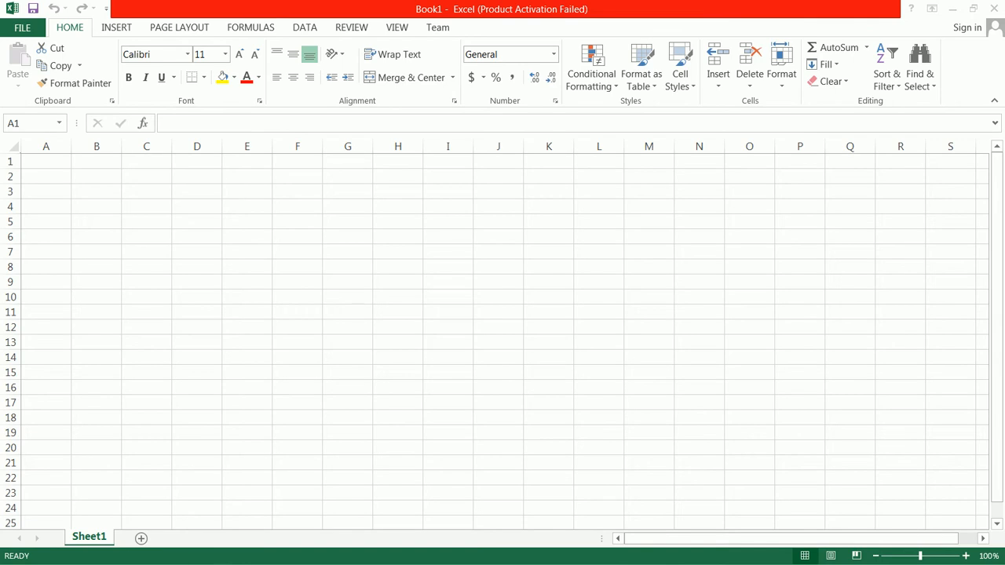
# Bring up the DSC_0019 assignment photo in Windows Photo Viewer and arrange it beside the un-maximized Excel window so both are readable.
pyautogui.click(235, 558)
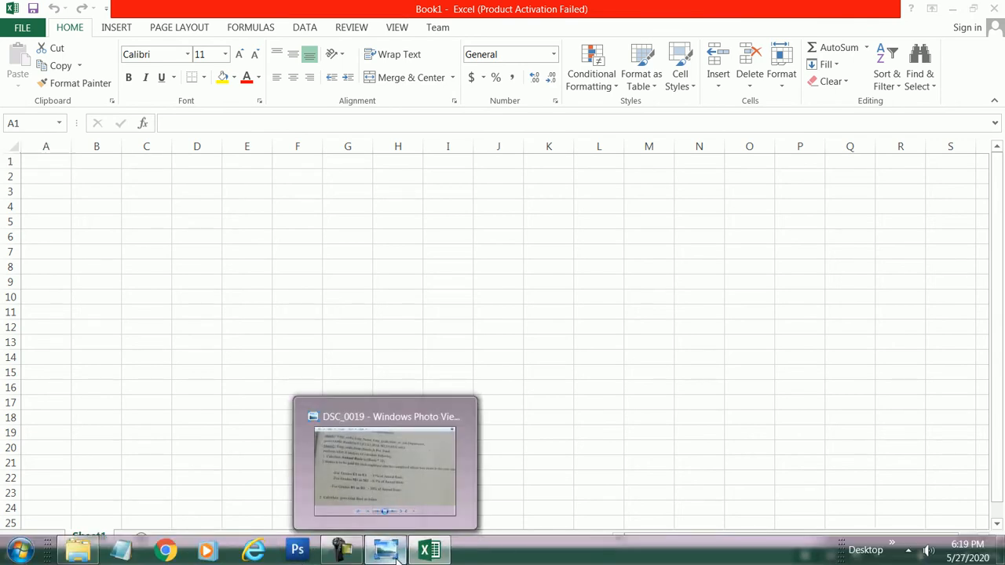
pyautogui.click(398, 555)
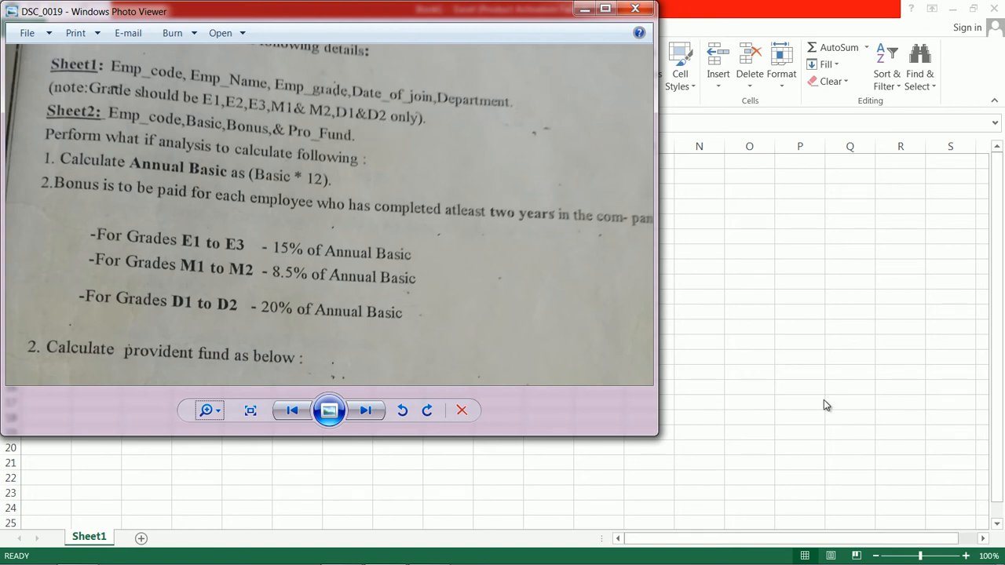
pyautogui.moveTo(412, 16); pyautogui.dragTo(501, 309)
pyautogui.click(973, 9)
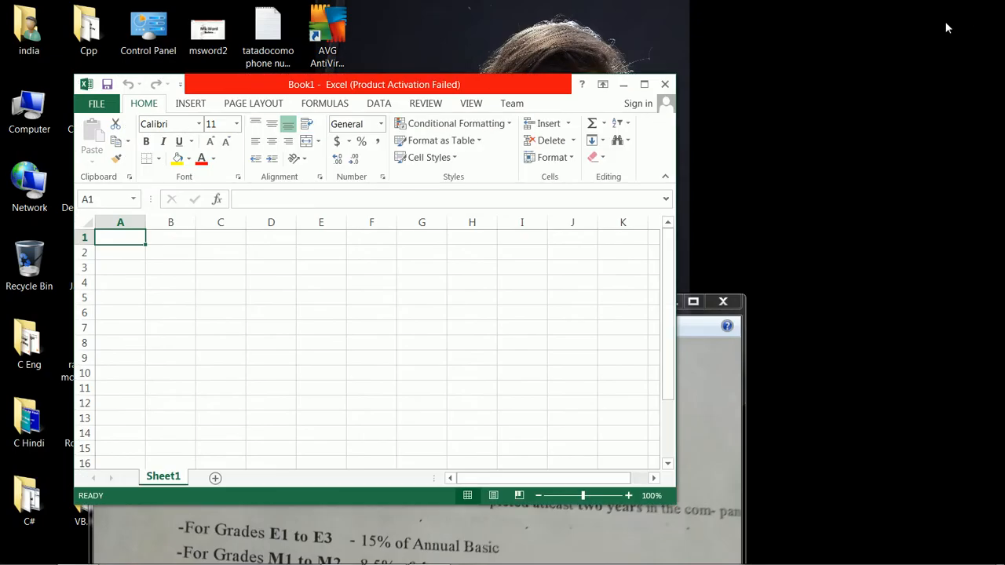
pyautogui.moveTo(494, 86); pyautogui.dragTo(573, 2)
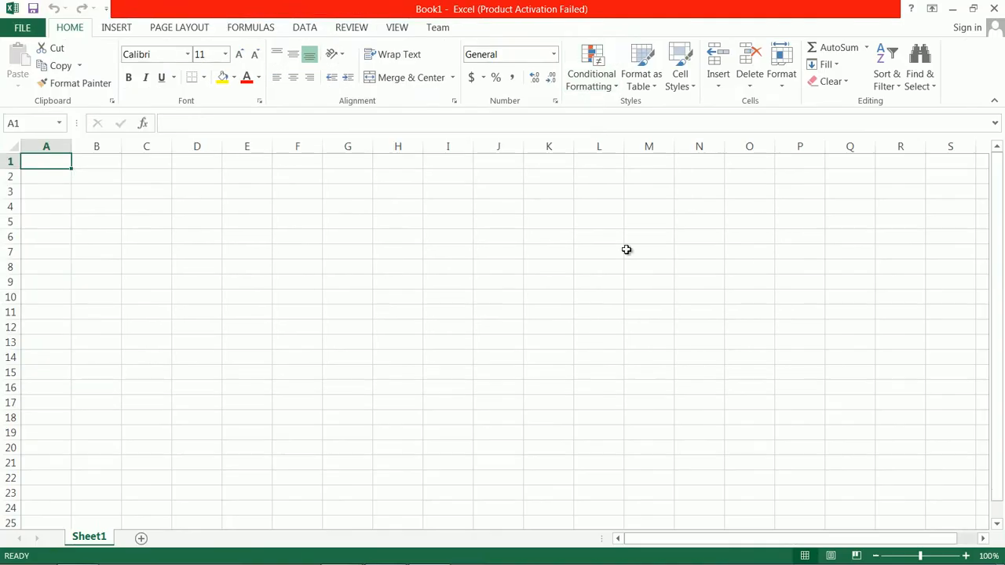
pyautogui.click(973, 9)
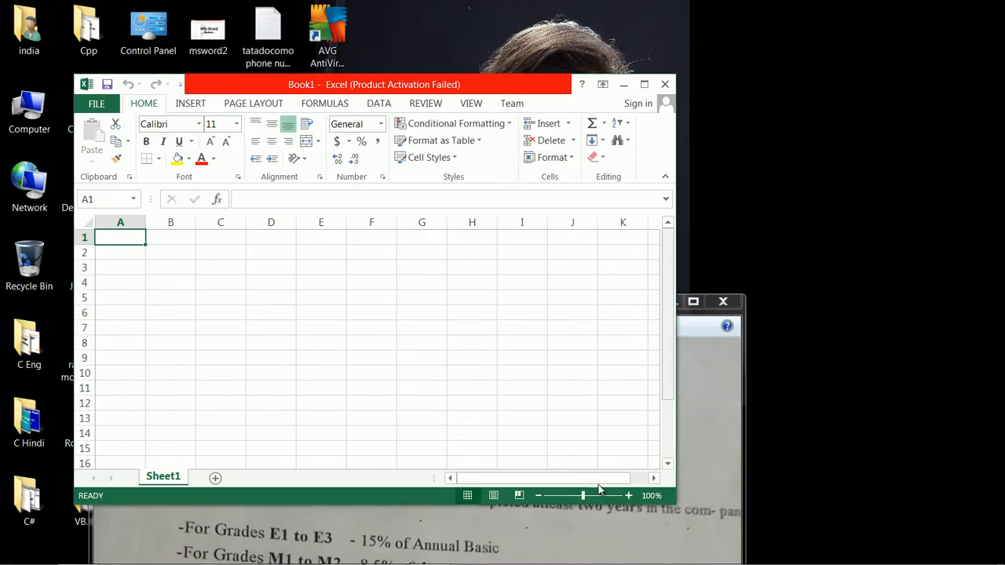
pyautogui.click(696, 494)
pyautogui.moveTo(318, 309); pyautogui.dragTo(762, 16)
pyautogui.click(296, 355)
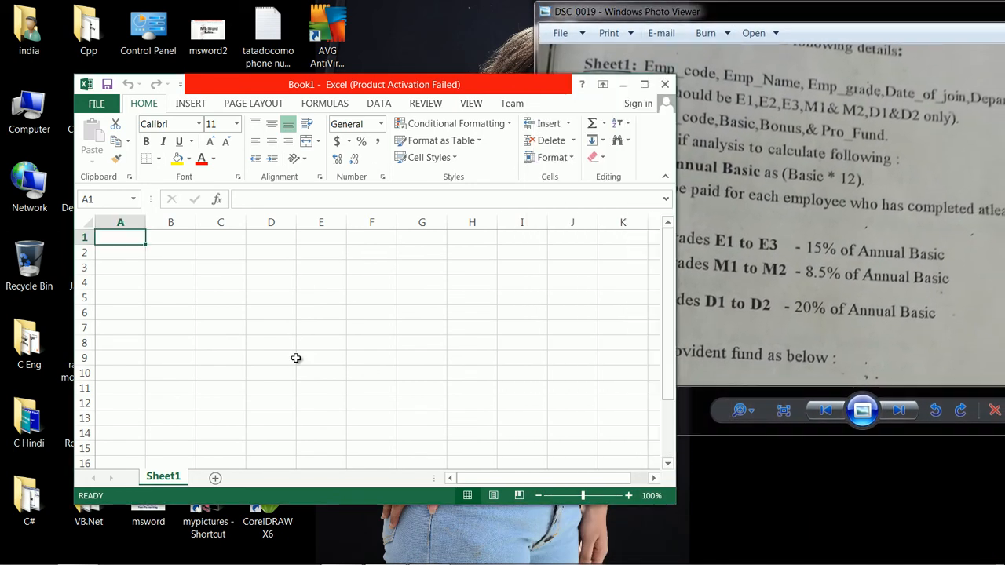
pyautogui.moveTo(379, 86); pyautogui.dragTo(368, 97)
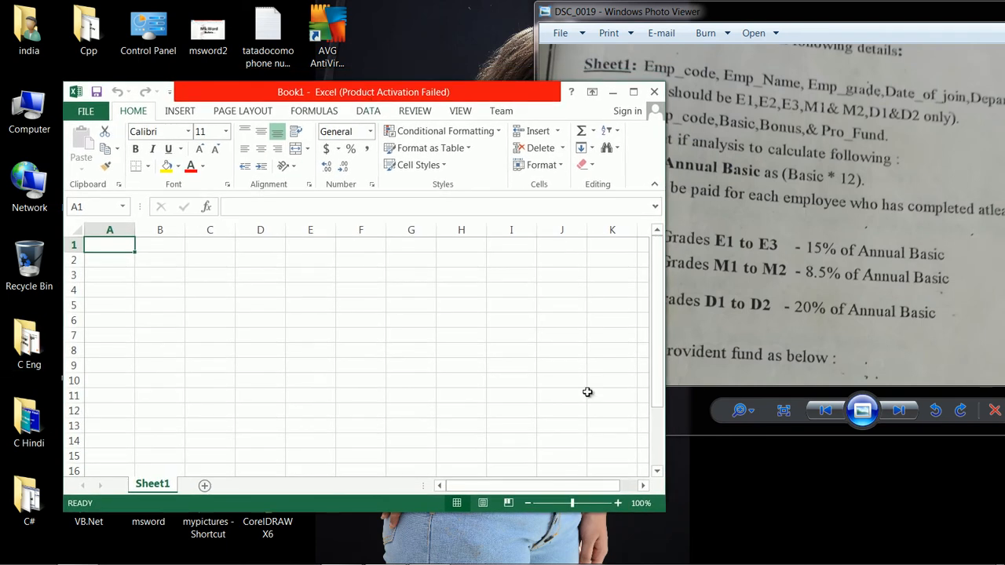
# Enter the column headers Emp_code, Name and Grade in cells A1 to C1.
pyautogui.write('Emp')
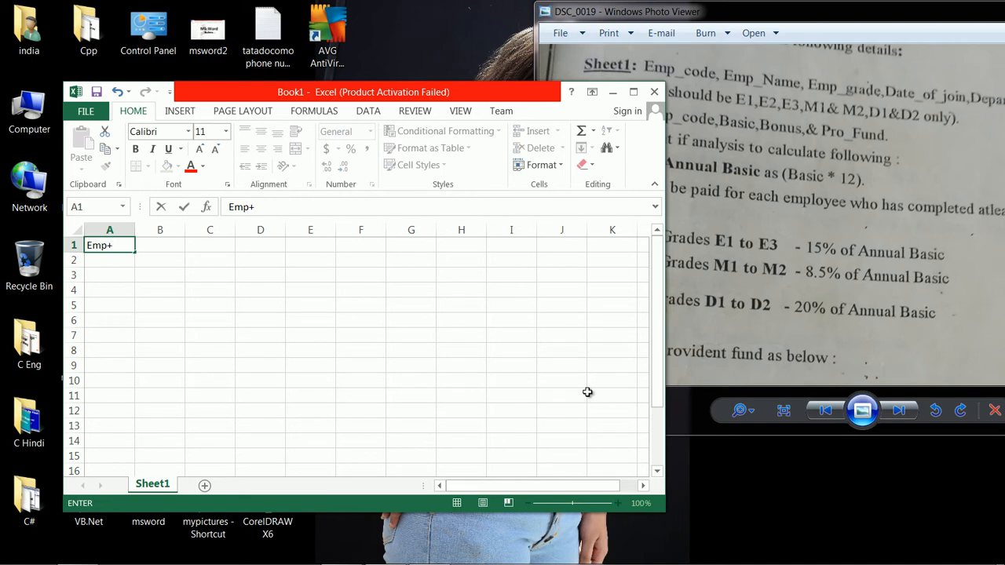
pyautogui.write('_code')
pyautogui.press('Tab')
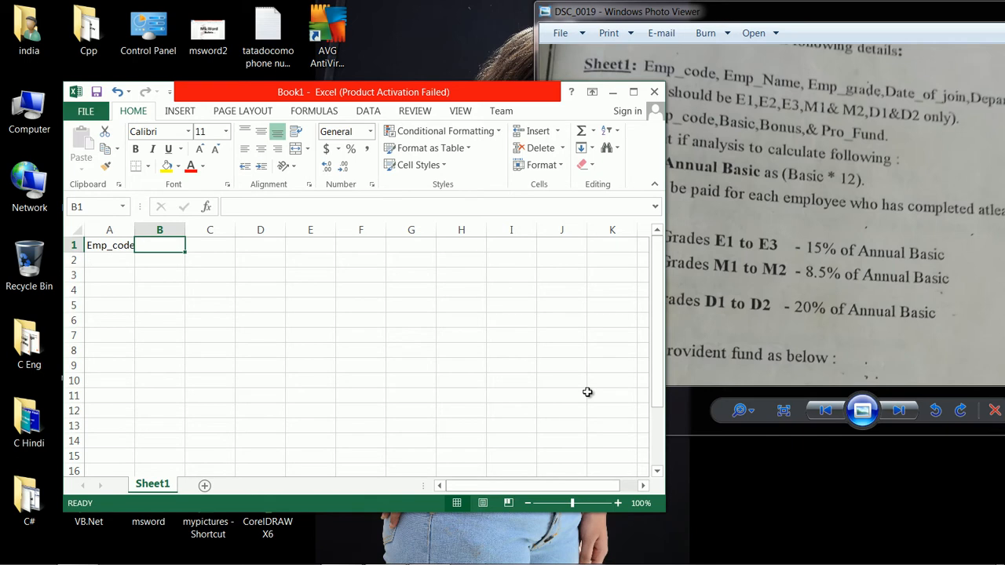
pyautogui.write('Name')
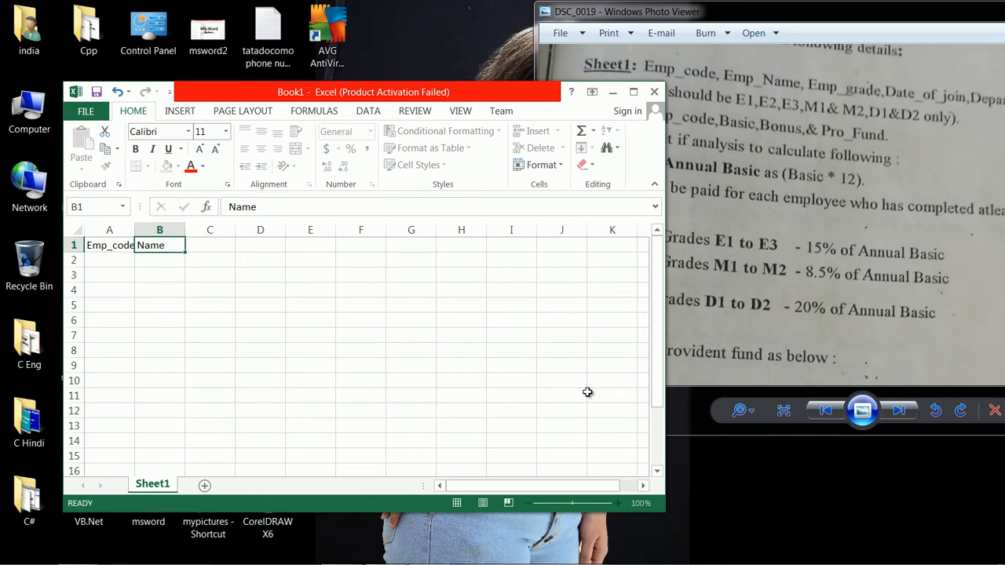
pyautogui.press('Tab')
pyautogui.write('GRade')
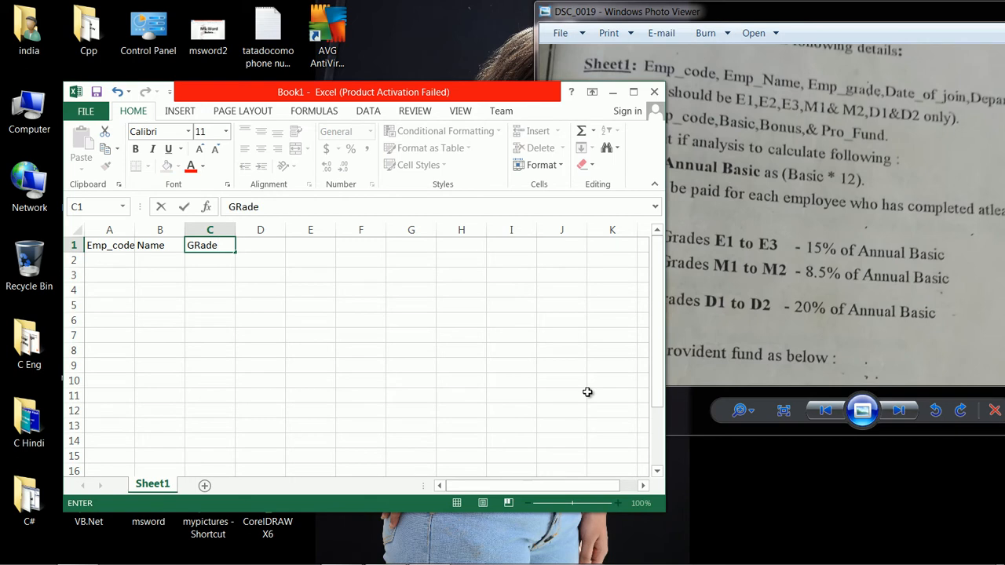
pyautogui.press('Tab')
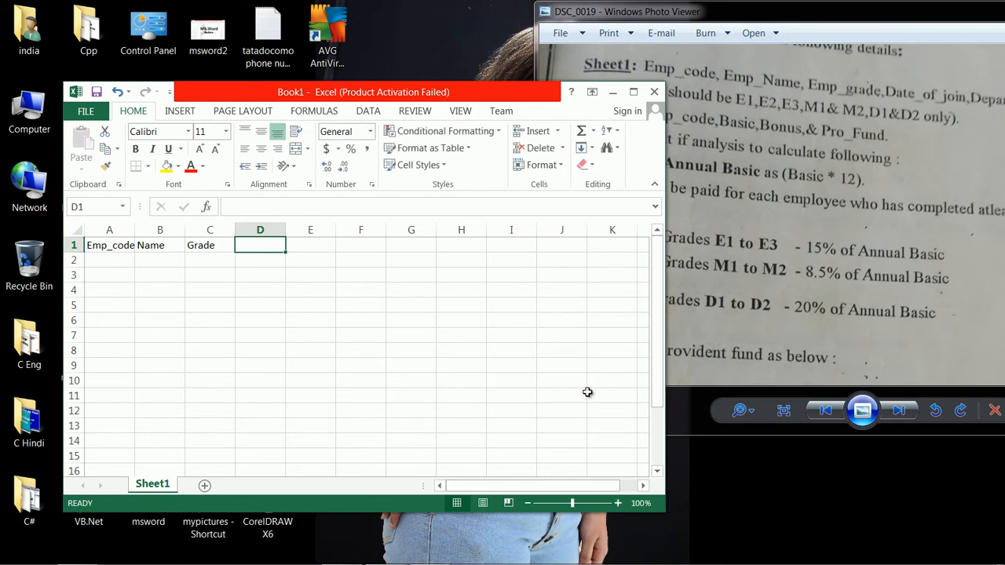
# Enter the headers Joining Date in D1 and Dept in E1, and widen columns A and D to fit their headers.
pyautogui.write('Date')
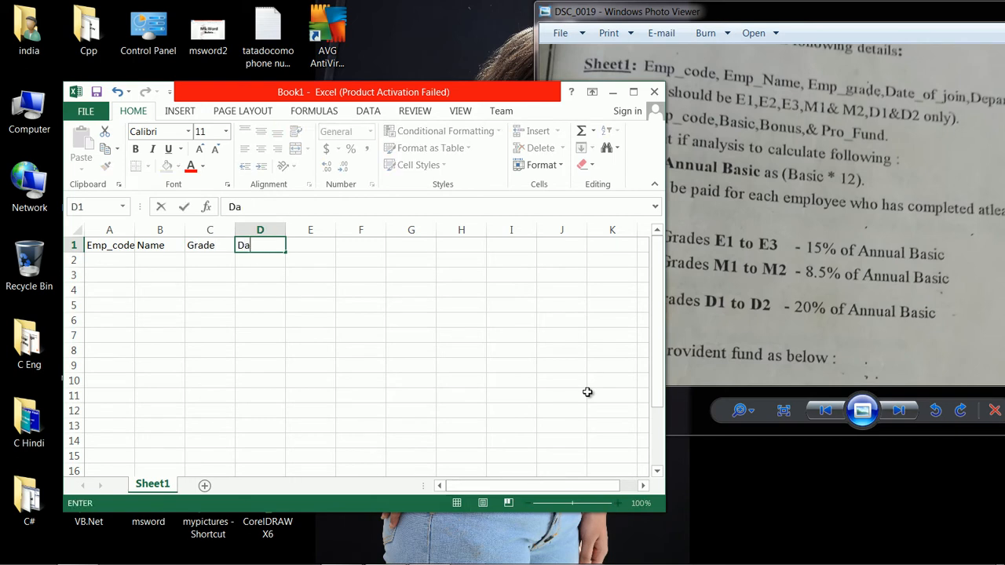
pyautogui.press('BackSpace')
pyautogui.press('BackSpace')
pyautogui.press('BackSpace')
pyautogui.press('BackSpace')
pyautogui.write('Joining Date')
pyautogui.press('Tab')
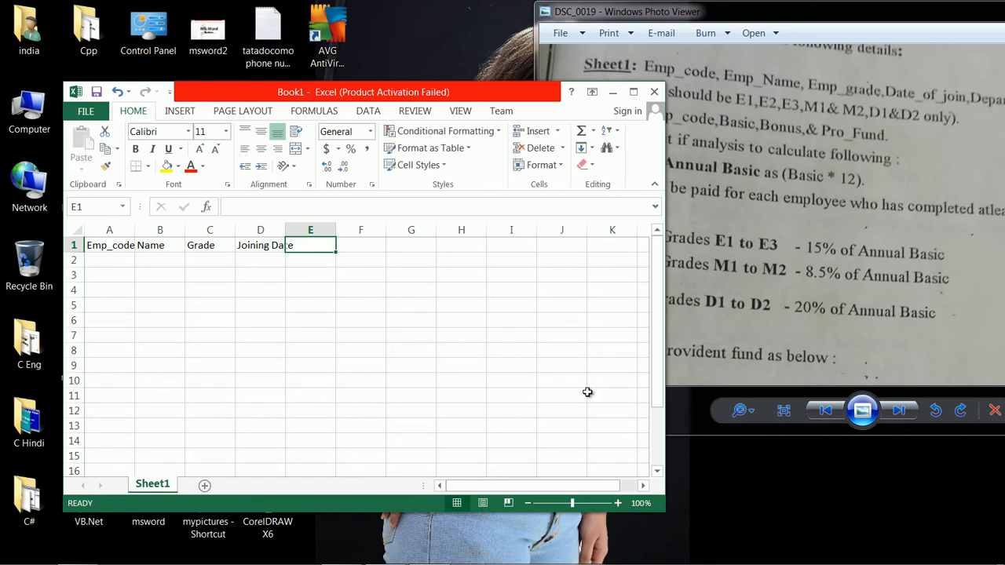
pyautogui.write('Dept')
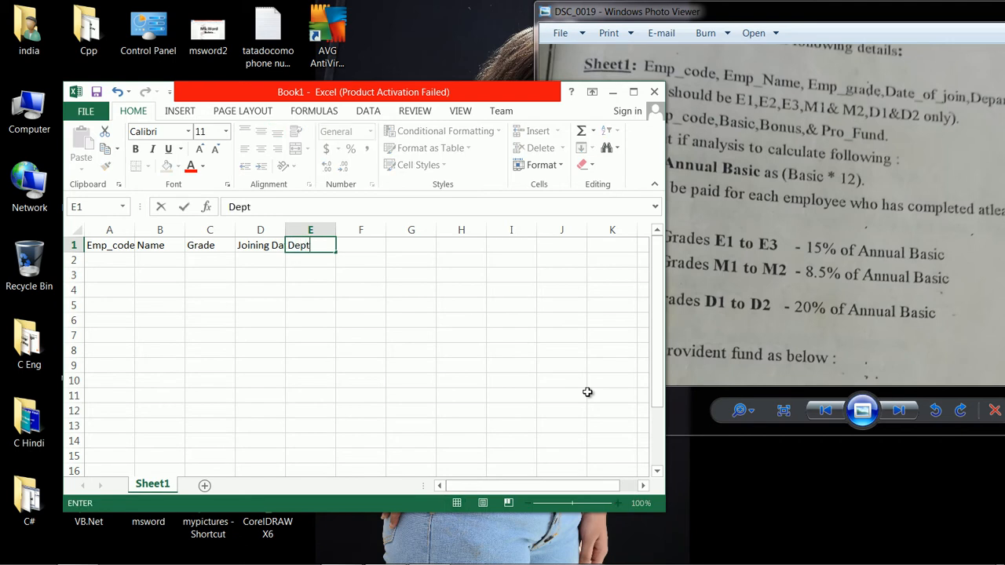
pyautogui.press('Return')
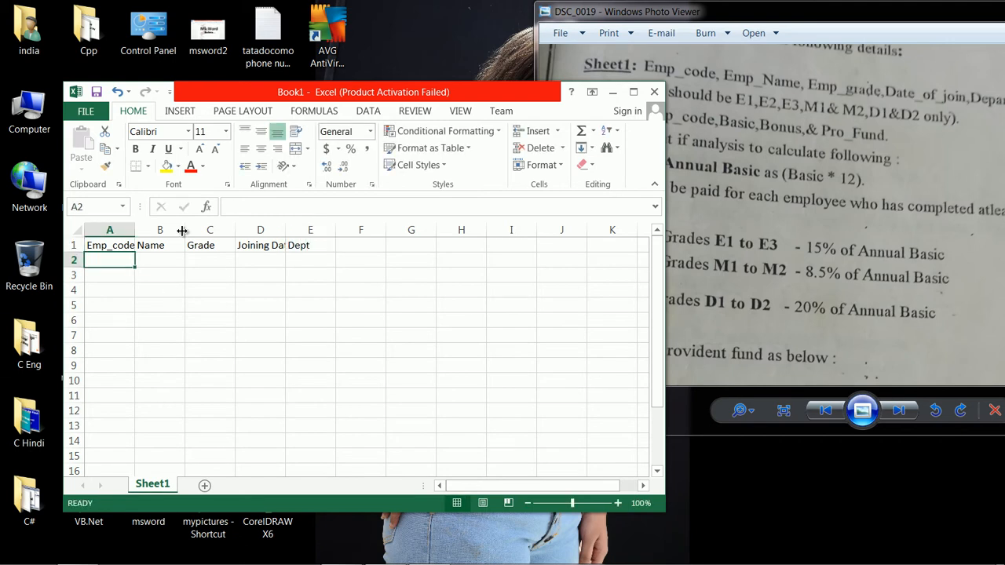
pyautogui.moveTo(138, 230); pyautogui.dragTo(150, 230)
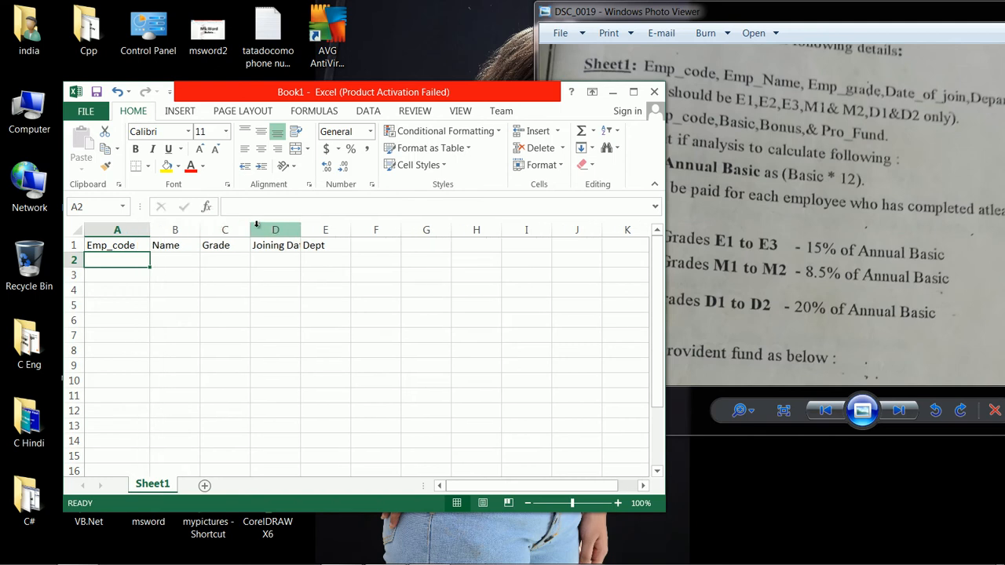
pyautogui.moveTo(301, 230); pyautogui.dragTo(327, 230)
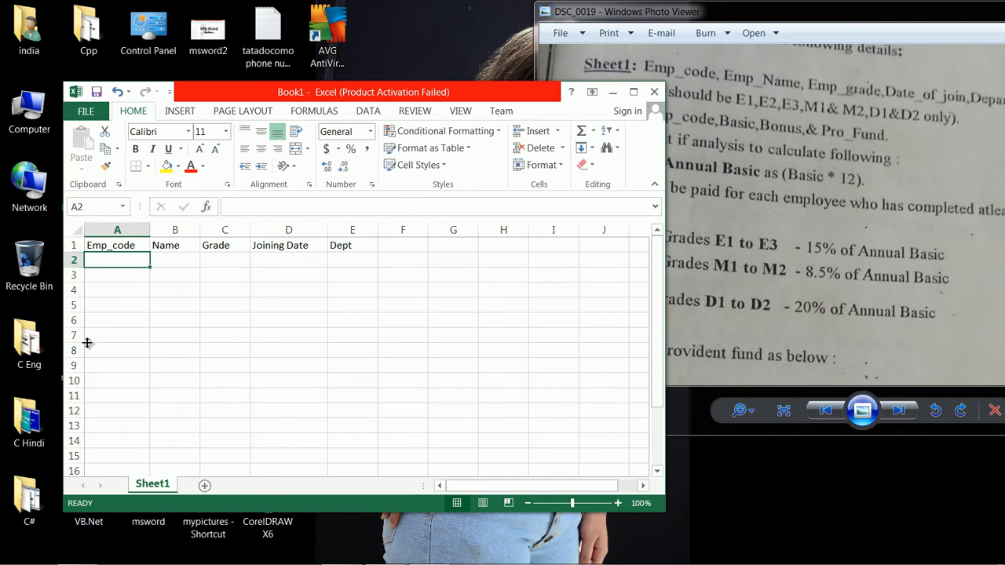
# Fill the Emp_code column with the series 1 to 7 in cells A2 to A8, with the sheet zoomed to 110%.
pyautogui.write('1')
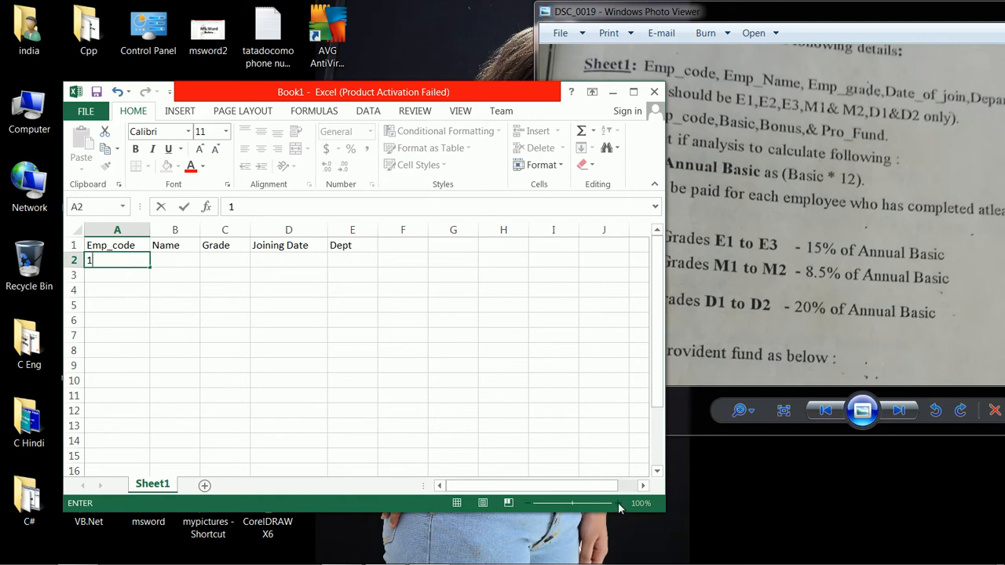
pyautogui.press('Return')
pyautogui.press('Up')
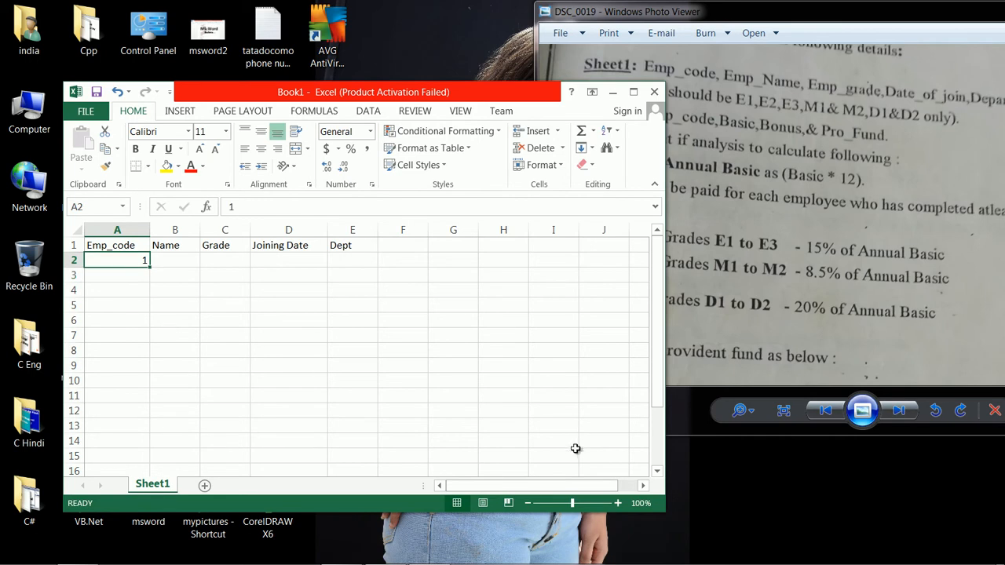
pyautogui.click(619, 504)
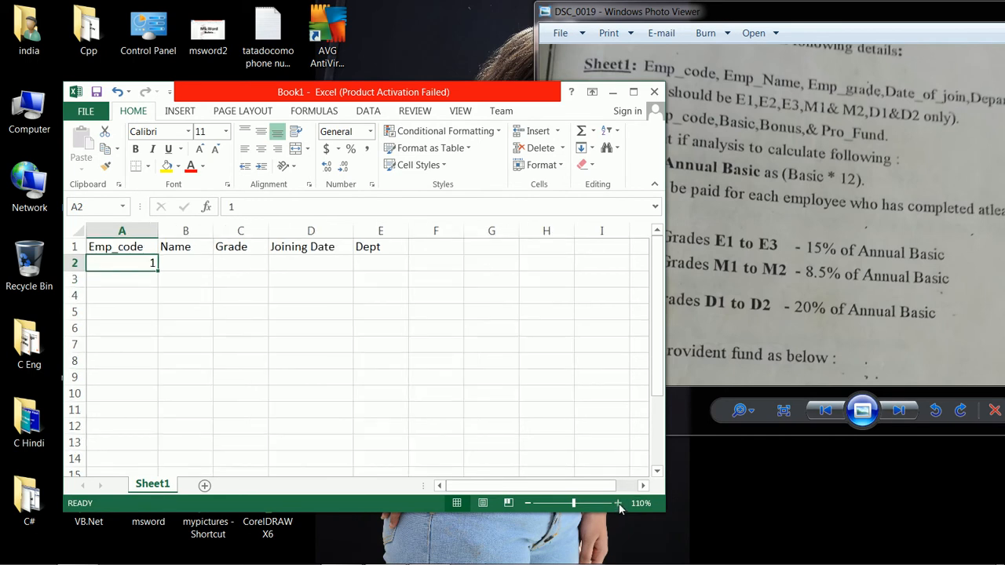
pyautogui.moveTo(158, 270); pyautogui.dragTo(165, 364)
# Enter the first names of the first four employees in the Name column, cells B2 to B5.
pyautogui.click(182, 263)
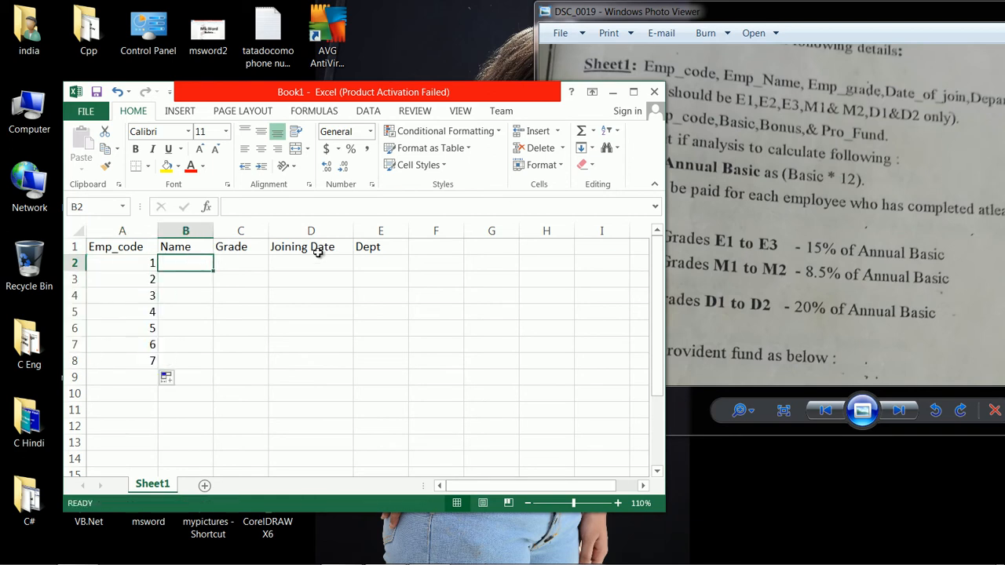
pyautogui.write('Jam')
pyautogui.press('Return')
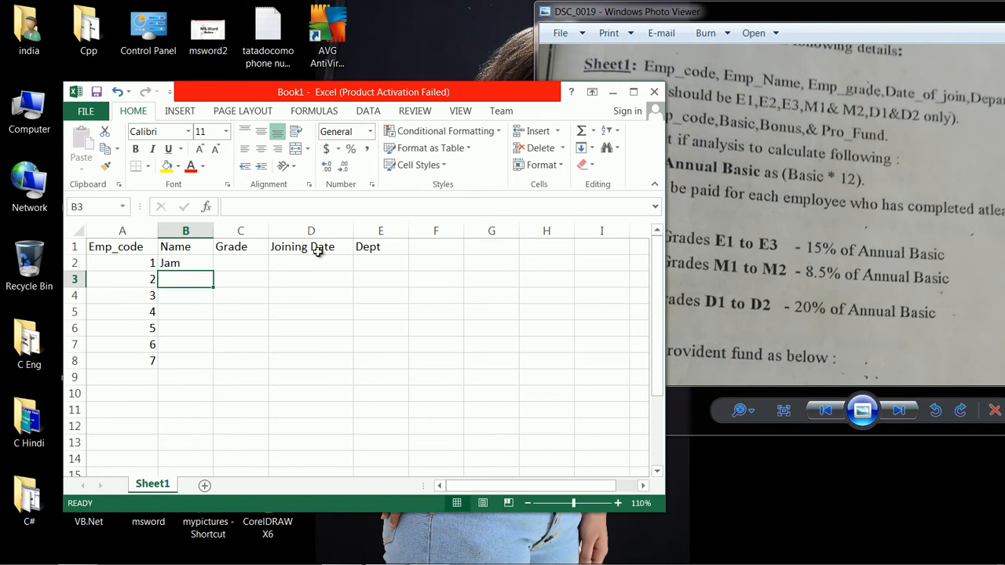
pyautogui.write('Tom')
pyautogui.press('Return')
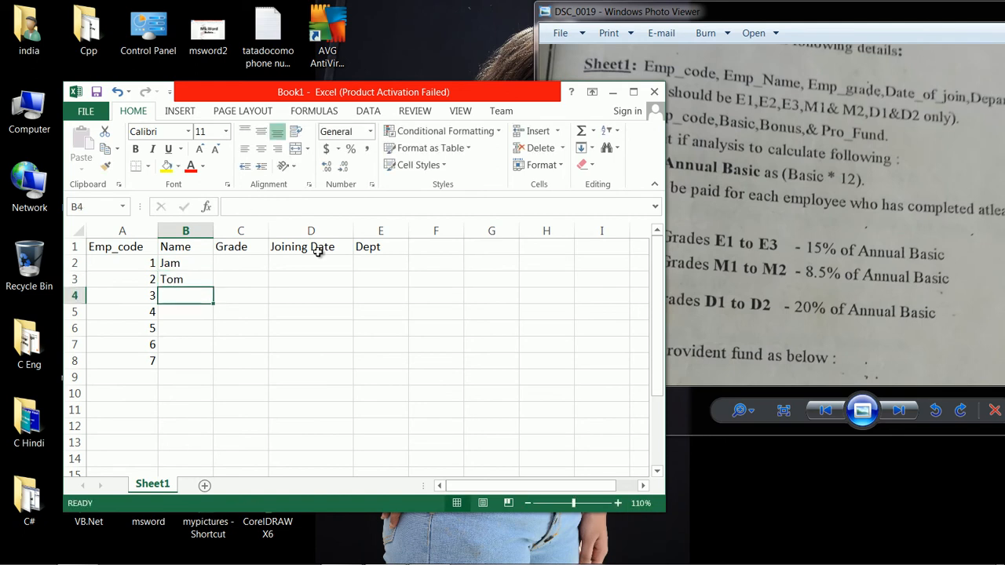
pyautogui.write('Ram')
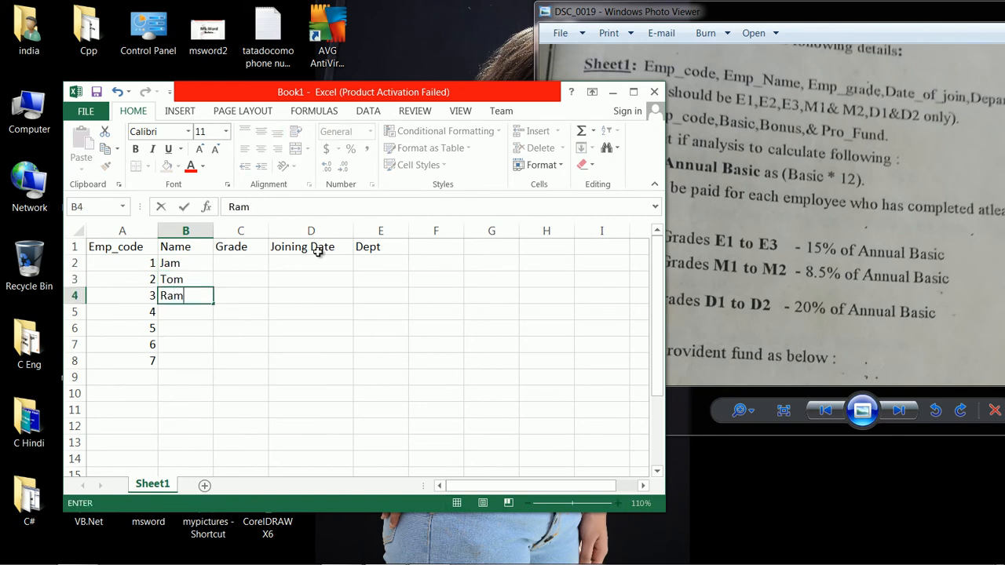
pyautogui.press('Return')
pyautogui.write('Simmy')
pyautogui.press('Return')
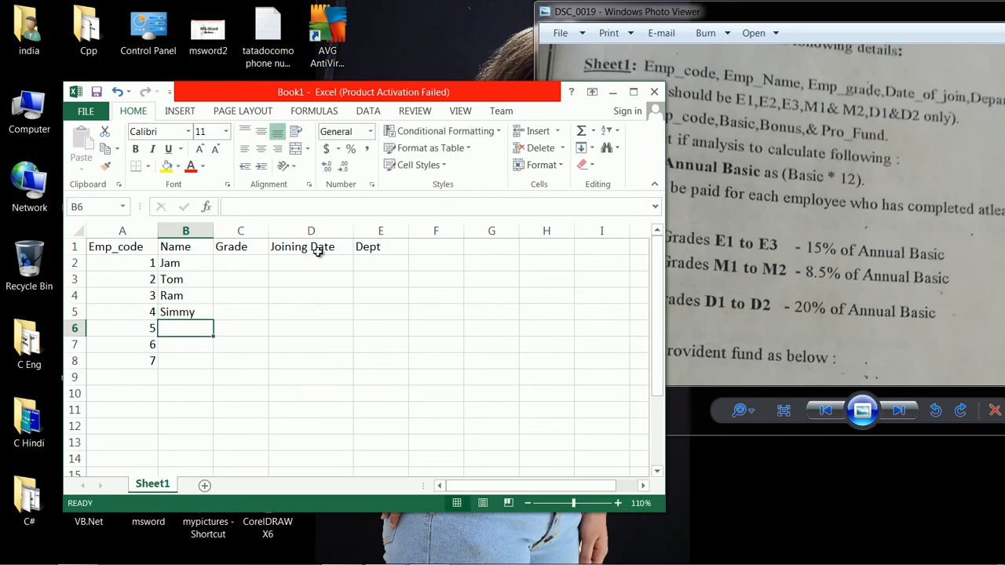
# Enter the first names of the remaining three employees in the Name column, cells B6 to B8.
pyautogui.write('Tony')
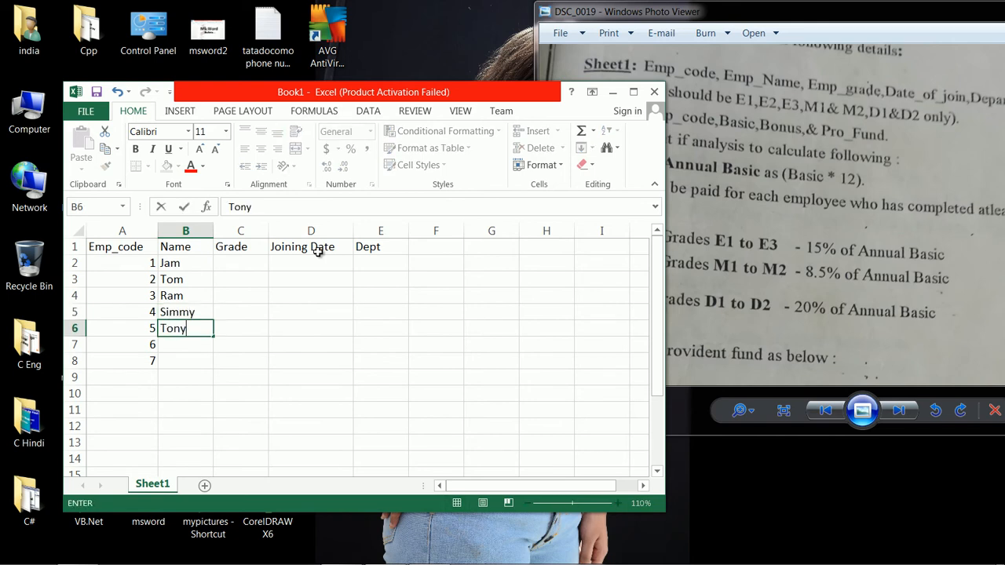
pyautogui.press('Return')
pyautogui.write('Ji')
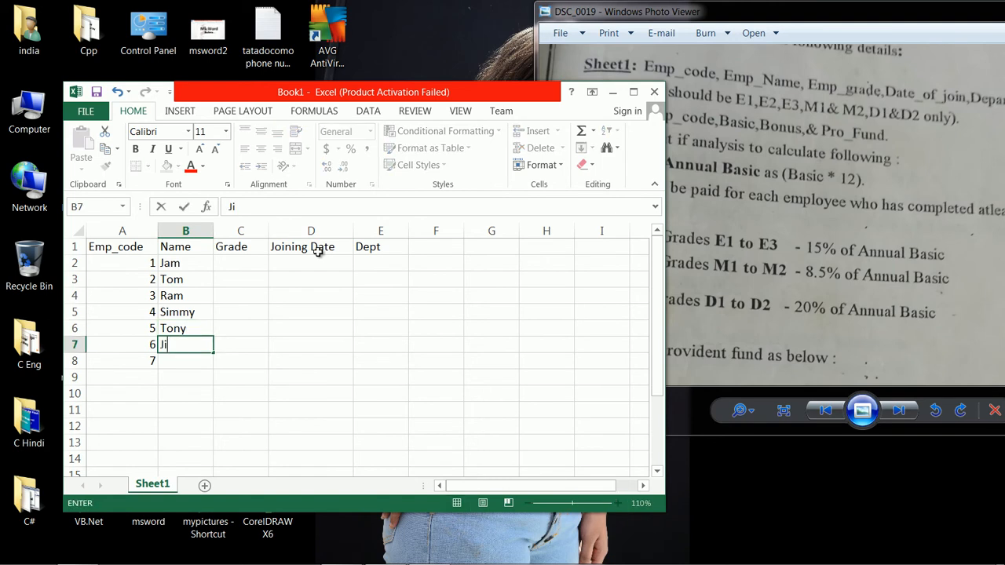
pyautogui.write(',mmy')
pyautogui.press('BackSpace')
pyautogui.press('BackSpace')
pyautogui.press('BackSpace')
pyautogui.press('BackSpace')
pyautogui.press('BackSpace')
pyautogui.write('immy')
pyautogui.press('Return')
pyautogui.write('S')
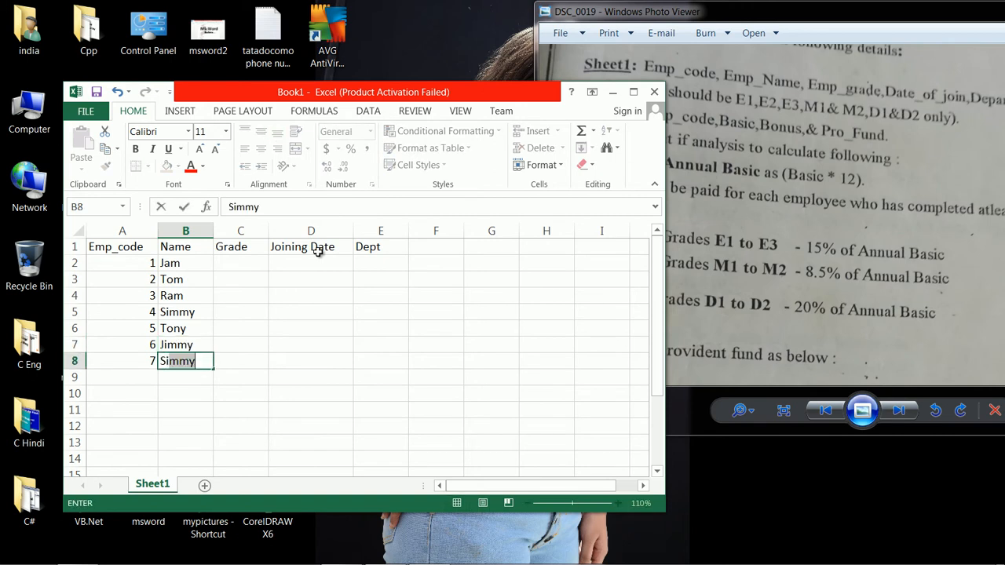
pyautogui.write('immi')
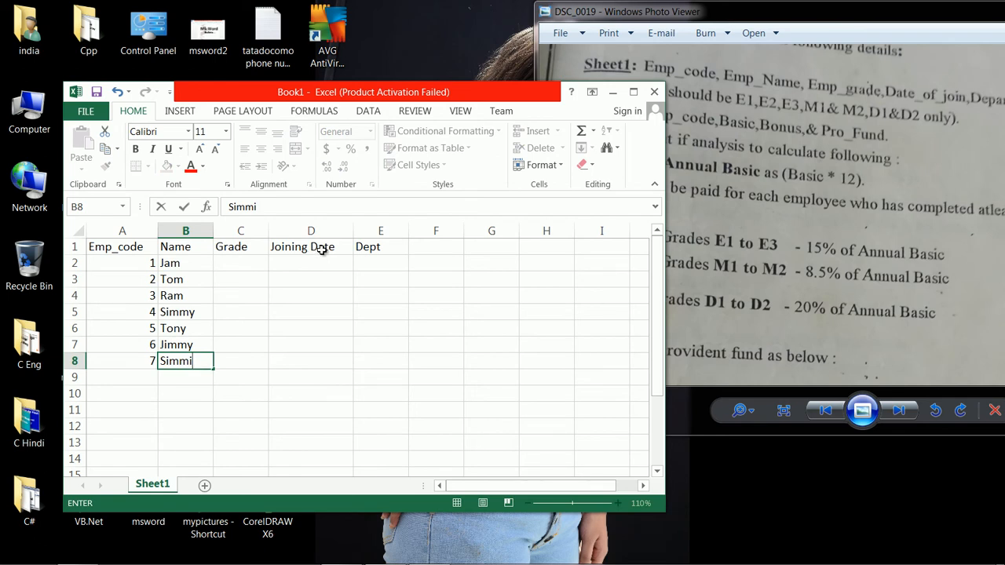
# Enter the grades E1, D1, E2 and D2 for the first four employees in cells C2 to C5.
pyautogui.click(250, 262)
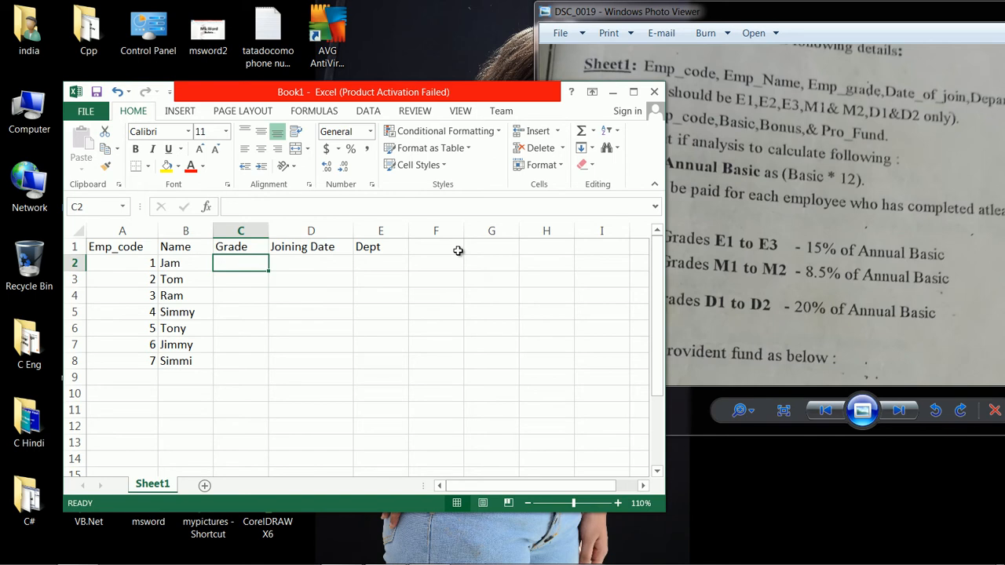
pyautogui.write('E1')
pyautogui.press('Return')
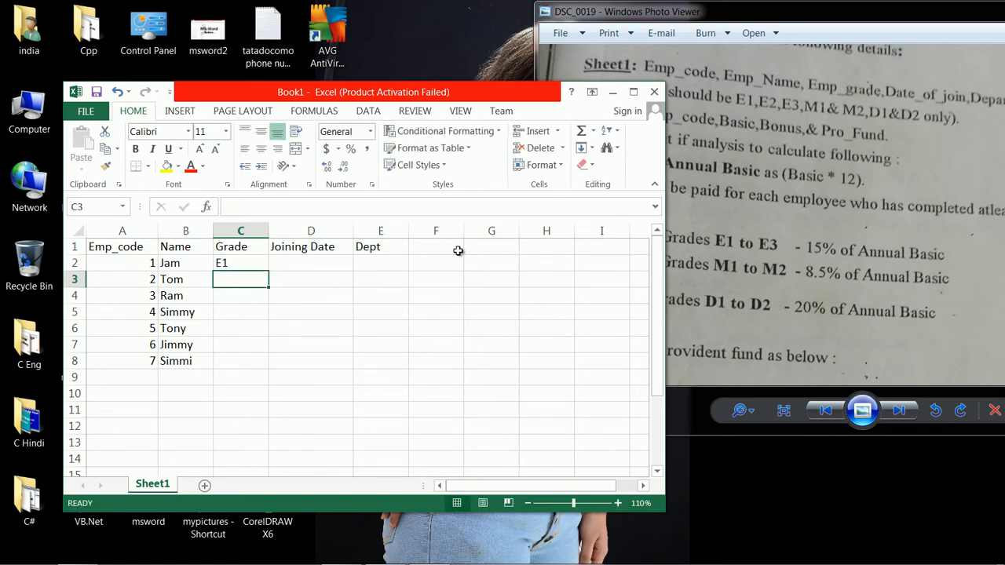
pyautogui.write('D1')
pyautogui.press('Return')
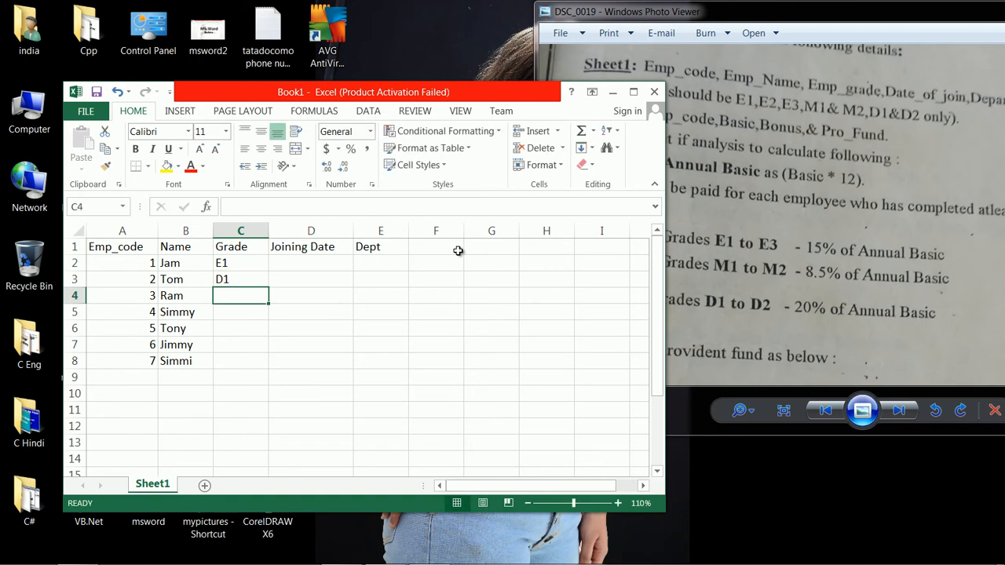
pyautogui.write('E2')
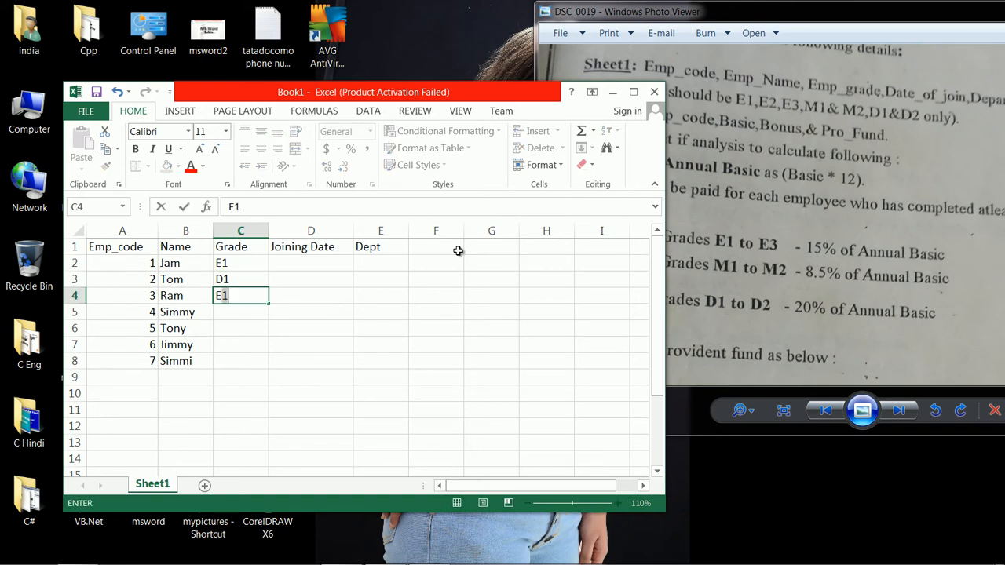
pyautogui.press('Return')
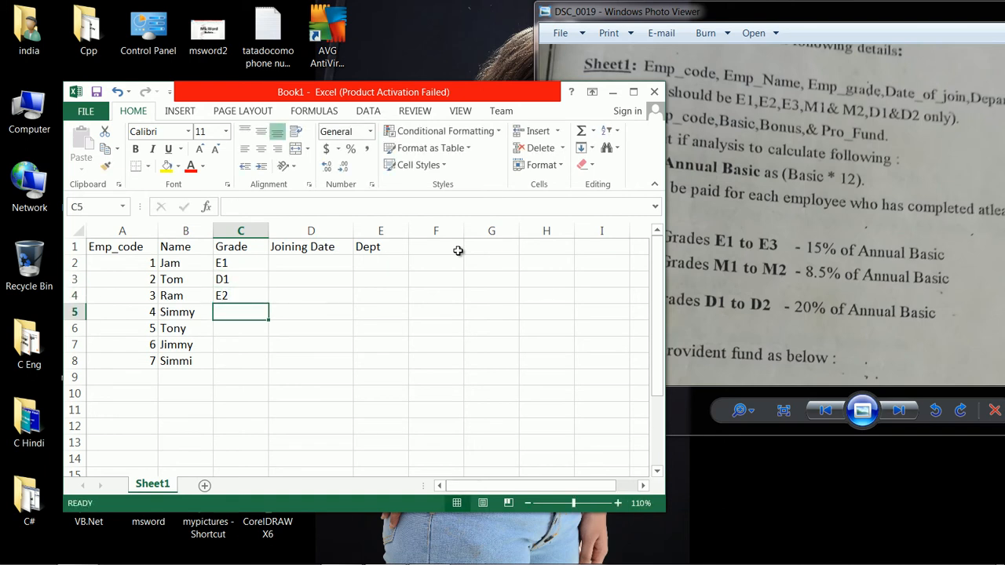
pyautogui.write('D2')
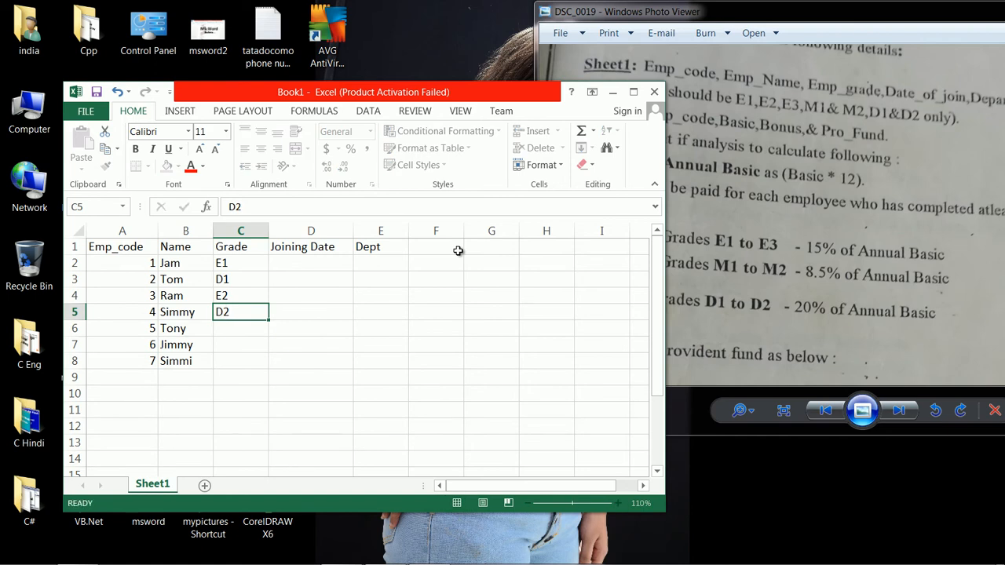
pyautogui.press('Return')
# Enter the grades M1, M2 and E3 for the remaining three employees in cells C6 to C8.
pyautogui.write('M1')
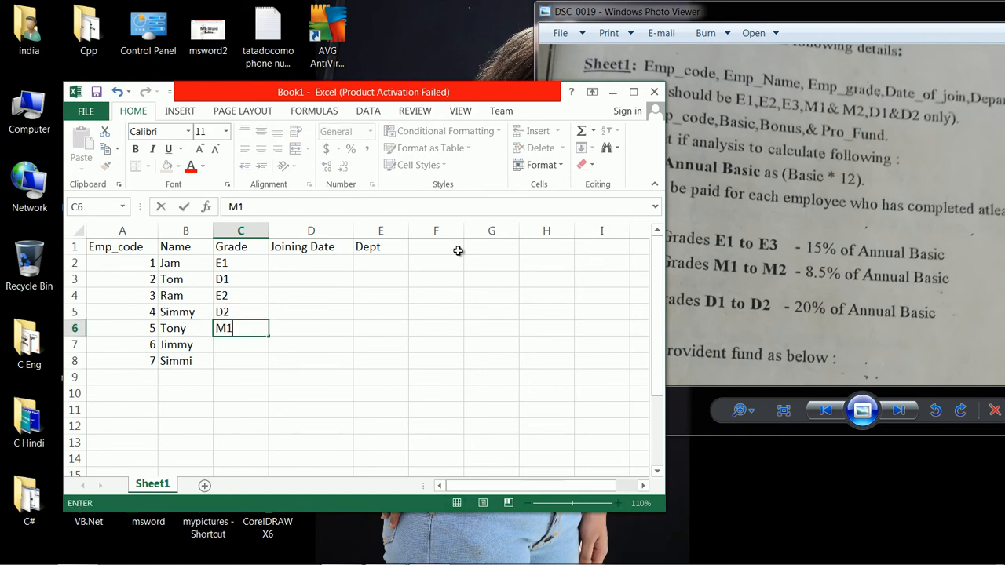
pyautogui.press('Return')
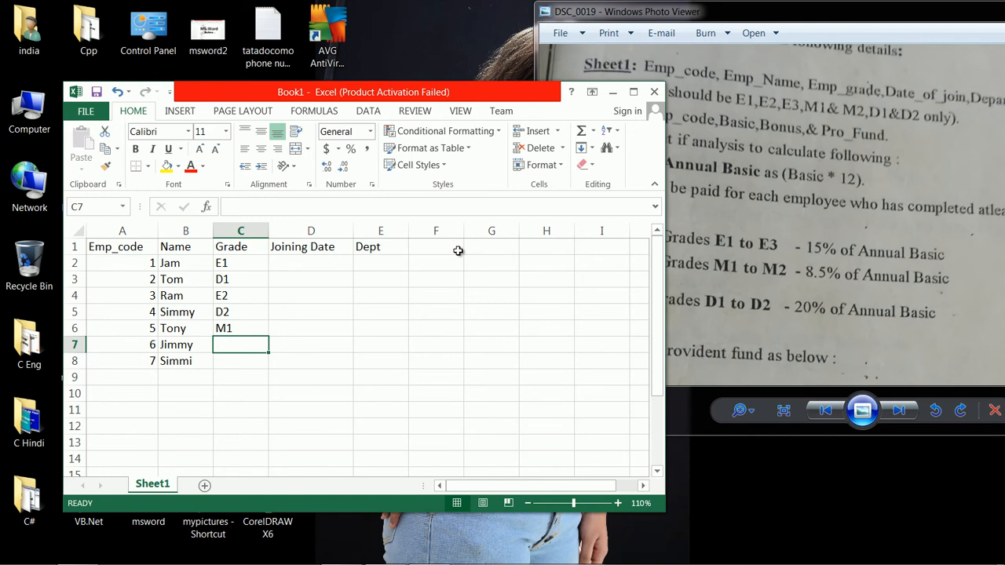
pyautogui.write('M')
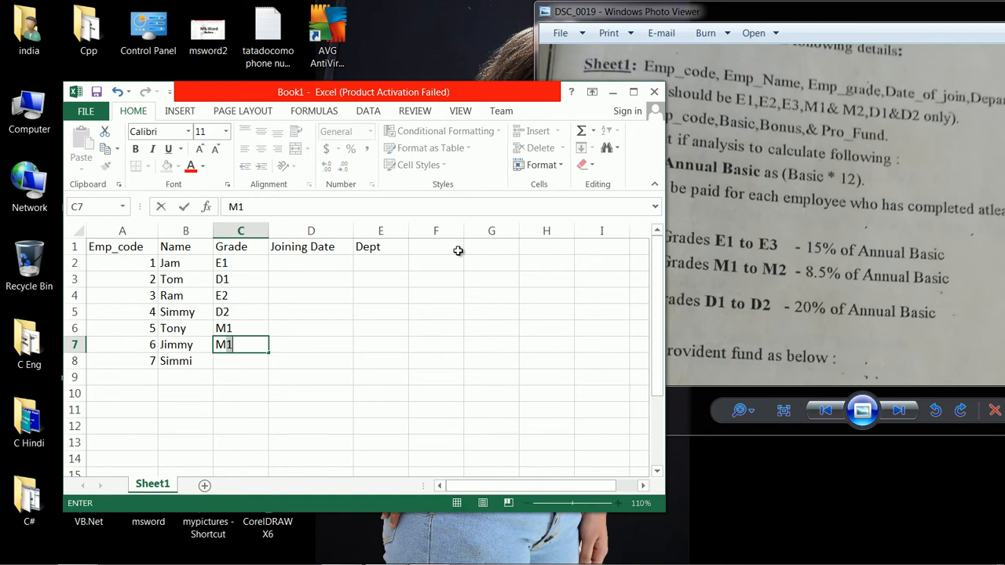
pyautogui.write('2')
pyautogui.press('Return')
pyautogui.write('E3')
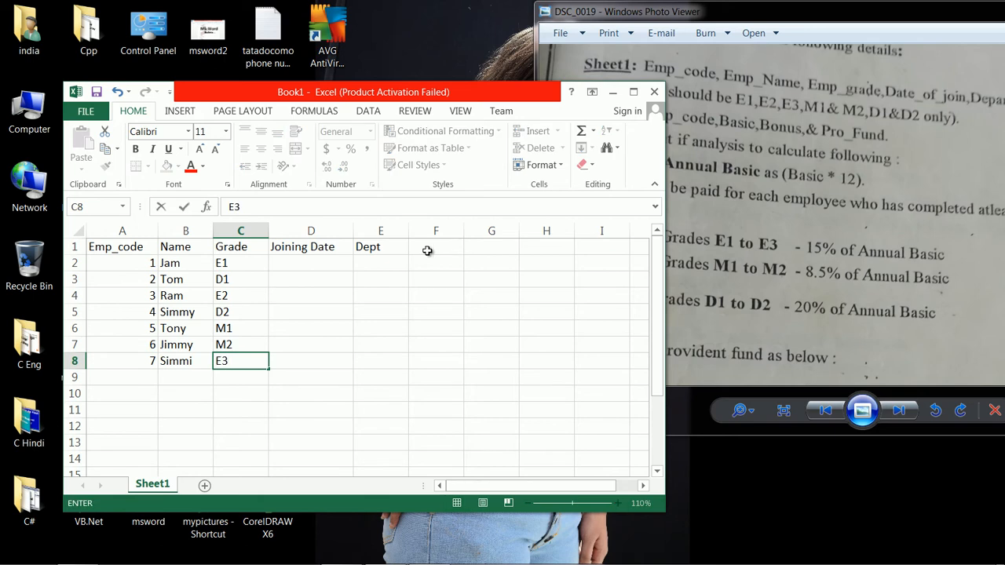
# Enter the joining dates 12/2/2018, 3/4/2017, 4/10/2019 and 5/5/1999 in cells D2 to D5.
pyautogui.click(286, 263)
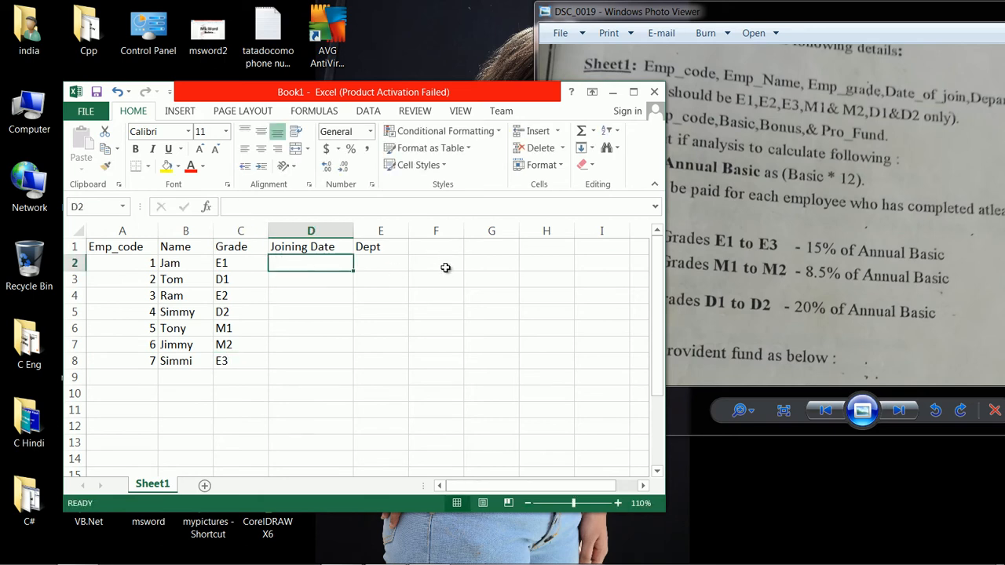
pyautogui.write('12/2/2')
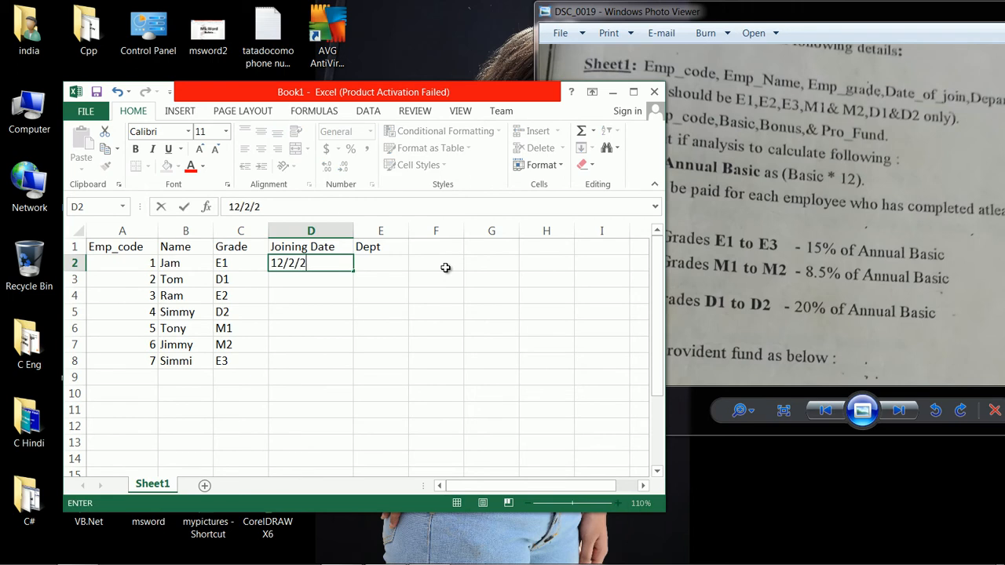
pyautogui.write('018')
pyautogui.press('Return')
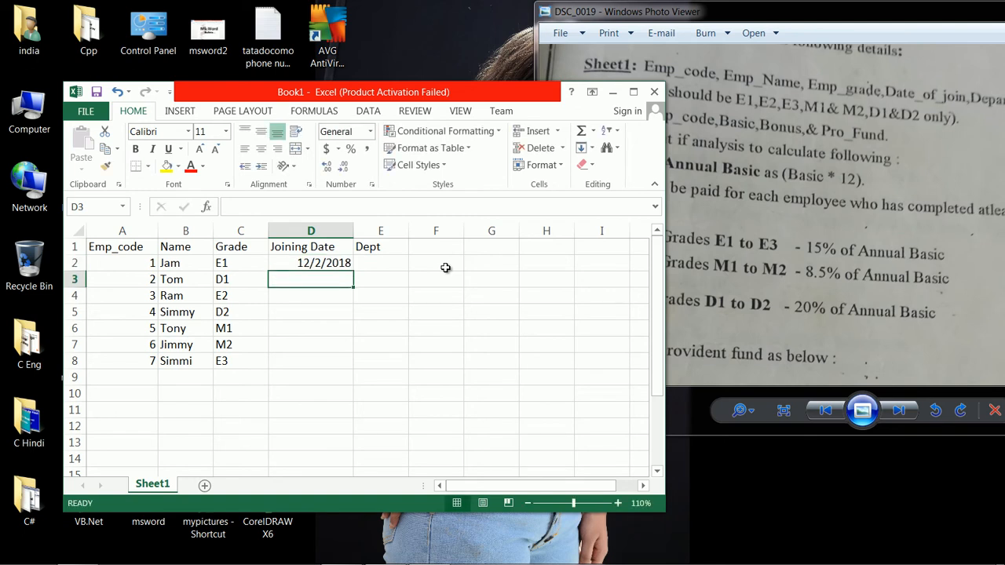
pyautogui.write('3/4/2017')
pyautogui.press('Return')
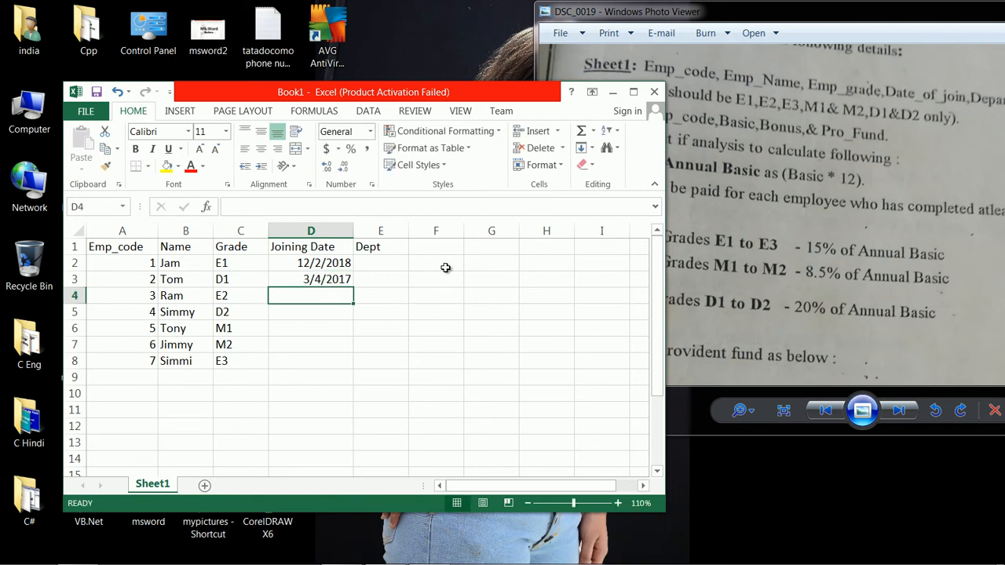
pyautogui.write('4/')
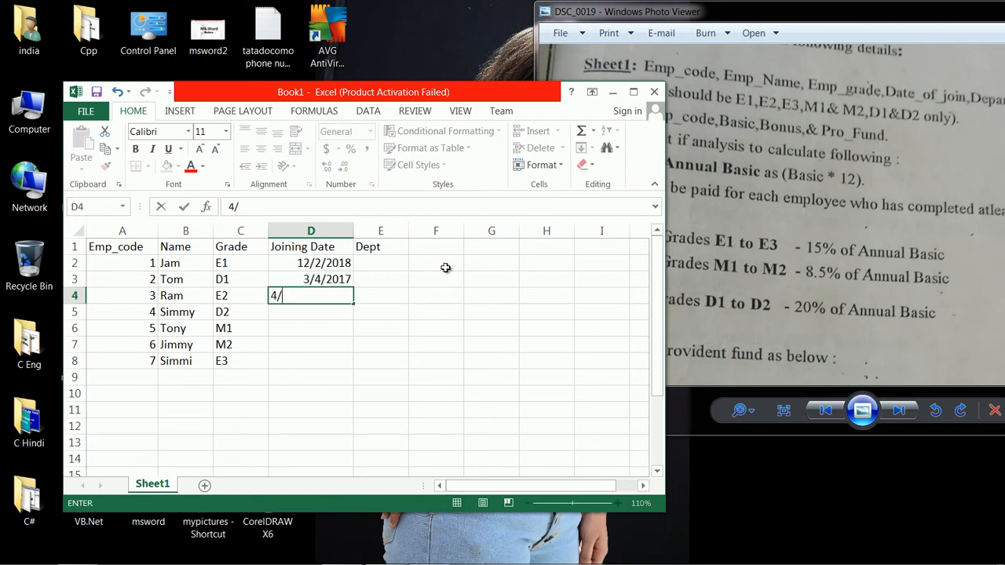
pyautogui.write('10/2019')
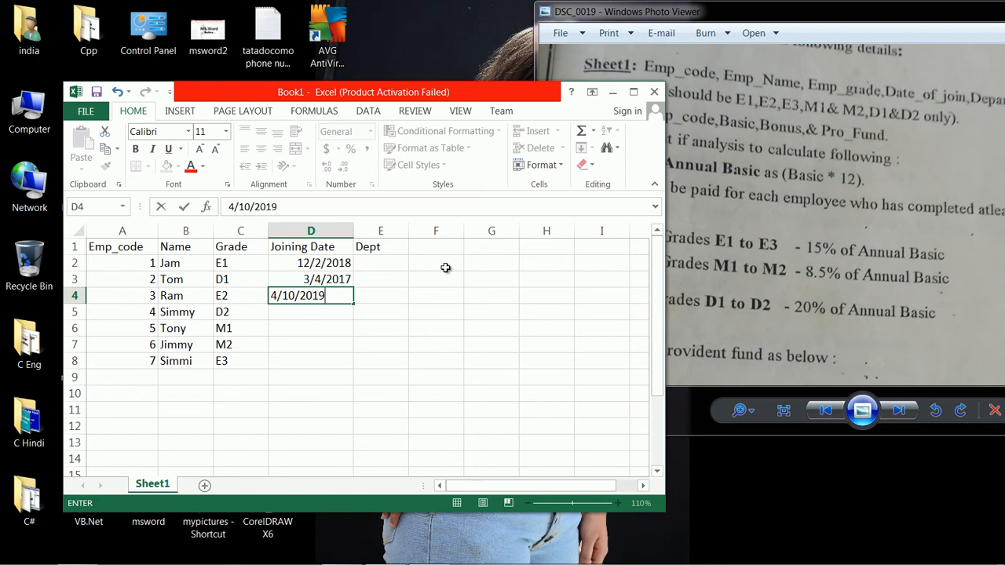
pyautogui.press('Return')
pyautogui.write('5/5/1999')
pyautogui.press('Return')
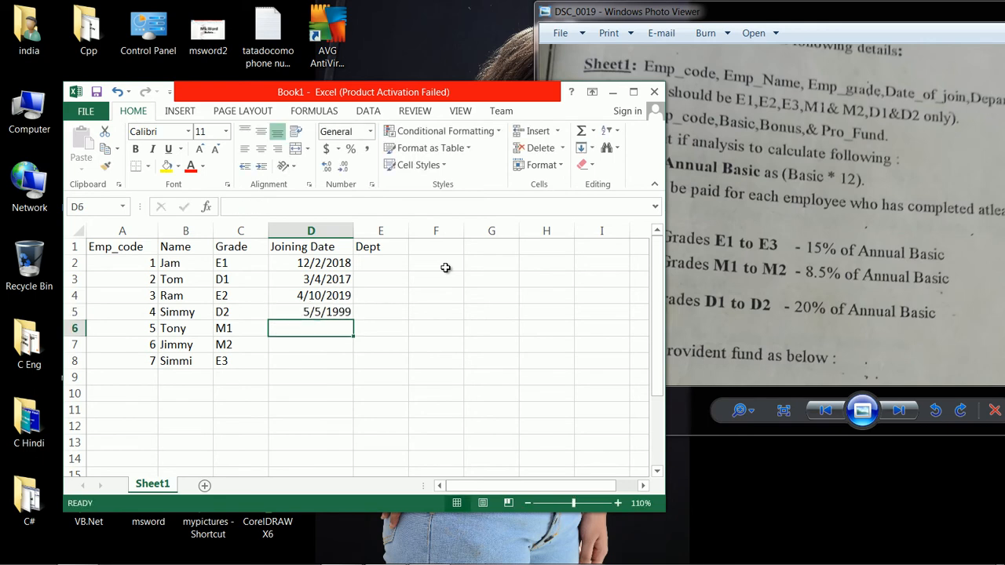
# Enter the joining dates 5/2/2000, 11/20/2017 and 3/2/2018 in cells D6 to D8.
pyautogui.write('5/2/1')
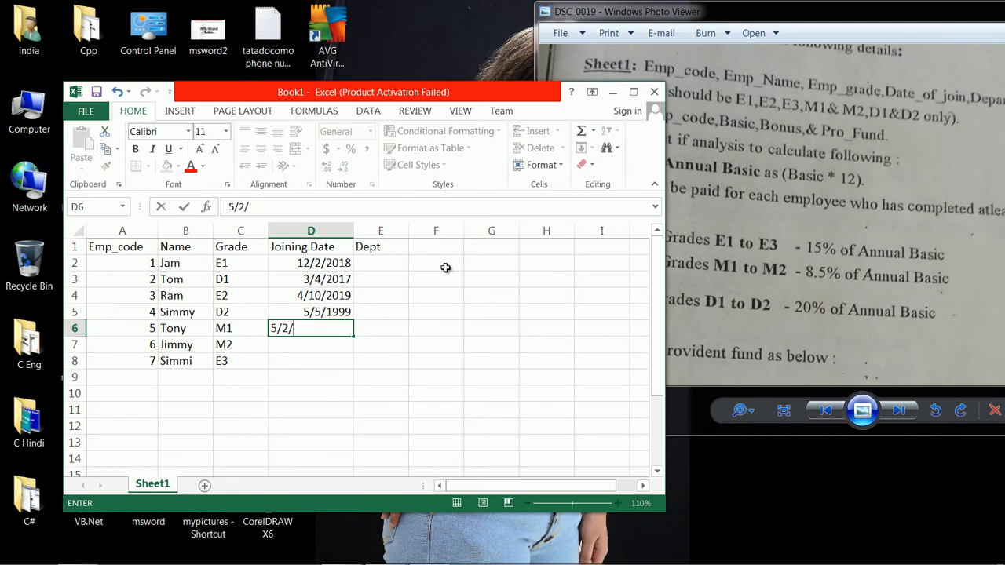
pyautogui.write('2000')
pyautogui.press('Return')
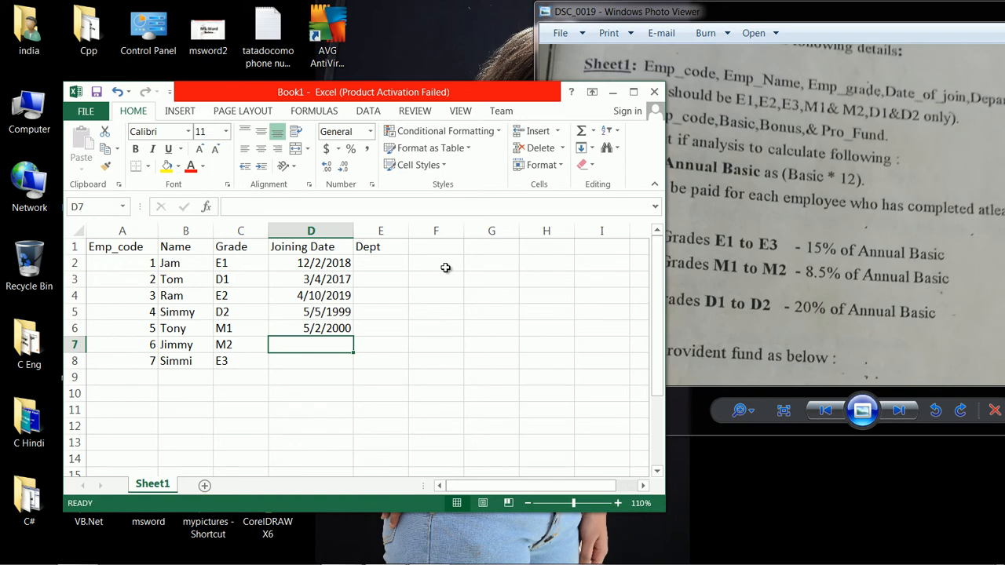
pyautogui.write('11')
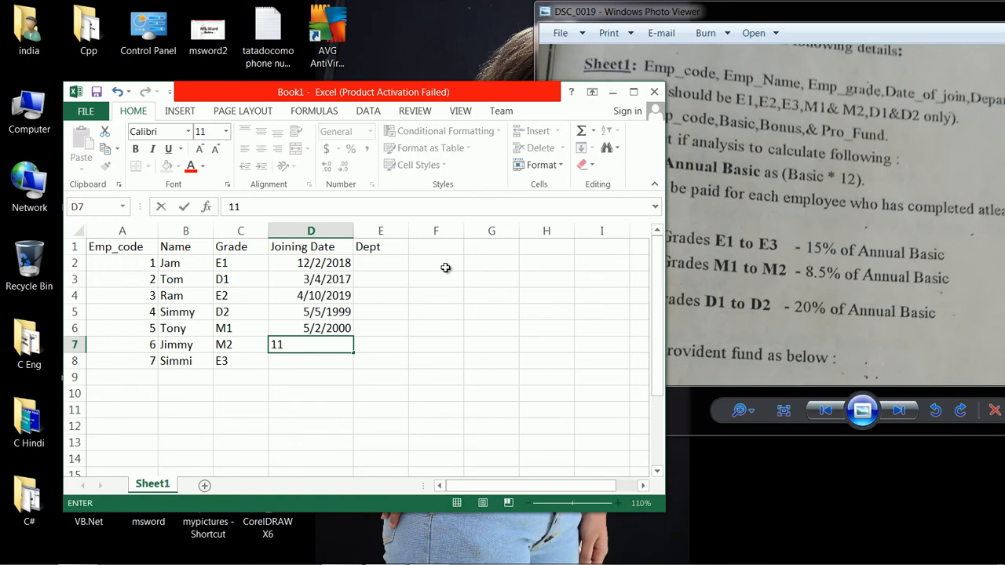
pyautogui.write('/20/2017')
pyautogui.press('Return')
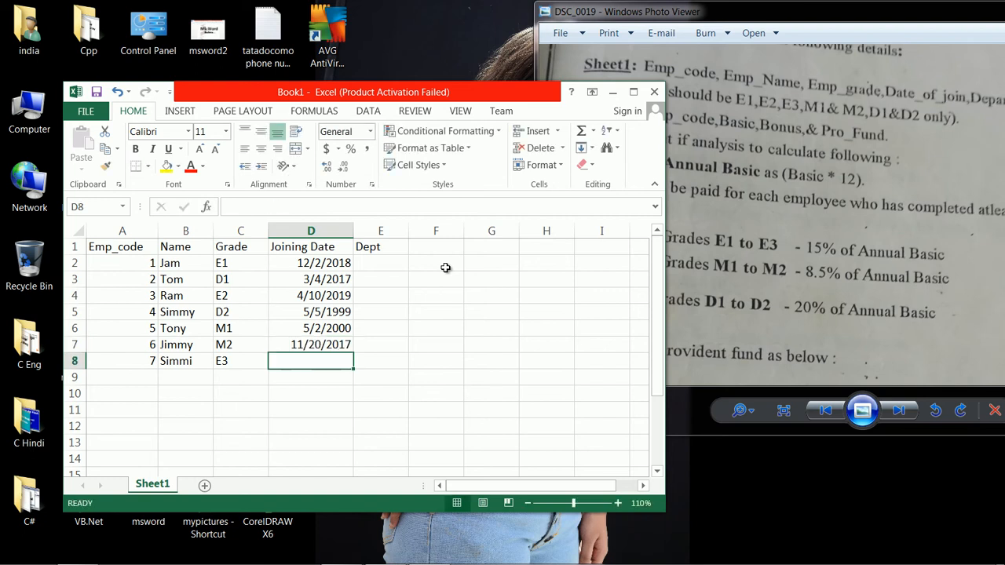
pyautogui.write('3')
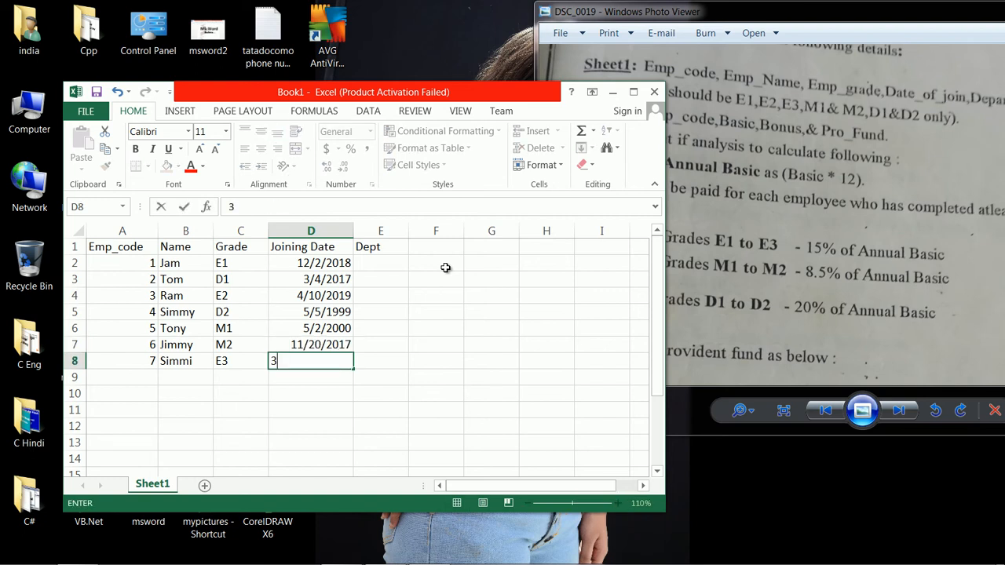
pyautogui.write('/2/2018')
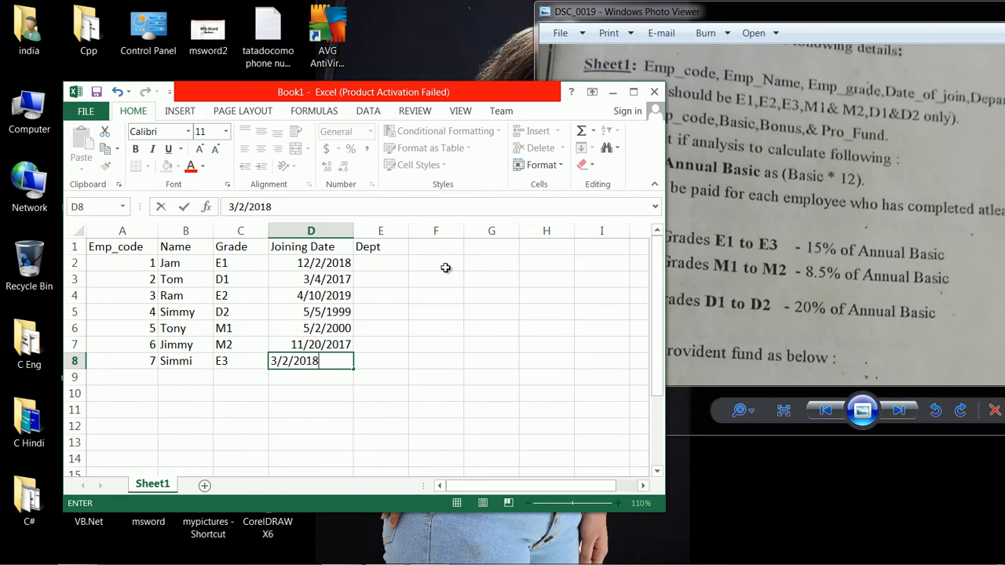
pyautogui.press('Return')
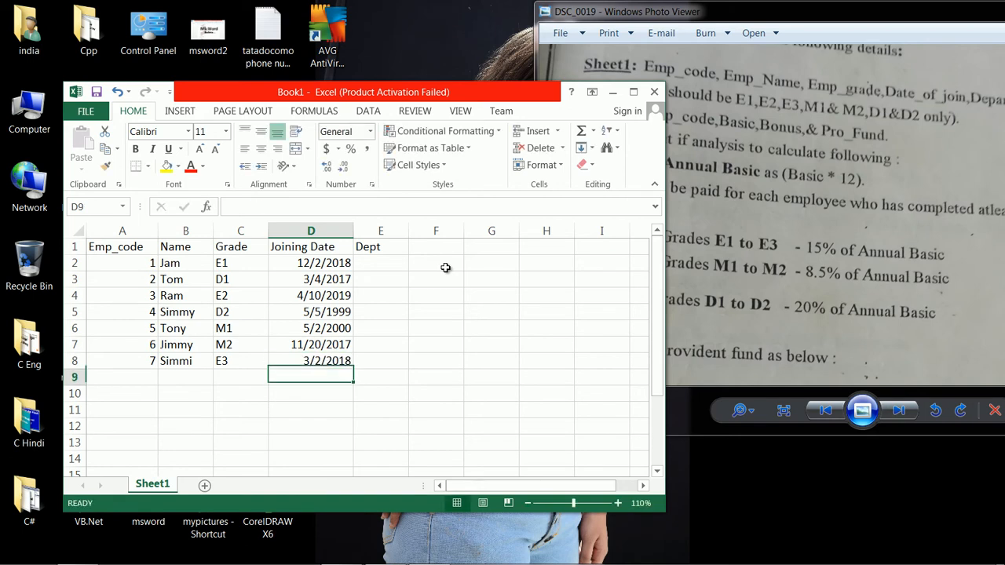
# Enter the departments Comp, ADM, MKT and SAL for the first four employees in cells E2 to E5.
pyautogui.click(374, 266)
pyautogui.write('C')
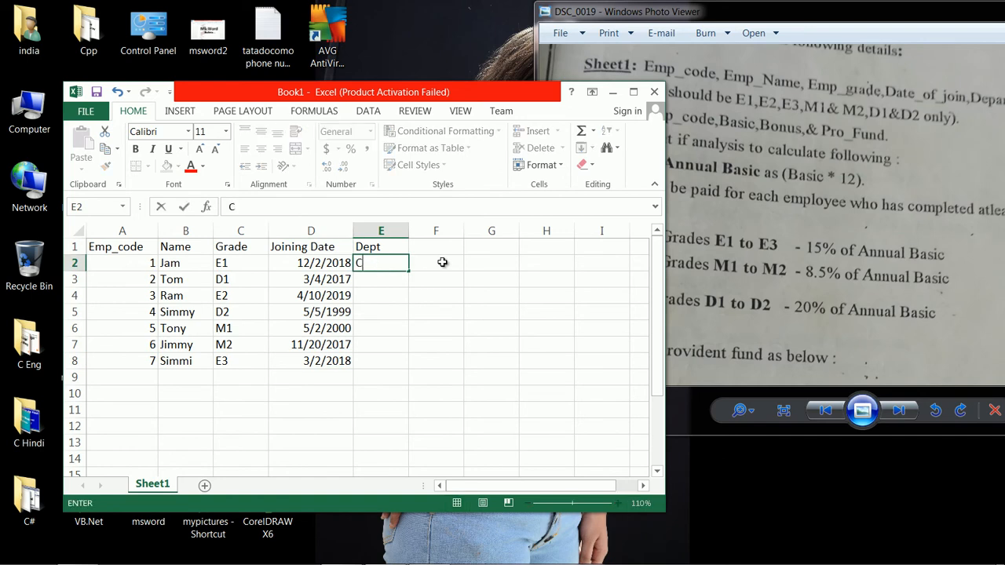
pyautogui.write('omp')
pyautogui.press('Return')
pyautogui.write('ADM')
pyautogui.press('Return')
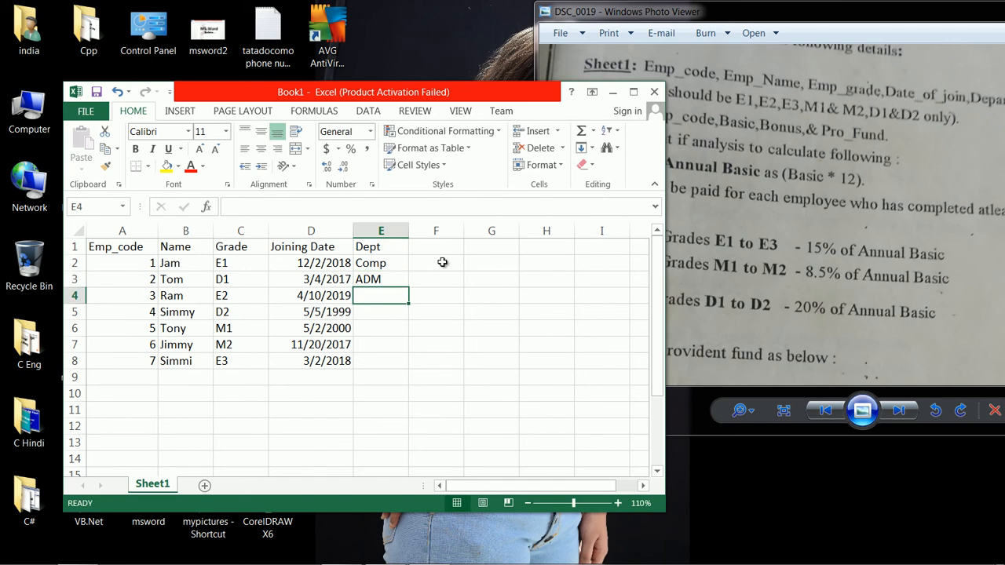
pyautogui.write('MKT')
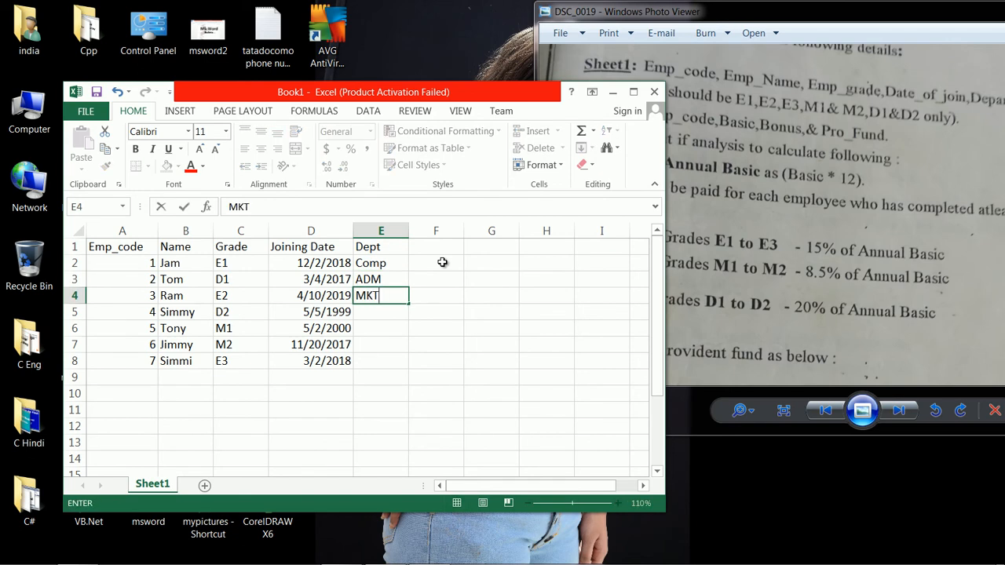
pyautogui.press('Return')
pyautogui.write('Sa')
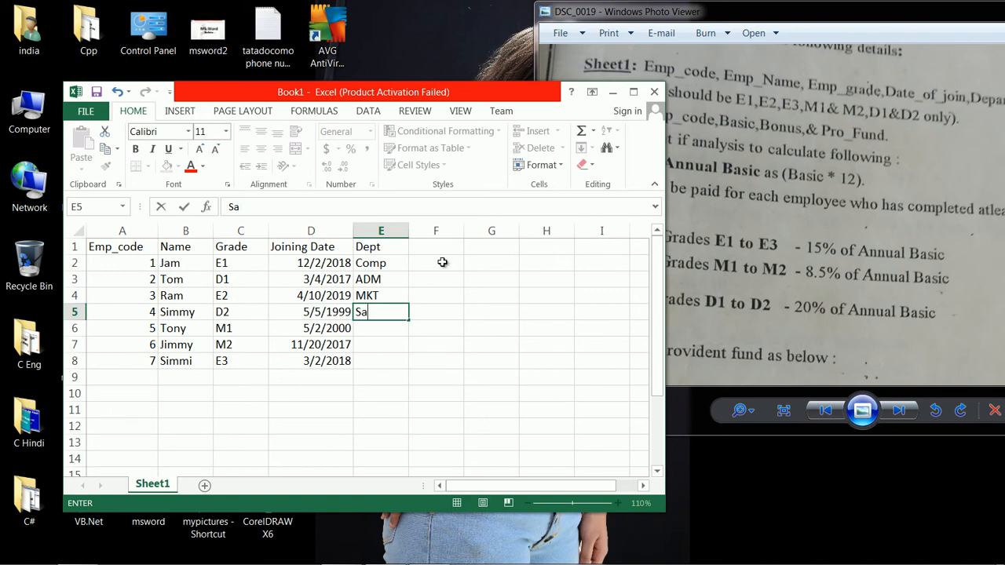
pyautogui.press('Return')
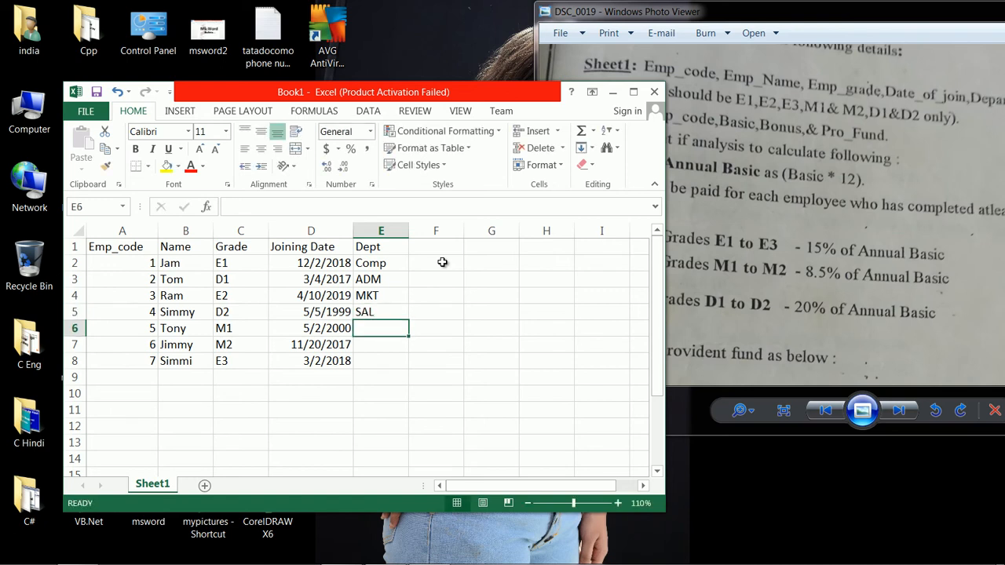
# Enter the departments PUR, MKT and SAL for the remaining three employees in cells E6 to E8.
pyautogui.write('PUR')
pyautogui.press('Return')
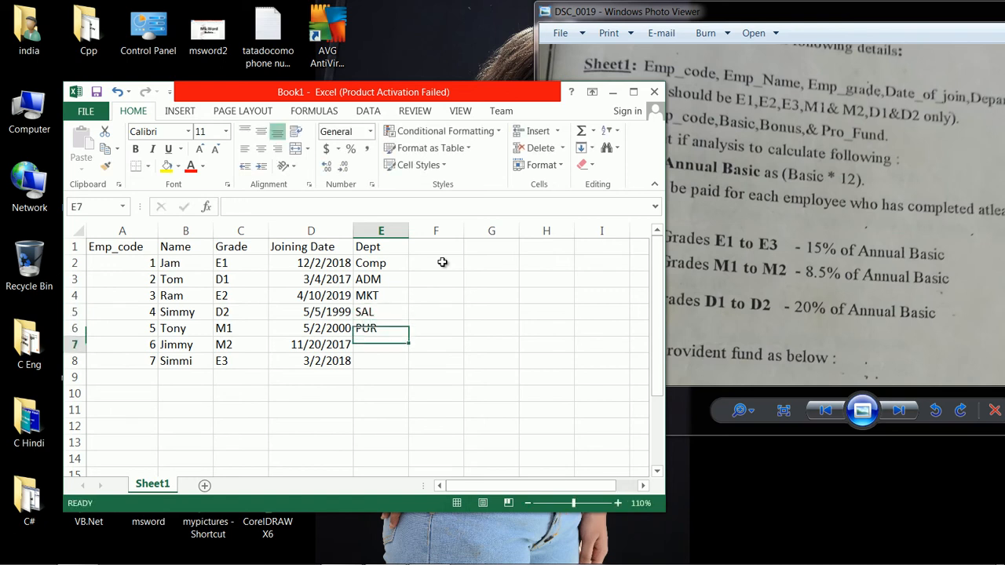
pyautogui.write('mkt')
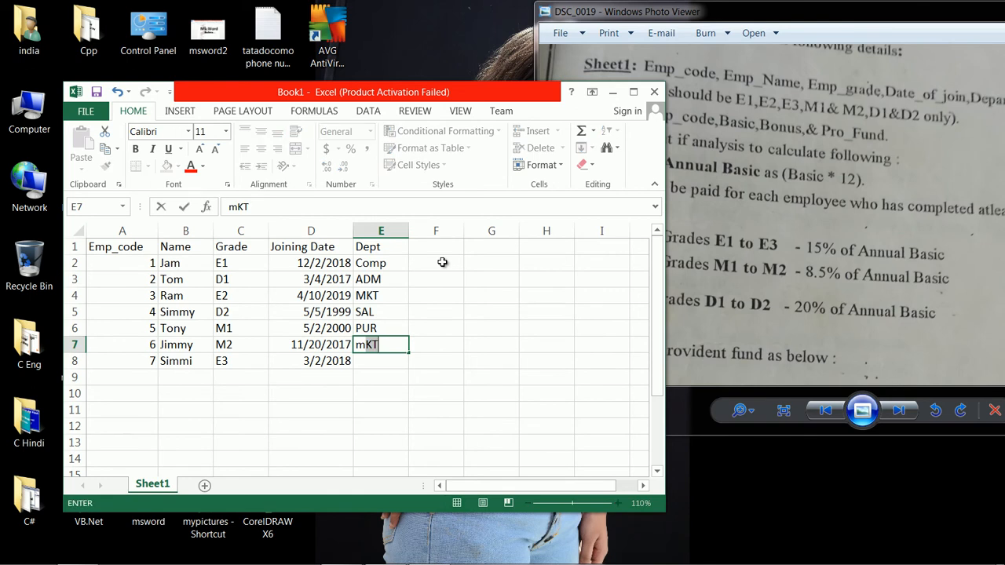
pyautogui.press('Return')
pyautogui.write('SAL')
pyautogui.press('Return')
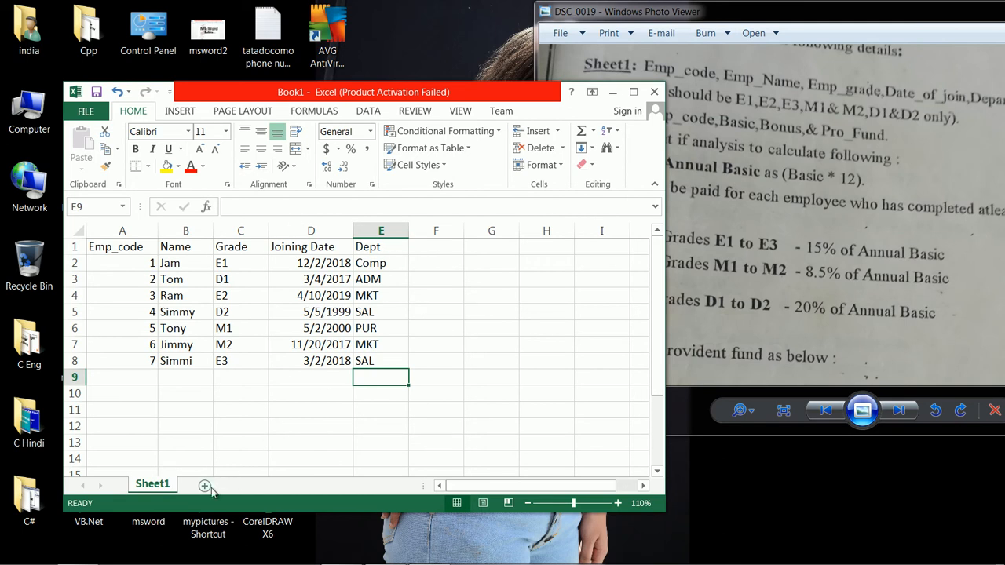
# Uncover the Sheet2 requirements in the assignment photo by shifting the workbook window aside and back, and add a second worksheet.
pyautogui.moveTo(519, 98); pyautogui.dragTo(429, 80)
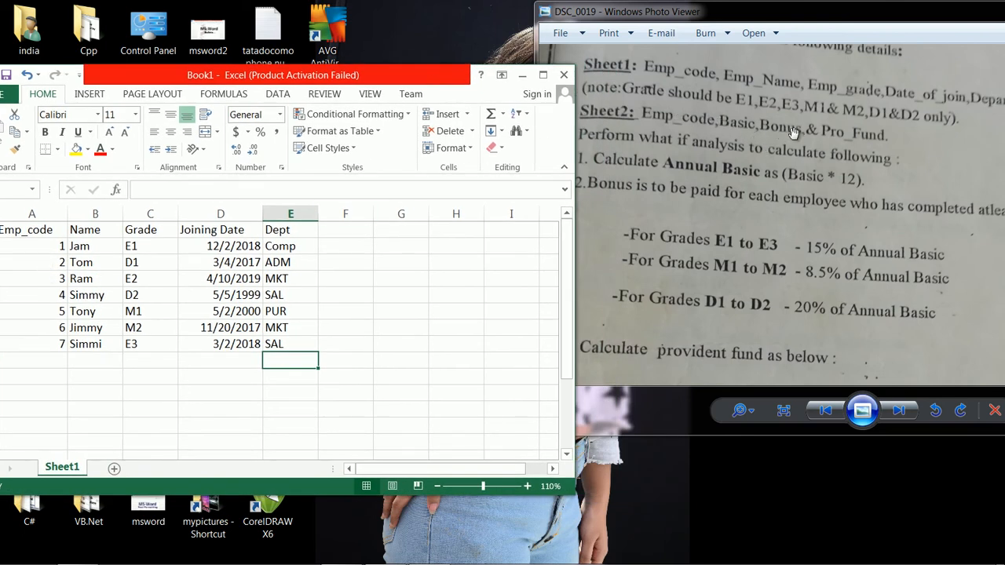
pyautogui.moveTo(404, 85); pyautogui.dragTo(465, 96)
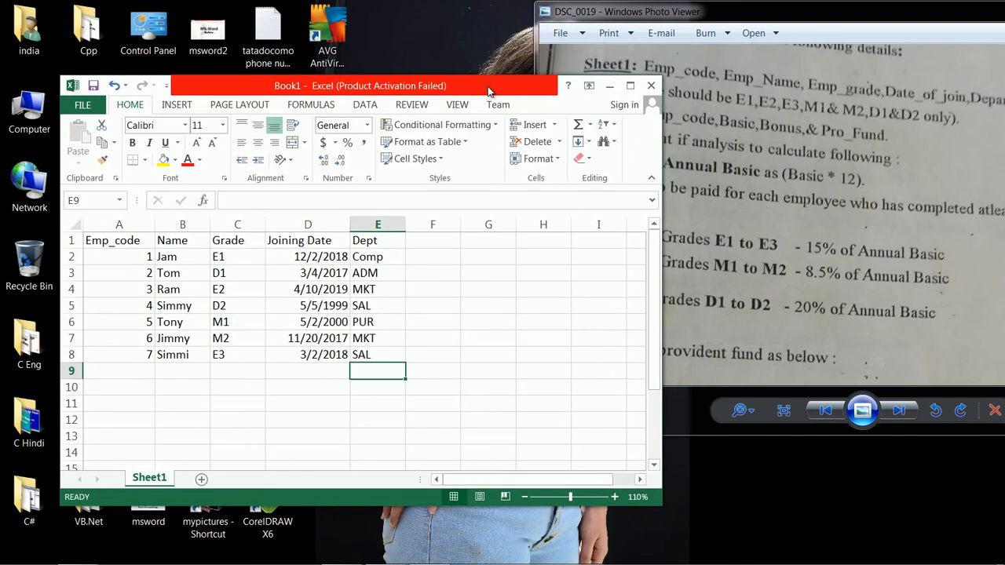
pyautogui.click(201, 479)
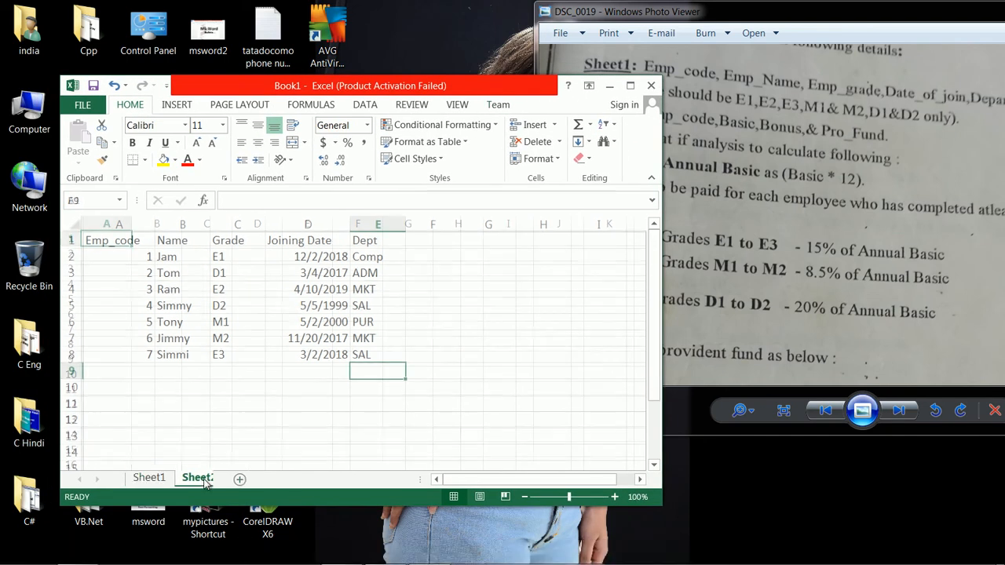
# Copy the Emp_code column, cells A1 to A8, from Sheet1 into Sheet2 starting at cell A1.
pyautogui.click(157, 480)
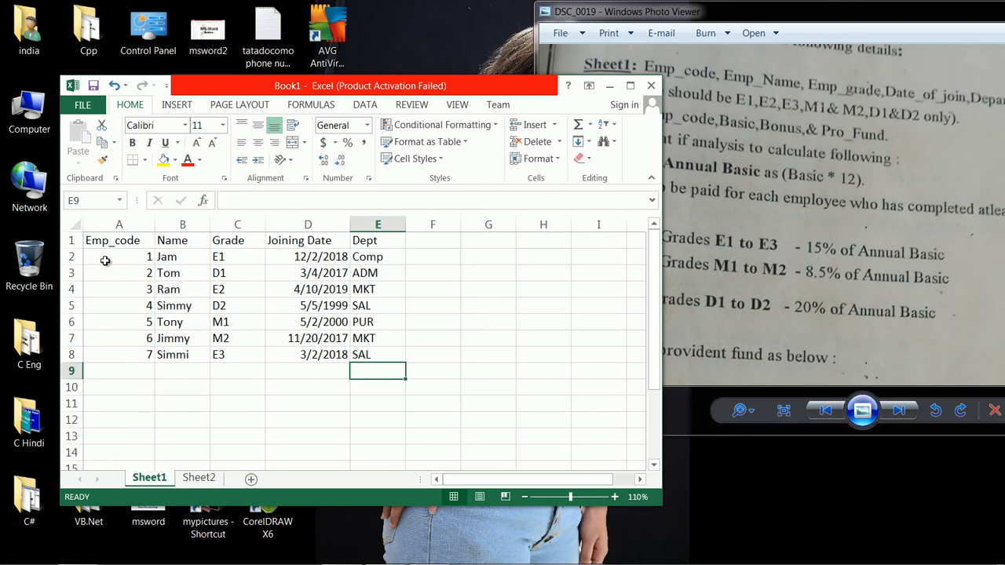
pyautogui.moveTo(117, 240); pyautogui.dragTo(125, 354)
pyautogui.hotkey('ctrl', 'c')
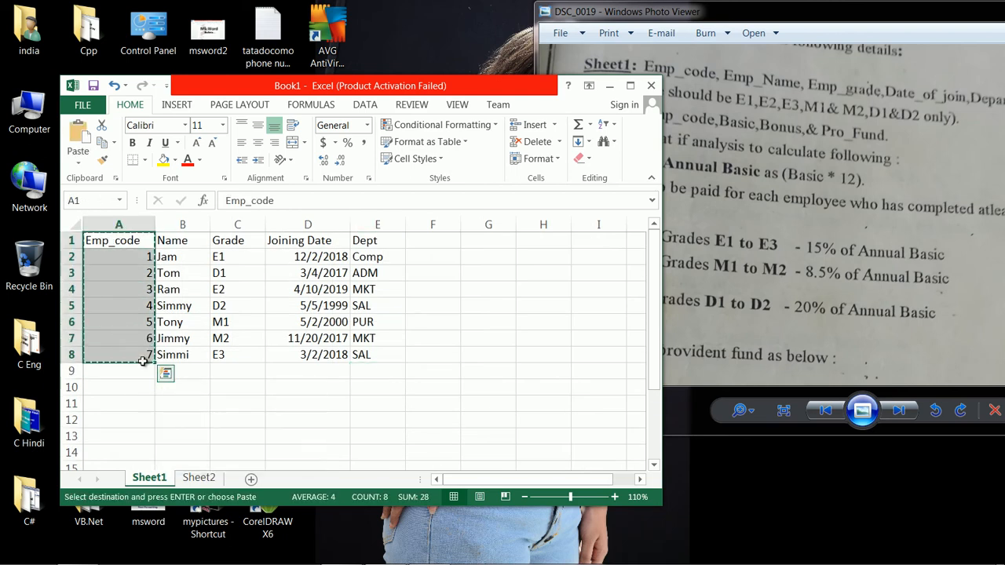
pyautogui.click(199, 478)
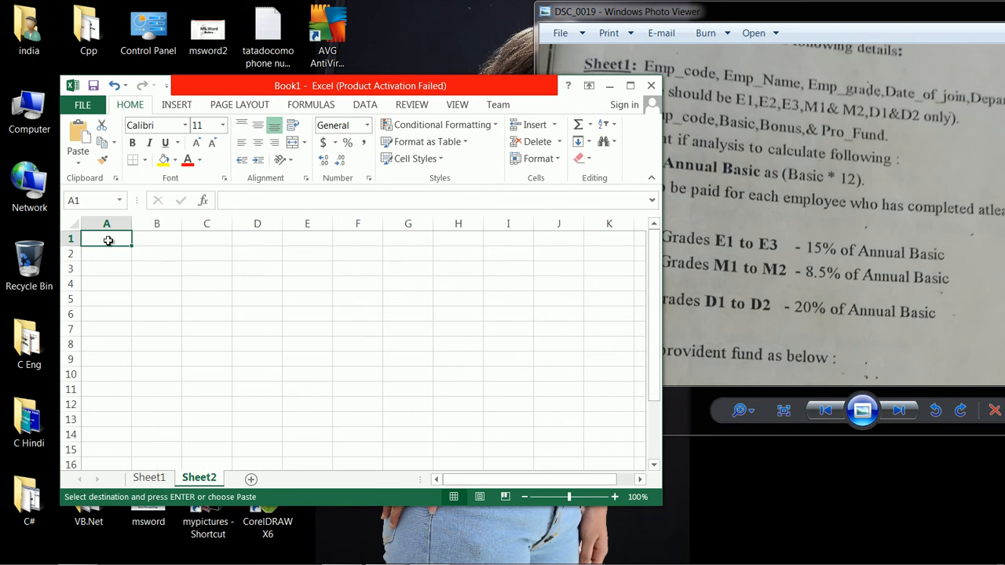
pyautogui.hotkey('ctrl', 'v')
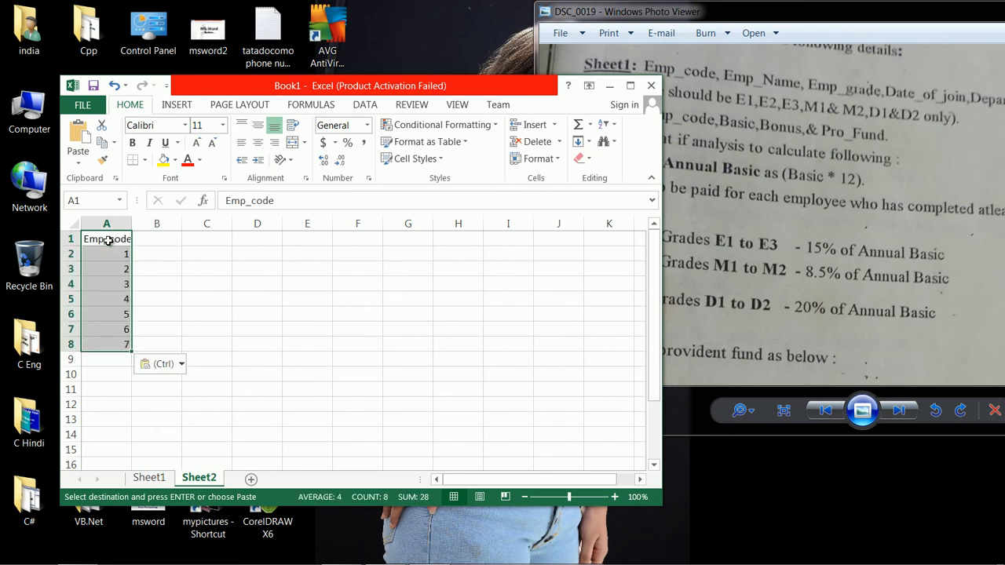
# Widen column A on Sheet2 so that the whole Emp_code heading fits in its cell.
pyautogui.click(614, 497)
pyautogui.click(614, 497)
pyautogui.click(613, 497)
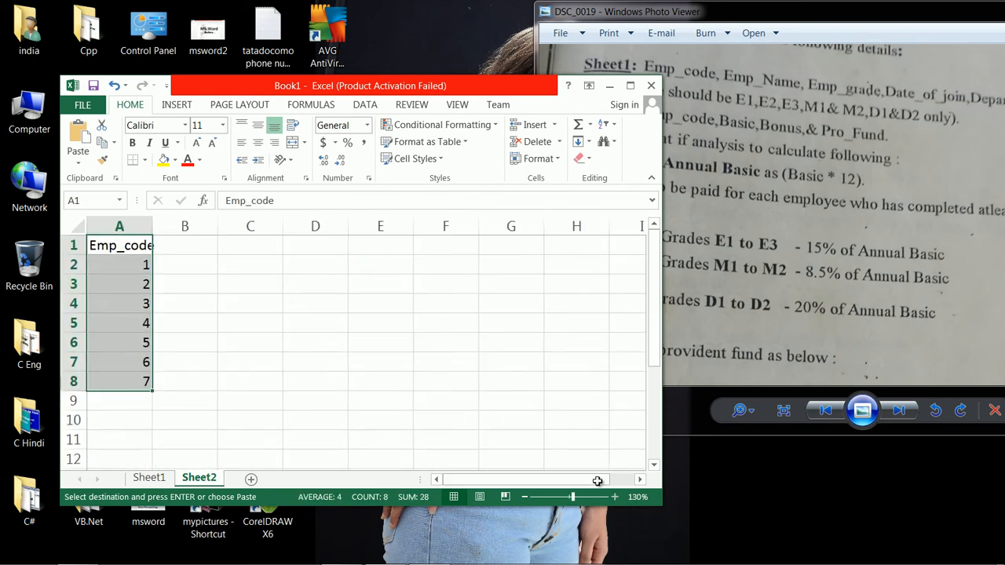
pyautogui.moveTo(153, 228); pyautogui.dragTo(160, 229)
# Enter the headings Basic, Bonus and Pro_Fund in cells B1 to D1 of Sheet2.
pyautogui.click(193, 246)
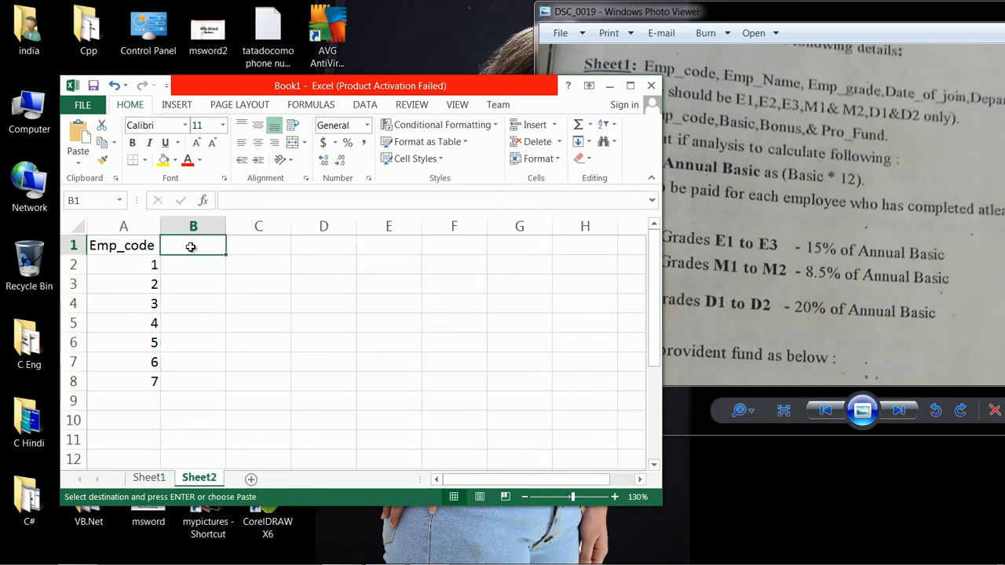
pyautogui.write('Basic')
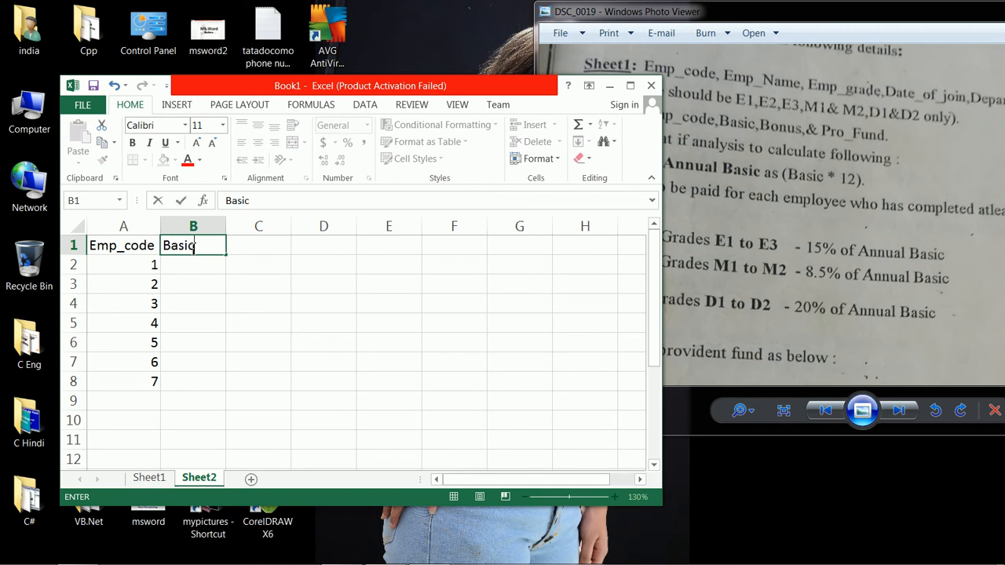
pyautogui.press('Tab')
pyautogui.write('B')
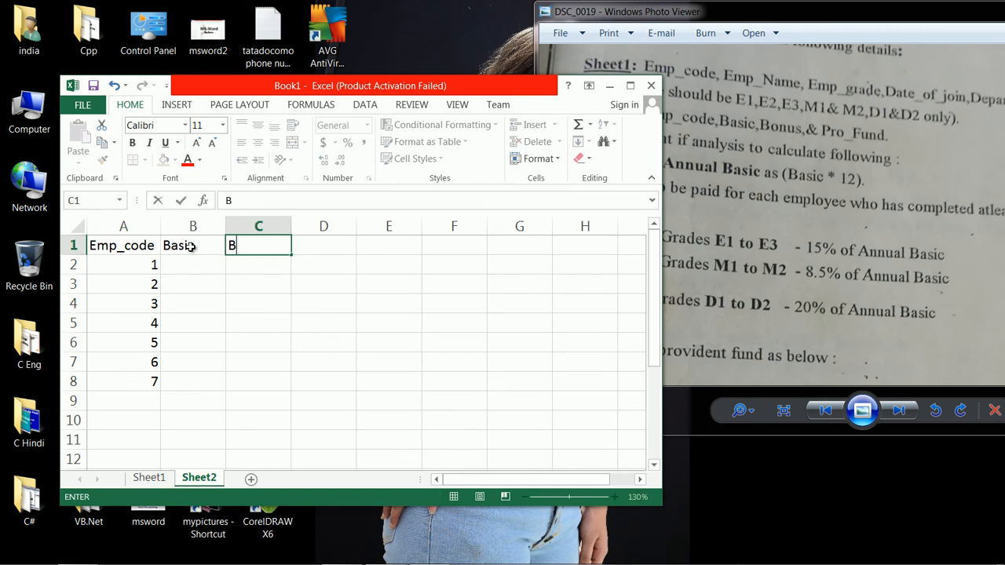
pyautogui.write('onus')
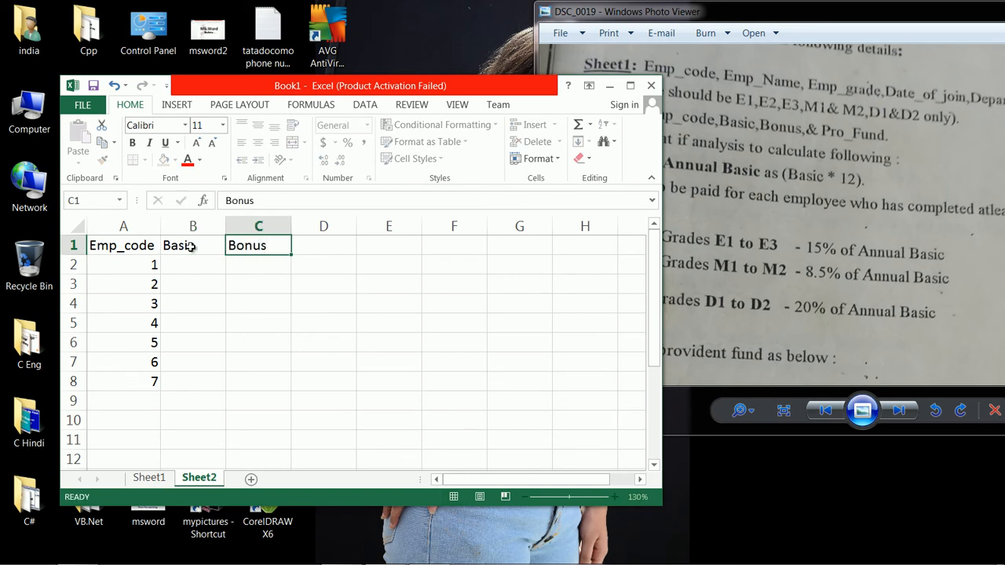
pyautogui.press('Tab')
pyautogui.write('Pro')
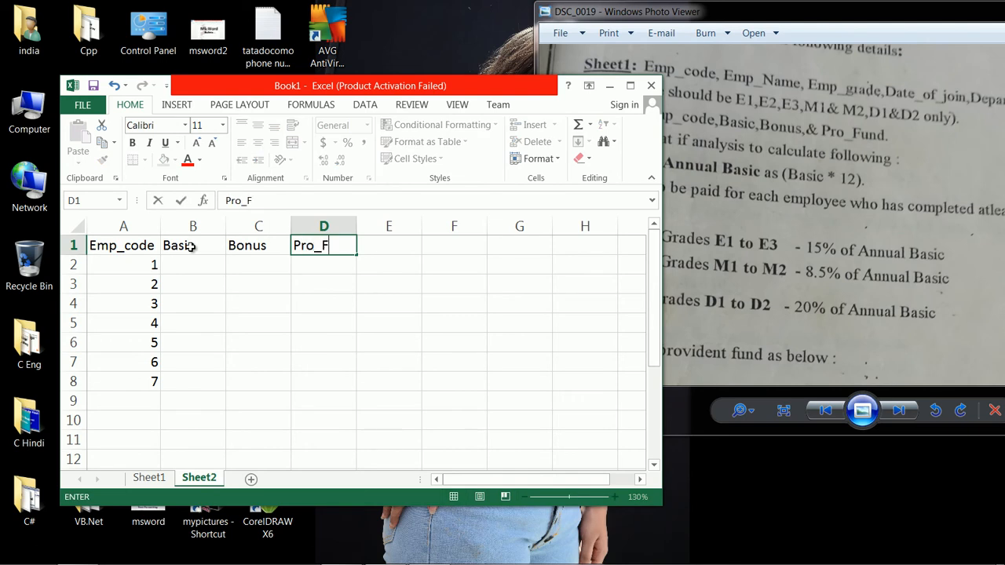
pyautogui.write('_Fund')
pyautogui.press('Return')
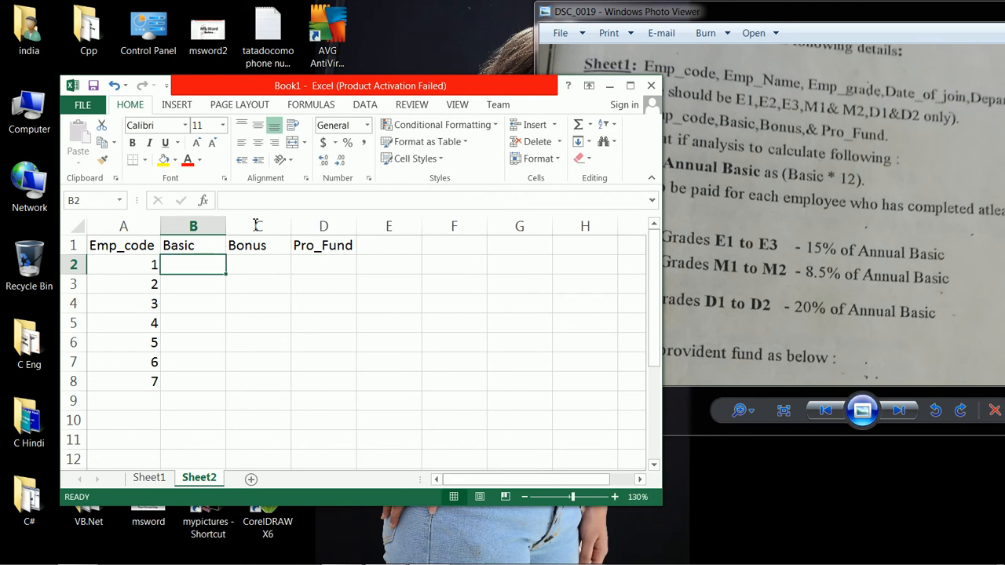
# Check the annual basic requirement in the assignment photo and insert an empty column before Bonus on Sheet2.
pyautogui.click(756, 171)
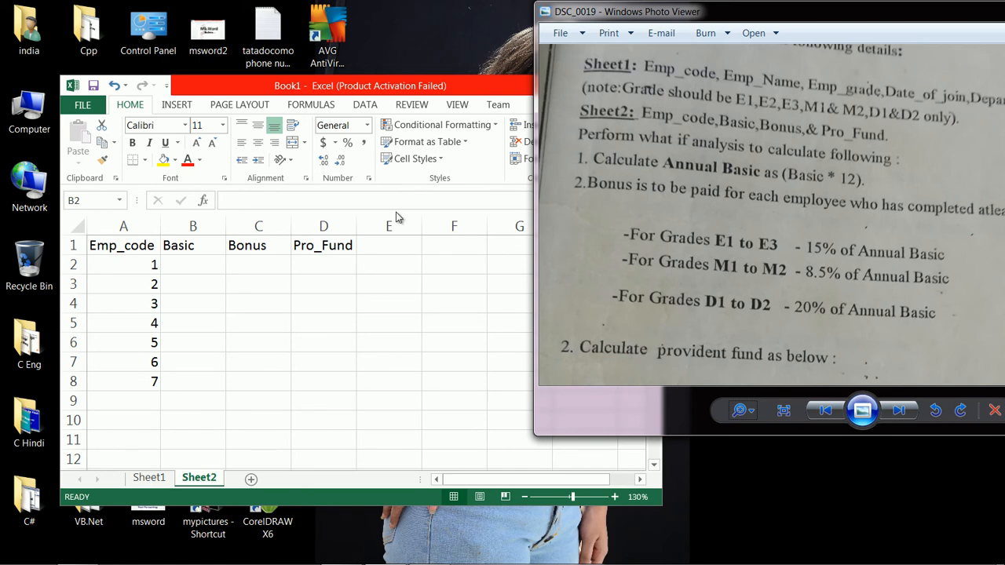
pyautogui.click(325, 243)
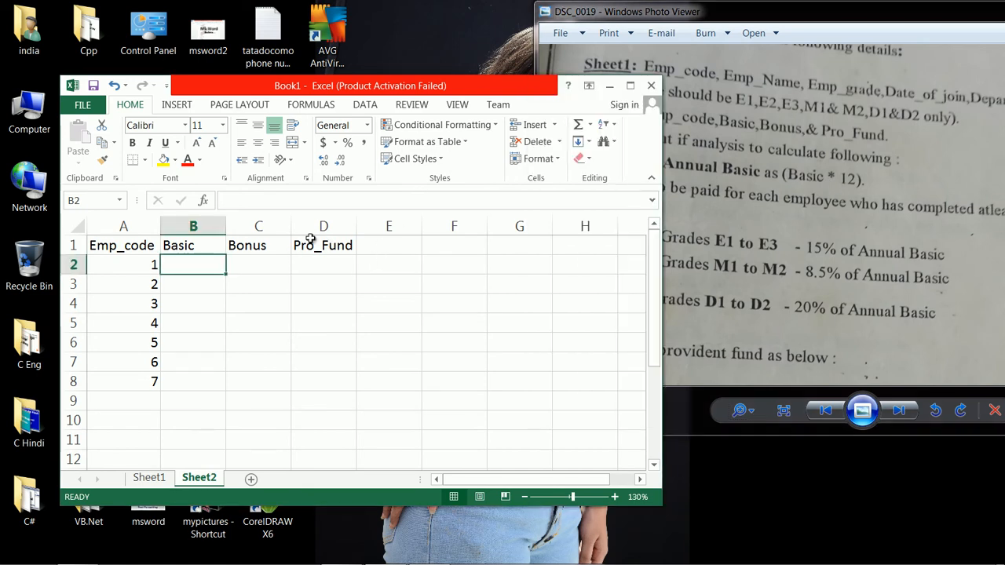
pyautogui.click(266, 221)
pyautogui.rightClick(275, 229)
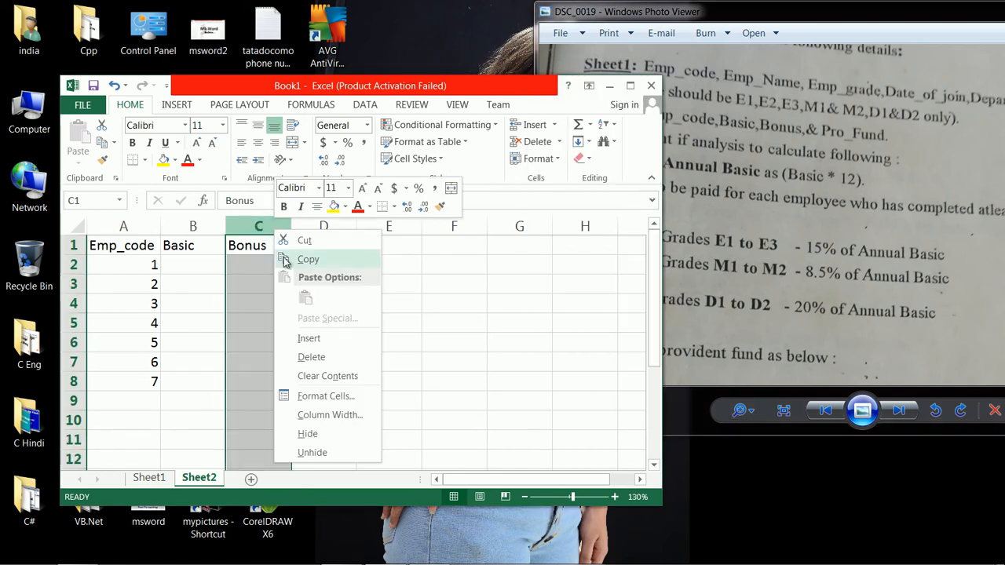
pyautogui.click(308, 339)
# Enter the heading Anu_Basic in cell C1, between Basic and Bonus.
pyautogui.click(267, 246)
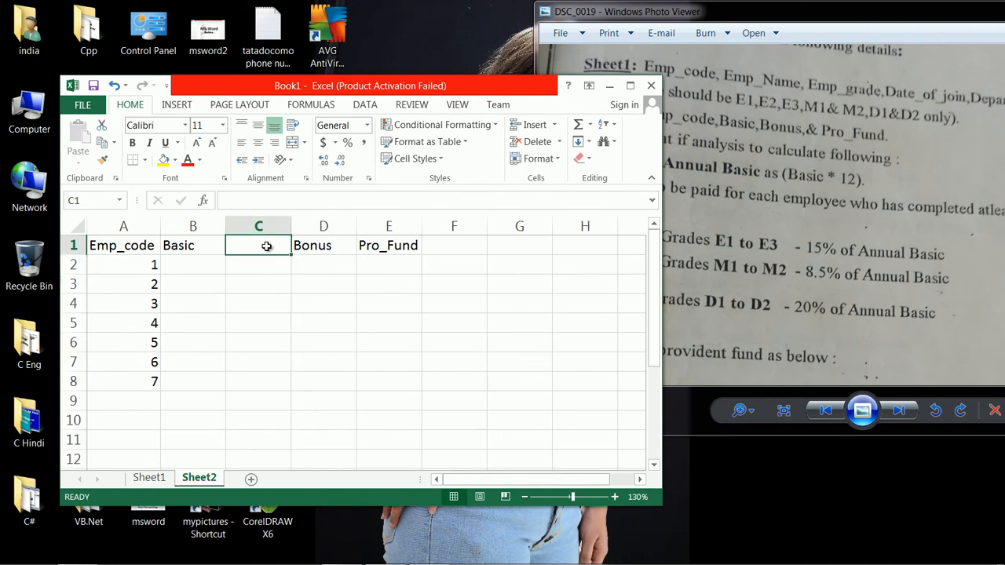
pyautogui.write('ANU')
pyautogui.press('BackSpace')
pyautogui.press('BackSpace')
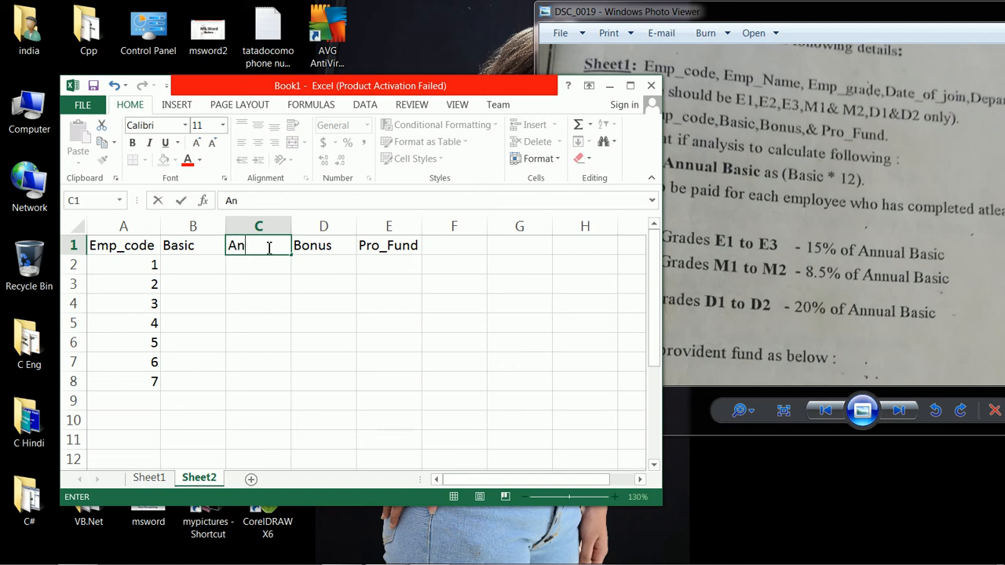
pyautogui.write('nU_Basic')
pyautogui.click(196, 265)
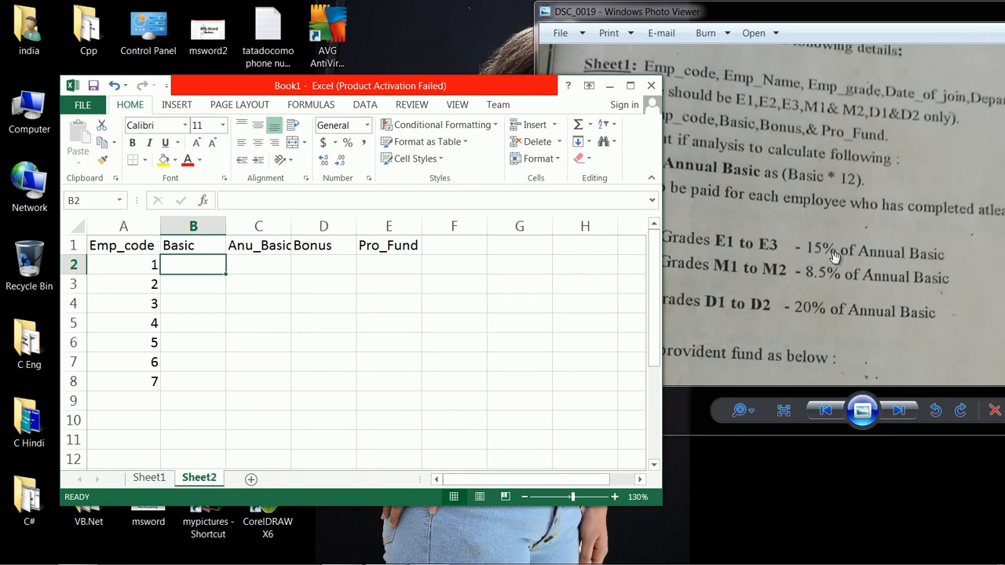
# Examine the provident fund rules in the assignment photo, shifting the photo window so the full lines can be read.
pyautogui.click(808, 232)
pyautogui.moveTo(731, 281); pyautogui.dragTo(729, 233)
pyautogui.moveTo(759, 274); pyautogui.dragTo(668, 205)
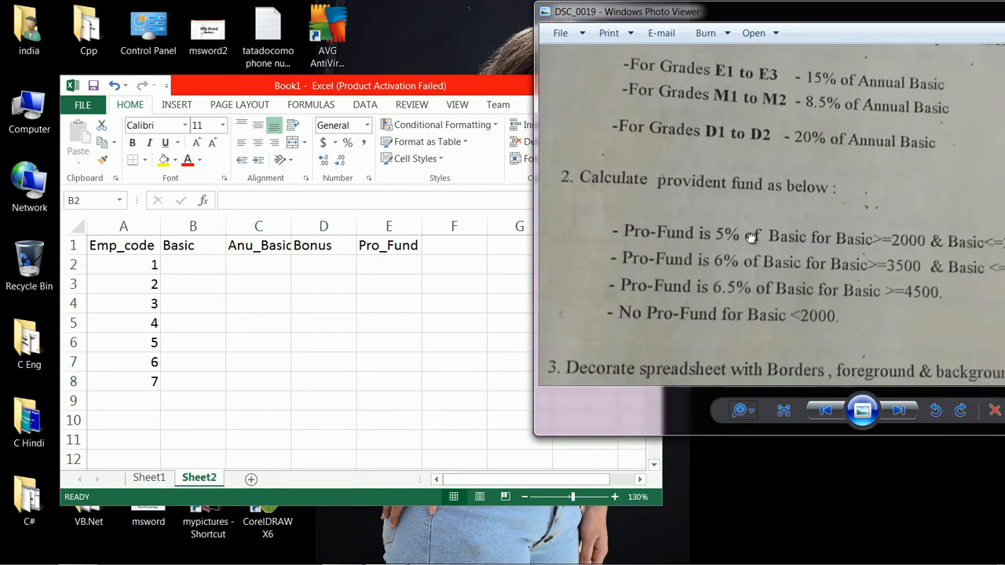
pyautogui.moveTo(782, 4); pyautogui.dragTo(715, 14)
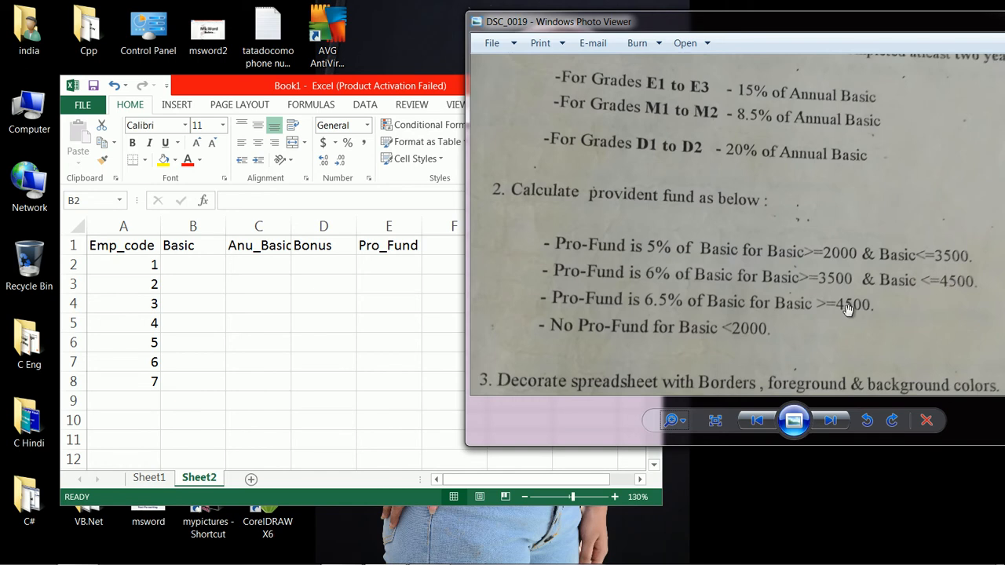
# Enter the basic salaries 2000, 1500, 3500 and 2500 for the first four employees in cells B2 to B5.
pyautogui.click(195, 265)
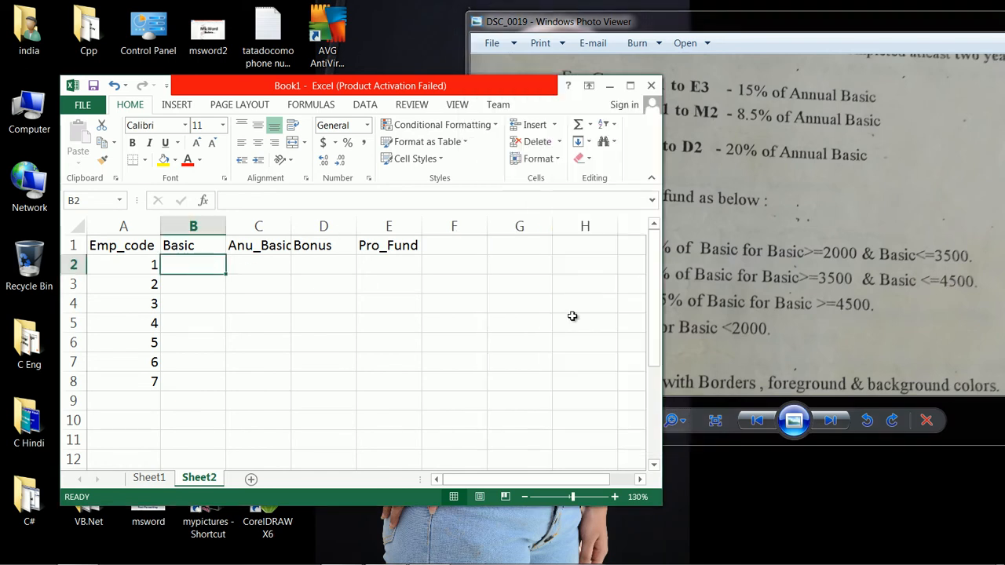
pyautogui.write('2000')
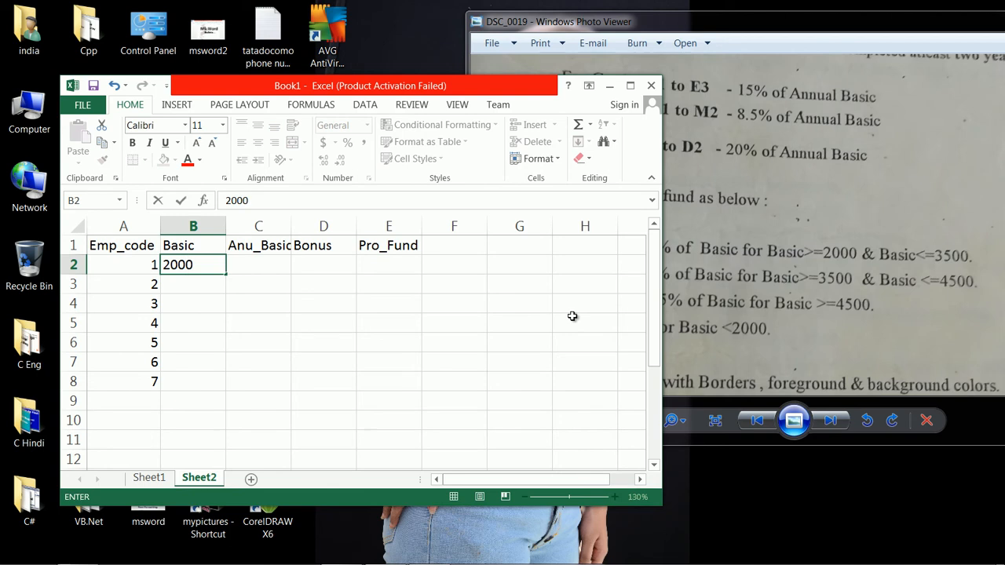
pyautogui.press('Return')
pyautogui.write('1')
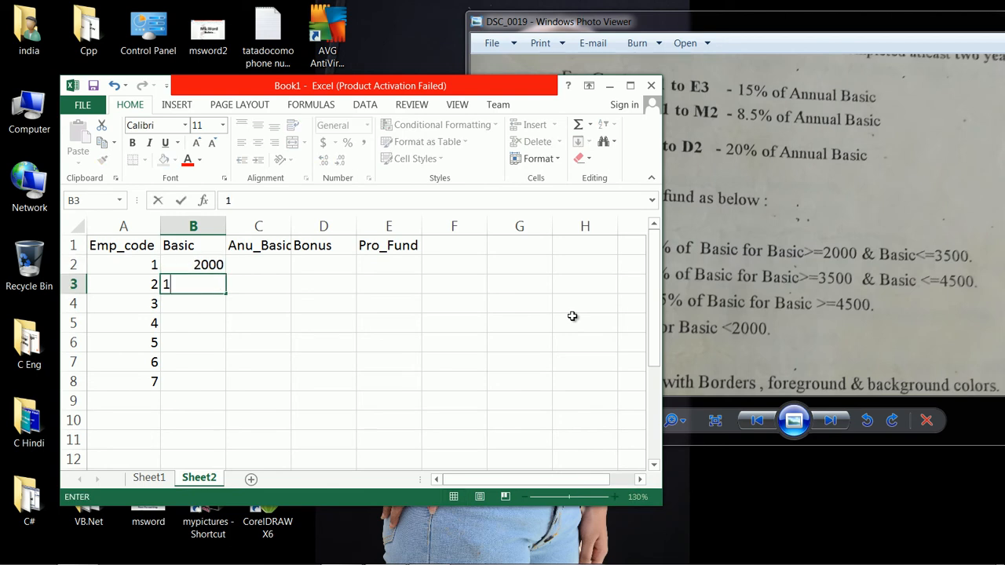
pyautogui.write('500')
pyautogui.press('Return')
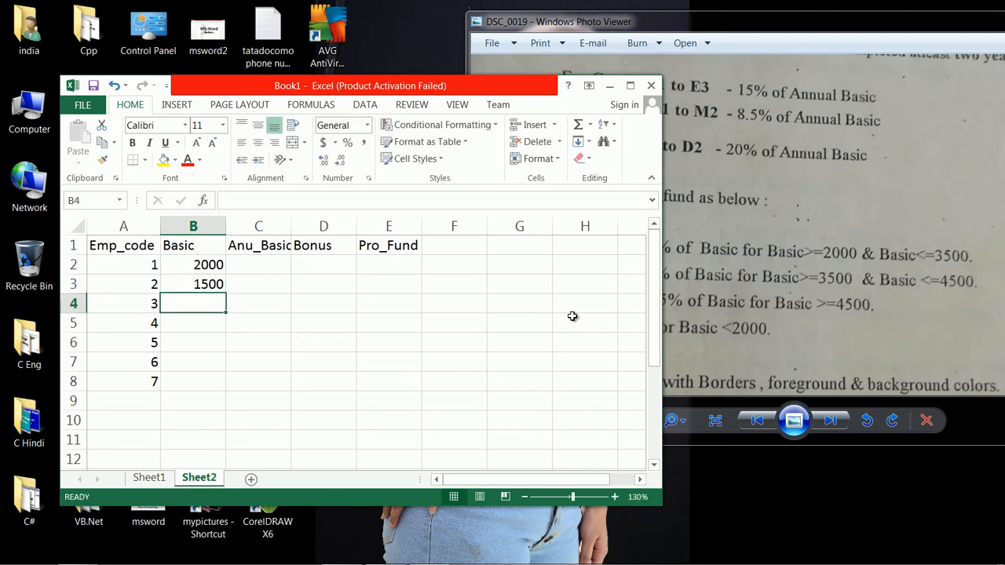
pyautogui.write('3500')
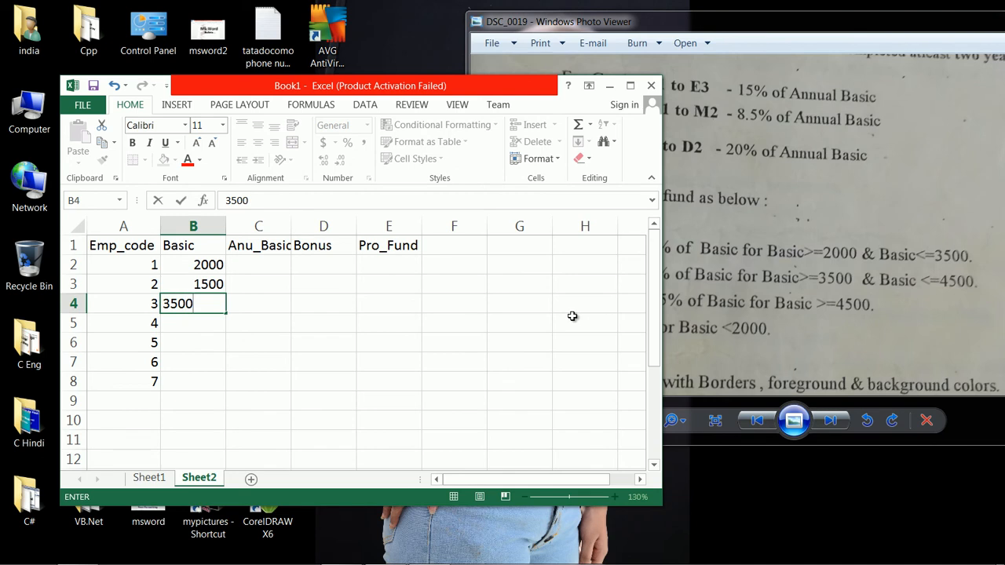
pyautogui.press('Return')
pyautogui.write('2500')
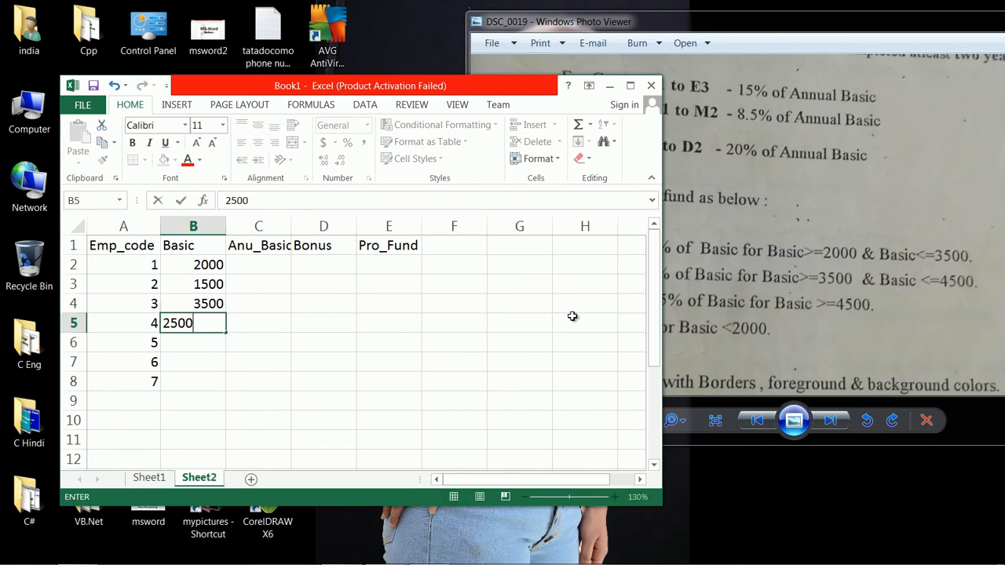
pyautogui.press('Return')
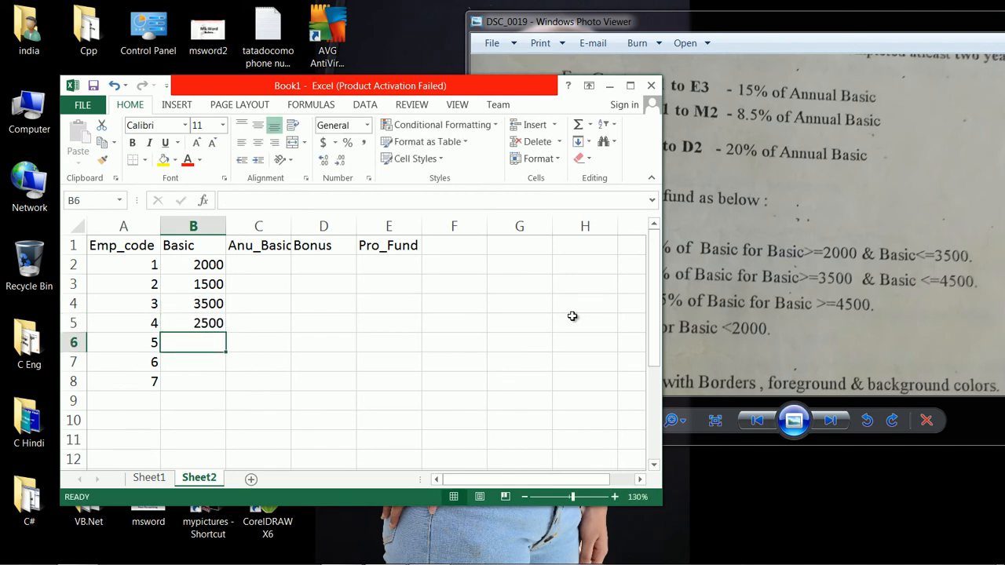
# Enter the basic salaries 4500, 5000 and 4700 for the remaining three employees in cells B6 to B8.
pyautogui.write('450')
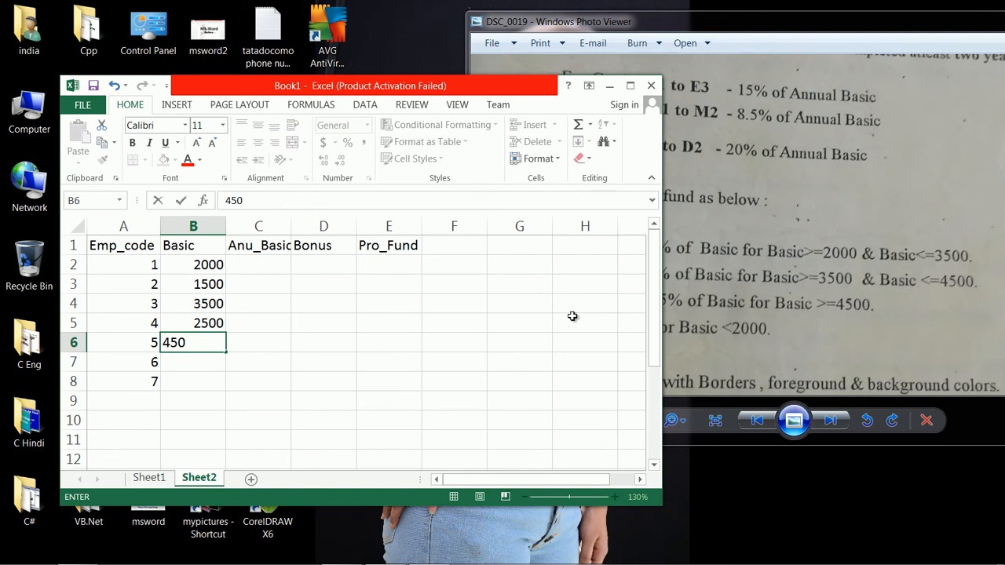
pyautogui.write('0')
pyautogui.press('Return')
pyautogui.write('5000')
pyautogui.press('Return')
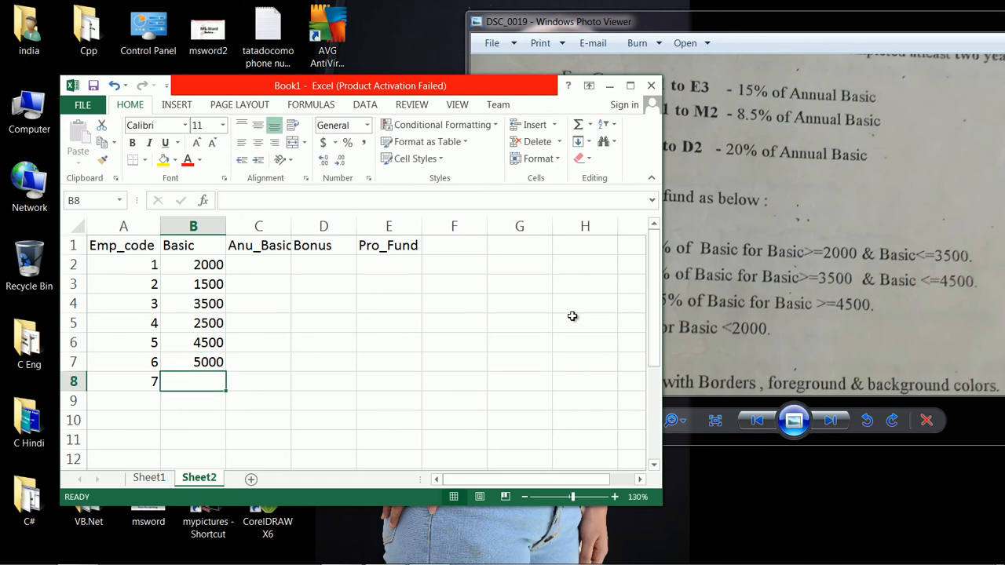
pyautogui.write('4')
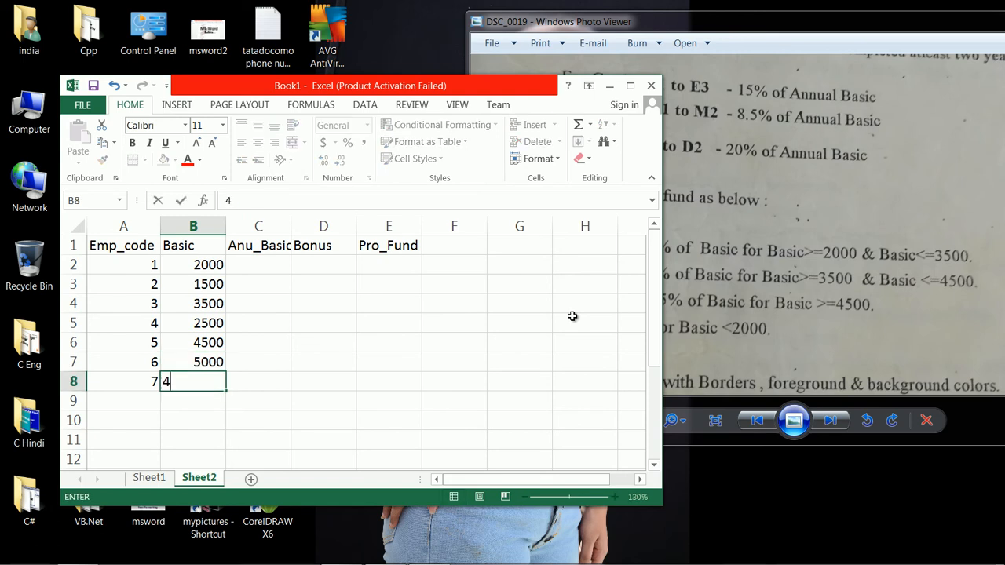
pyautogui.write('700')
pyautogui.press('Return')
# Calculate the first employee's annual basic in cell C2 with the formula =B2*12.
pyautogui.press('Up')
pyautogui.press('Up')
pyautogui.press('Up')
pyautogui.press('Up')
pyautogui.press('Up')
pyautogui.press('Up')
pyautogui.press('Up')
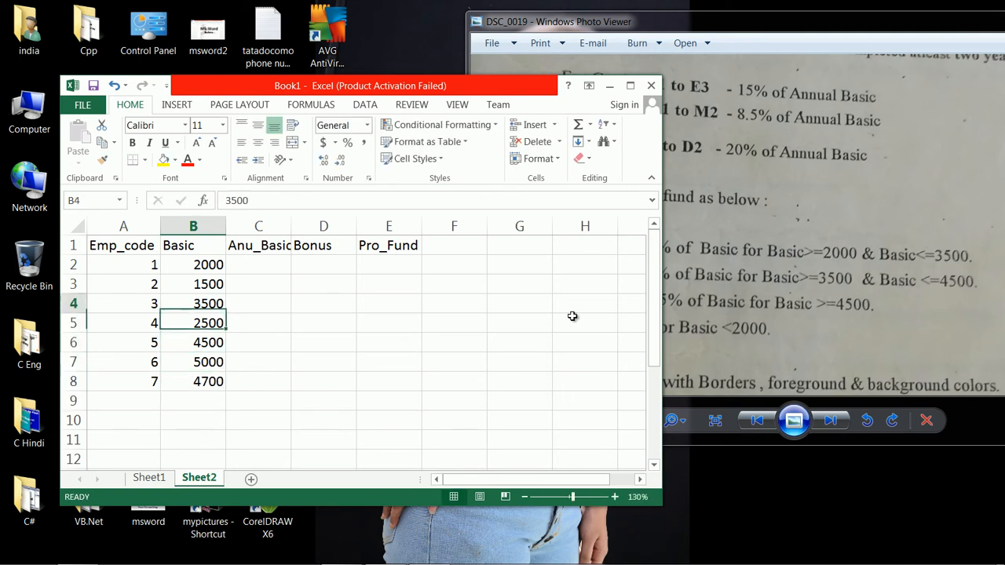
pyautogui.press('Right')
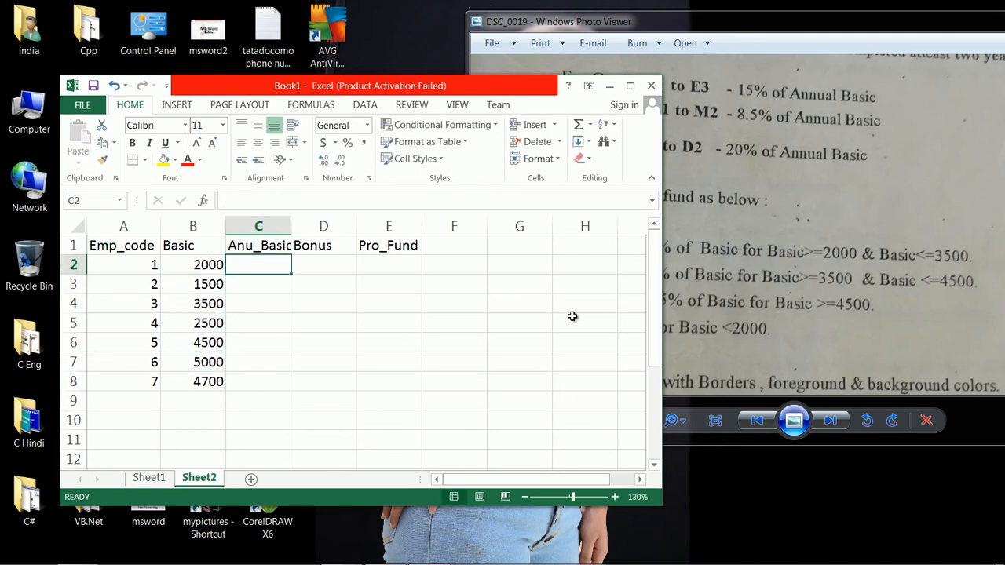
pyautogui.write('=basix')
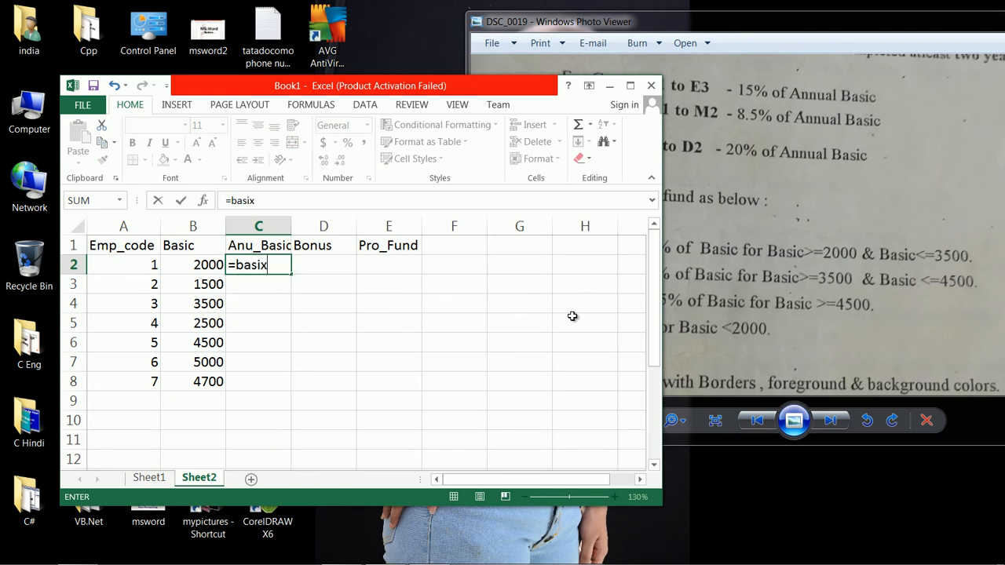
pyautogui.press('BackSpace')
pyautogui.press('BackSpace')
pyautogui.press('BackSpace')
pyautogui.press('BackSpace')
pyautogui.click(191, 265)
pyautogui.write('*12')
pyautogui.press('Return')
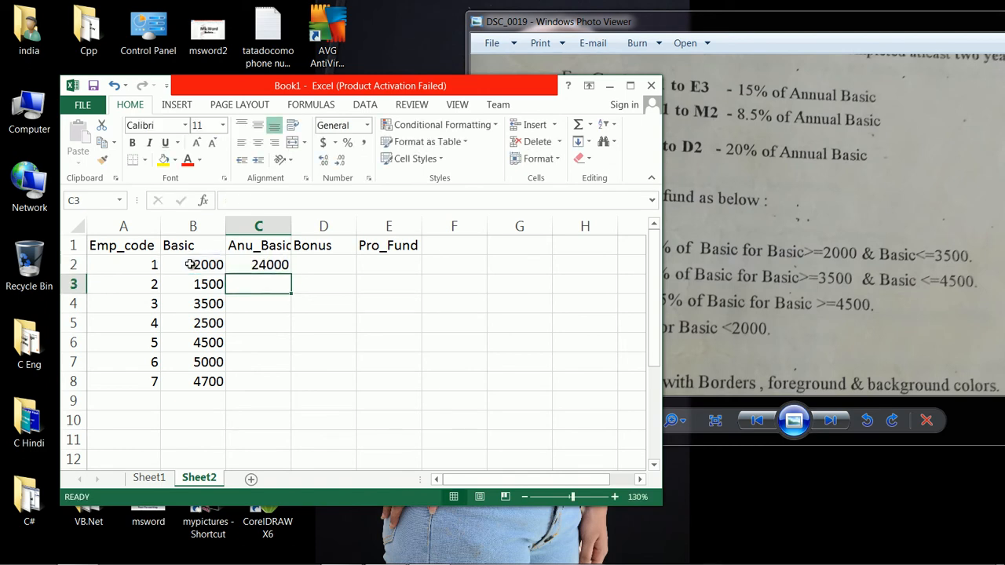
# Fill the annual basic formula from C2 down to C8 and bring the assignment photo to the front.
pyautogui.click(268, 261)
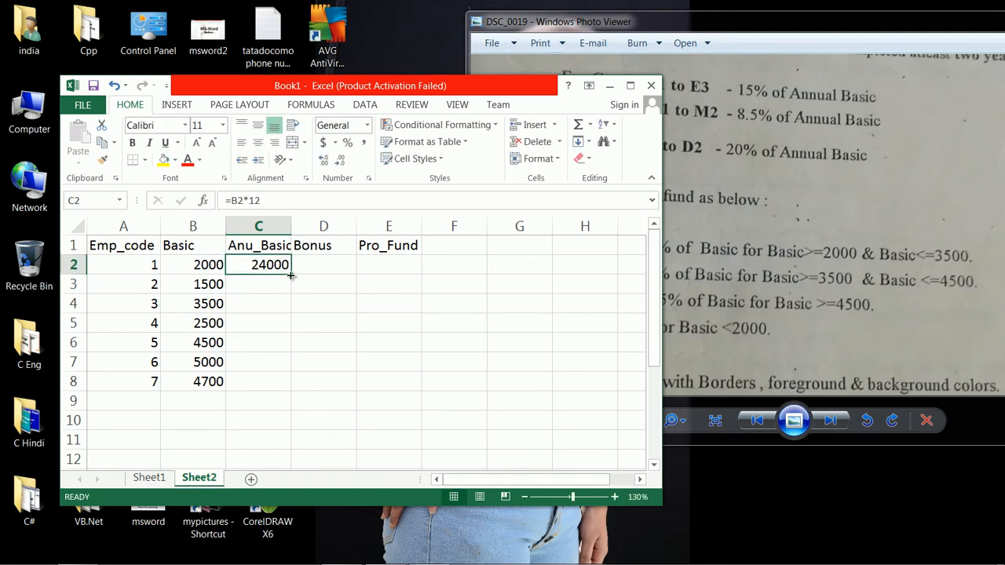
pyautogui.moveTo(292, 274); pyautogui.dragTo(294, 396)
pyautogui.click(736, 243)
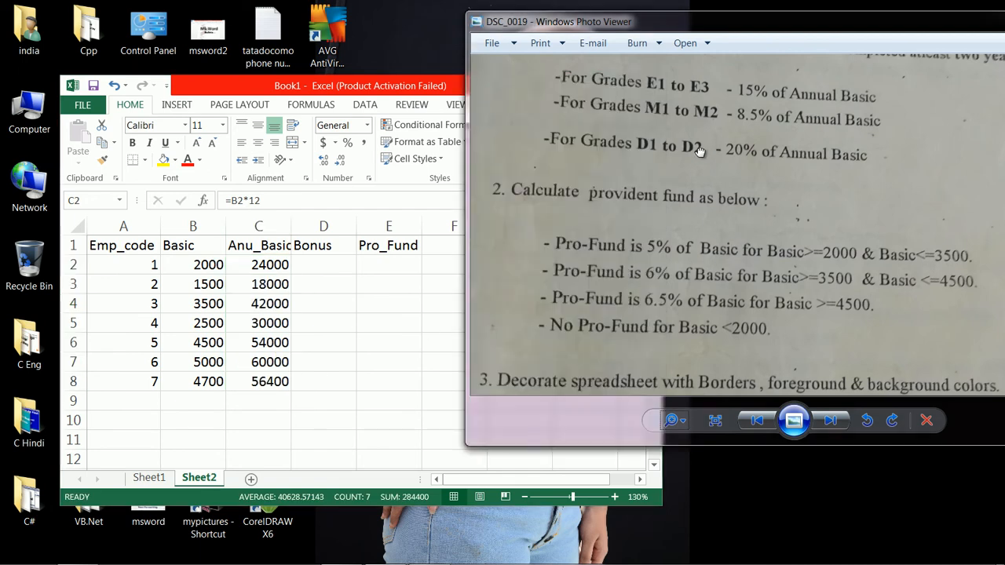
# Review the grade-based bonus percentages in the assignment photo and select the first employee's Bonus cell D2 on Sheet2.
pyautogui.moveTo(699, 151); pyautogui.dragTo(698, 220)
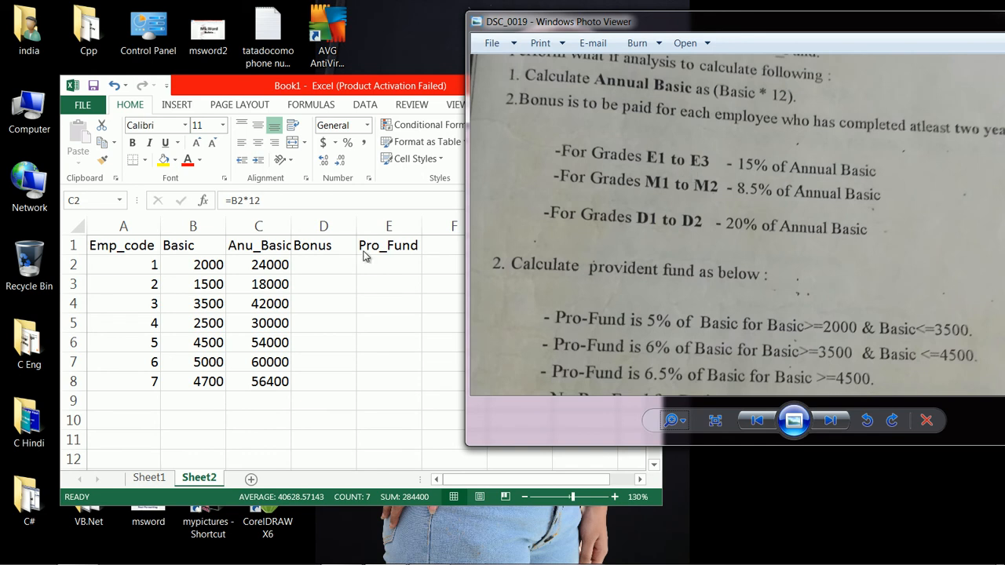
pyautogui.click(324, 264)
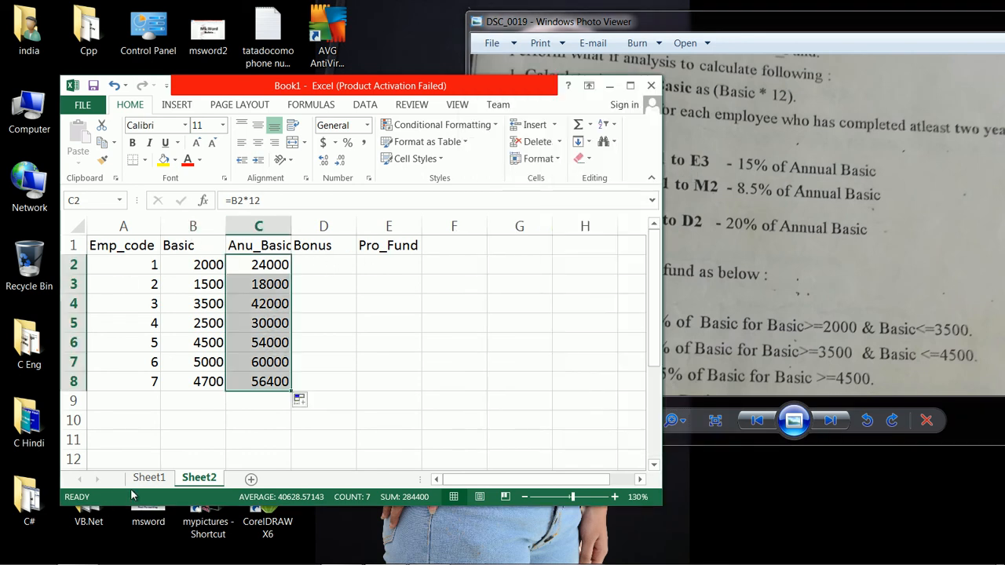
pyautogui.click(325, 264)
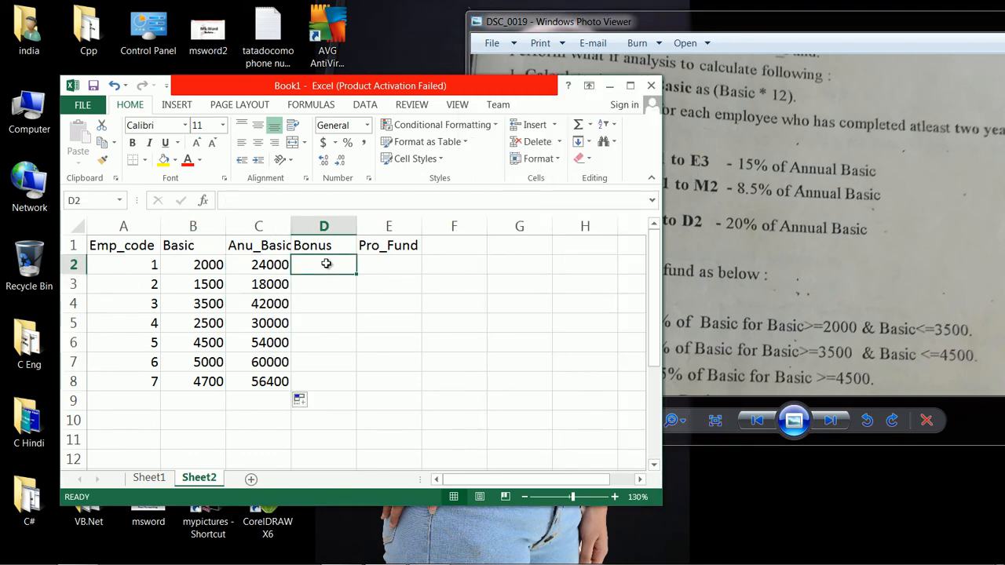
pyautogui.click(817, 255)
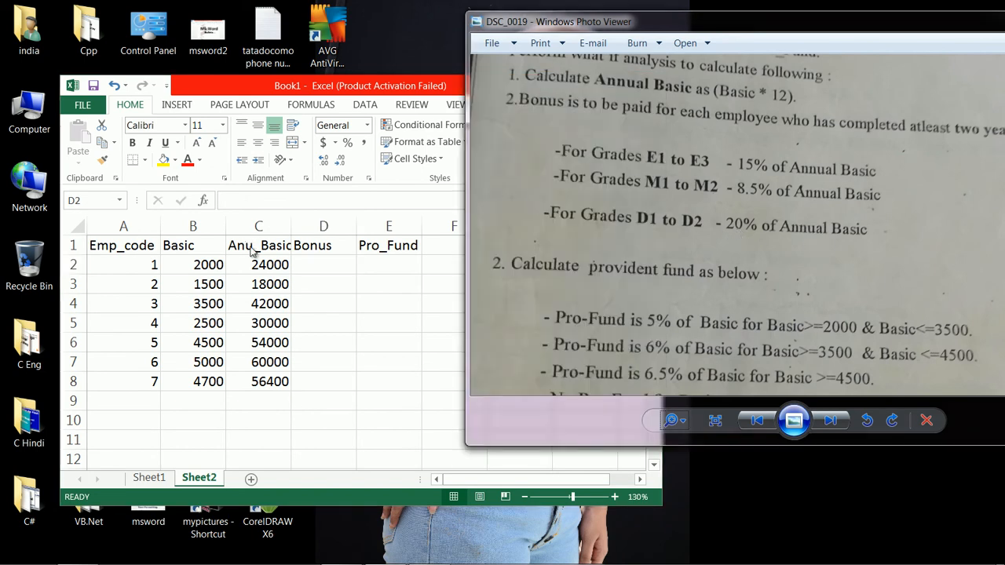
pyautogui.click(311, 262)
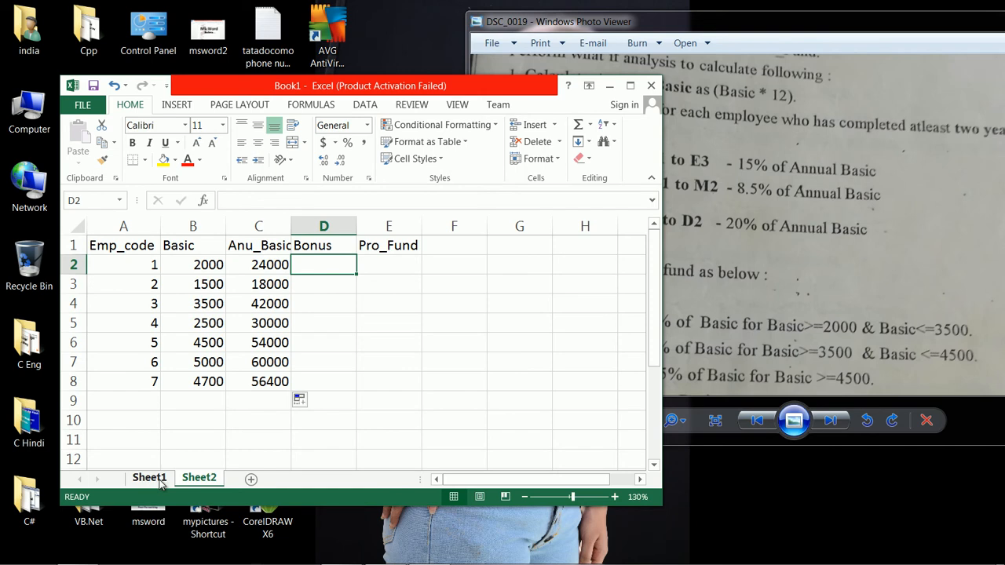
# Define the workbook-scoped name grd for the Grade values in cells C2 to C8 on Sheet1.
pyautogui.click(159, 481)
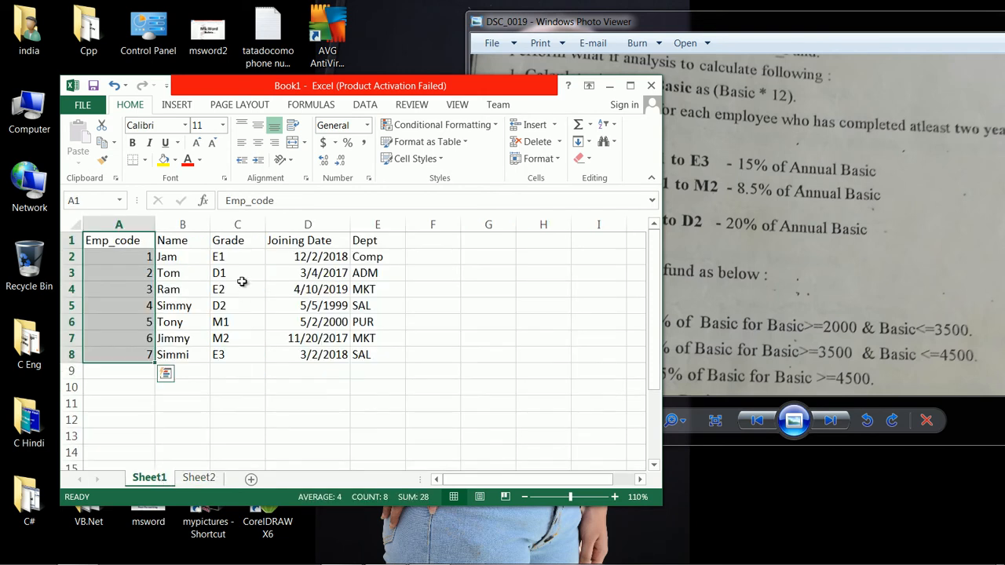
pyautogui.click(239, 256)
pyautogui.moveTo(239, 255); pyautogui.dragTo(242, 357)
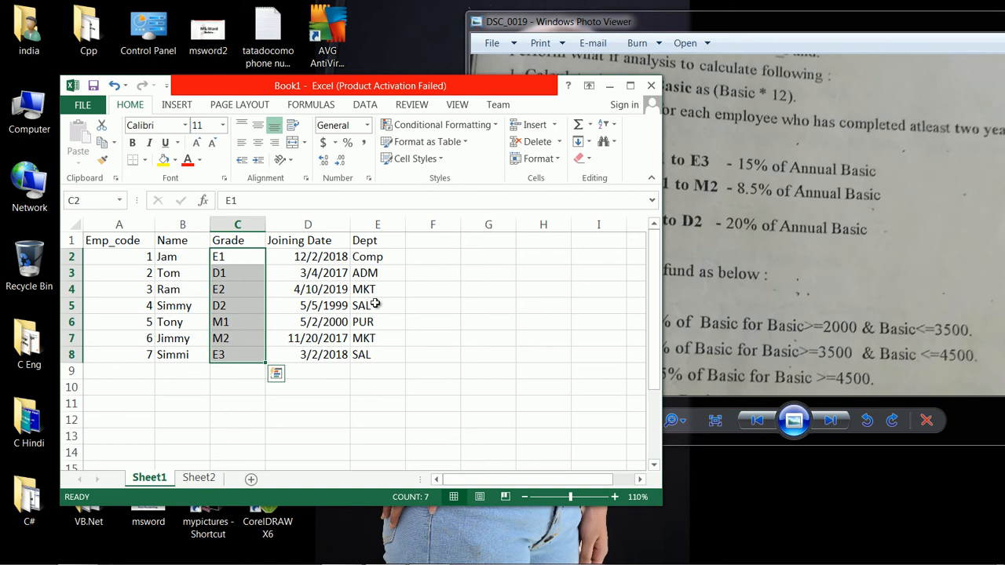
pyautogui.click(311, 106)
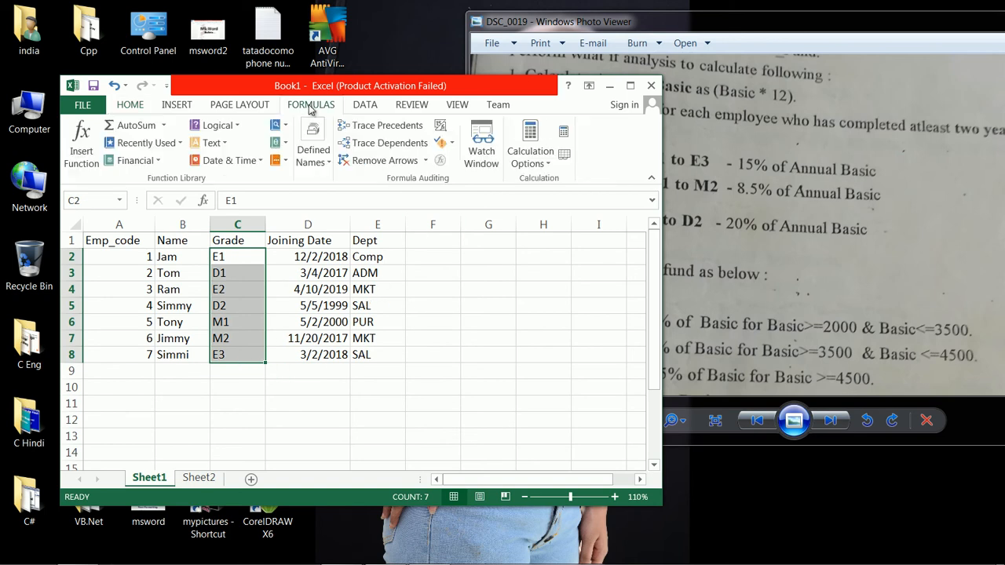
pyautogui.click(322, 164)
pyautogui.click(374, 193)
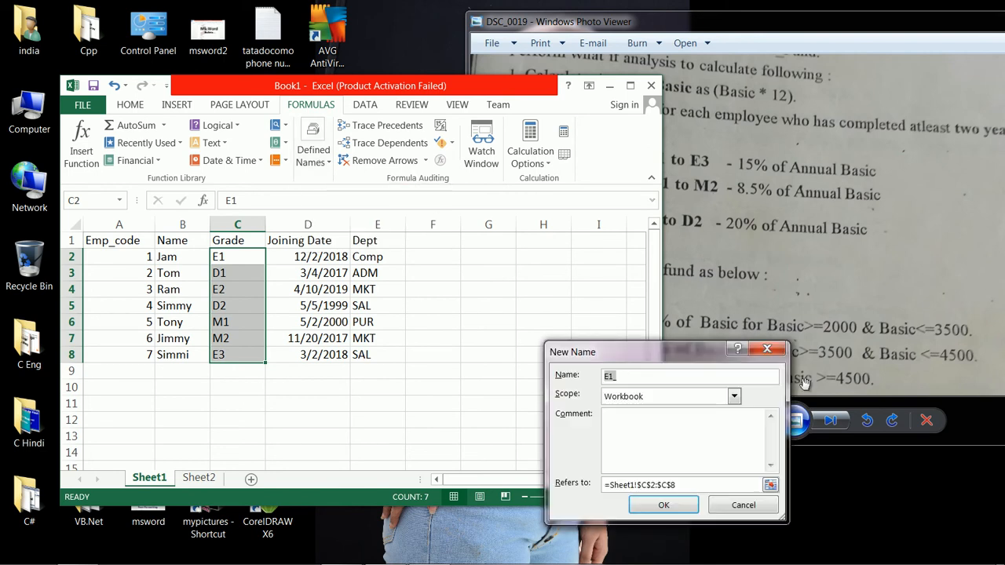
pyautogui.write('d')
pyautogui.click(682, 508)
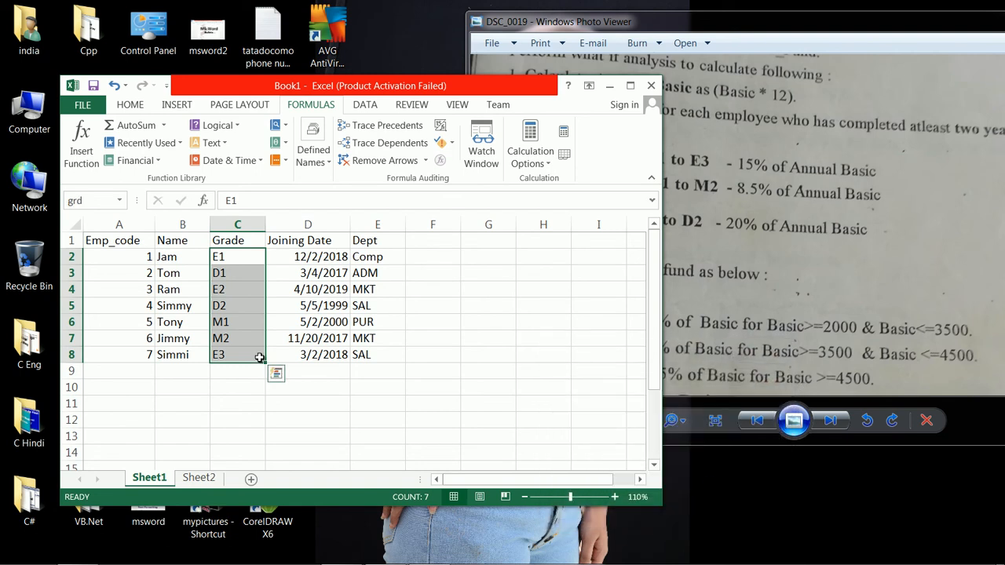
# Start the bonus formula in Sheet2 cell D2 with the E1 to E3 branch: =if(and(grd>="E1",grd<="E3"),c2*15%,.
pyautogui.click(198, 477)
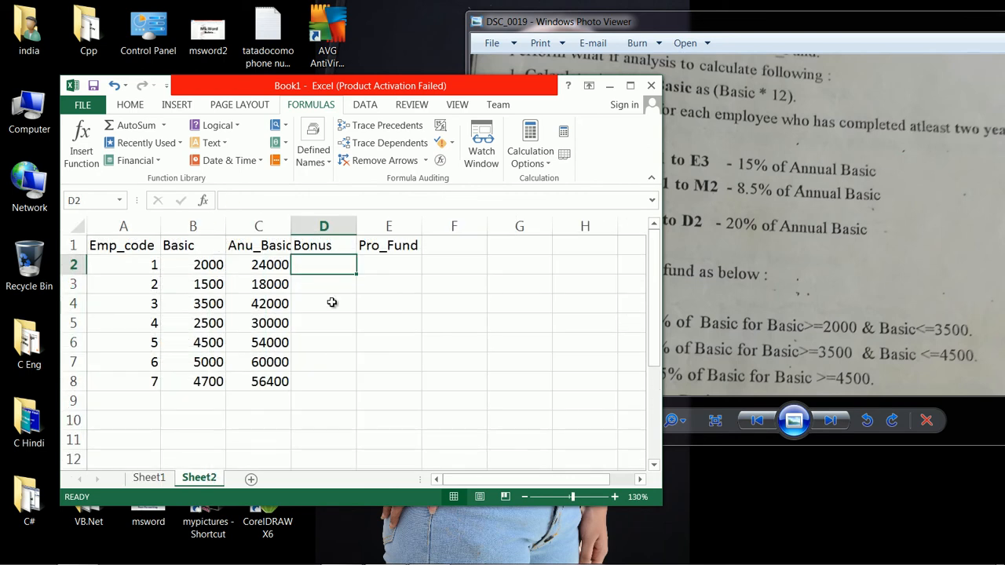
pyautogui.write('=')
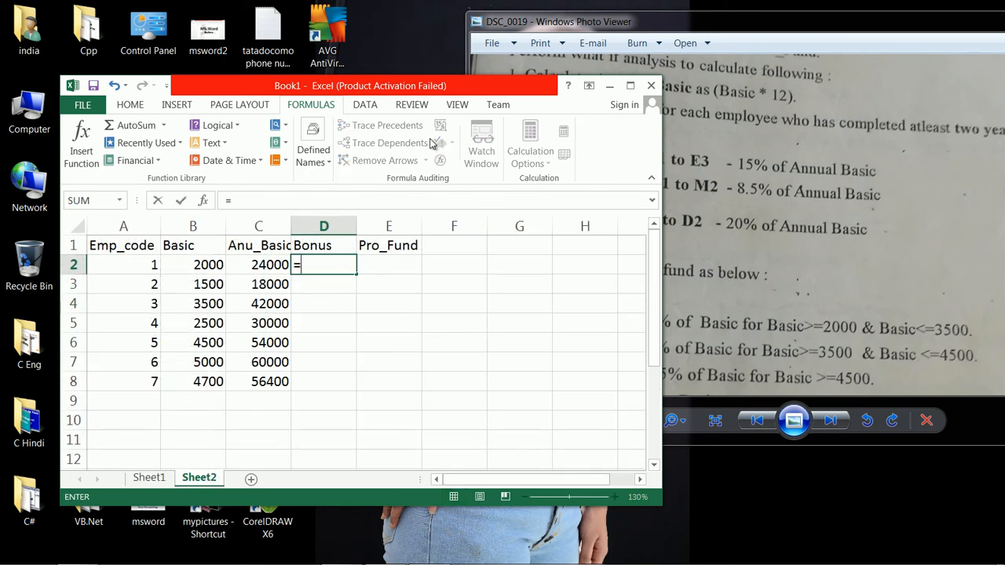
pyautogui.click(720, 161)
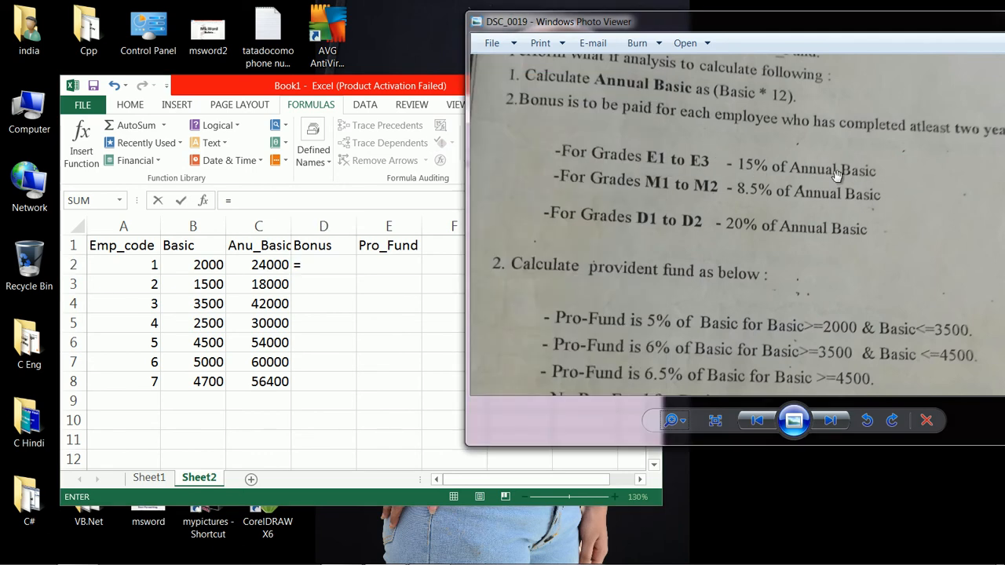
pyautogui.click(318, 268)
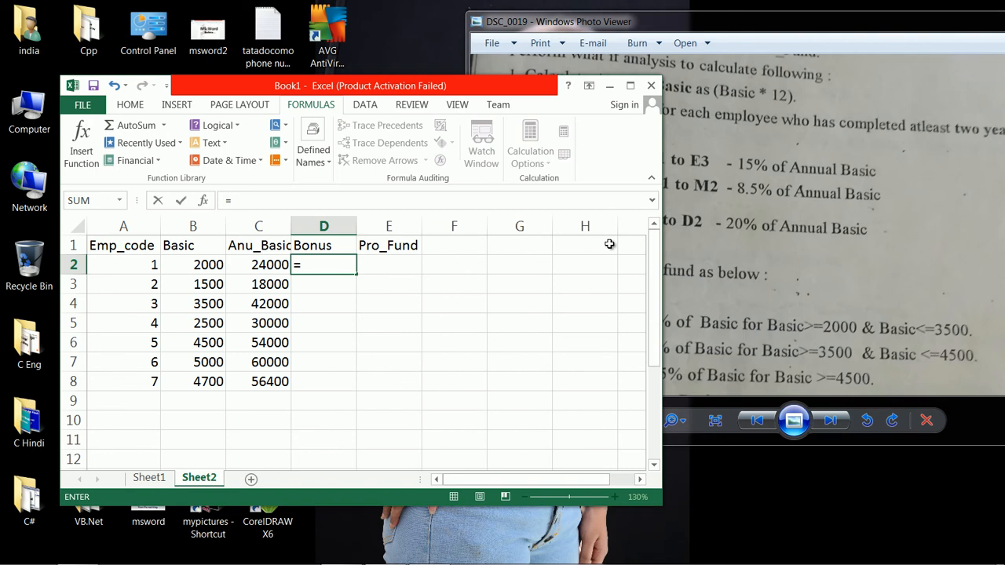
pyautogui.write('if(')
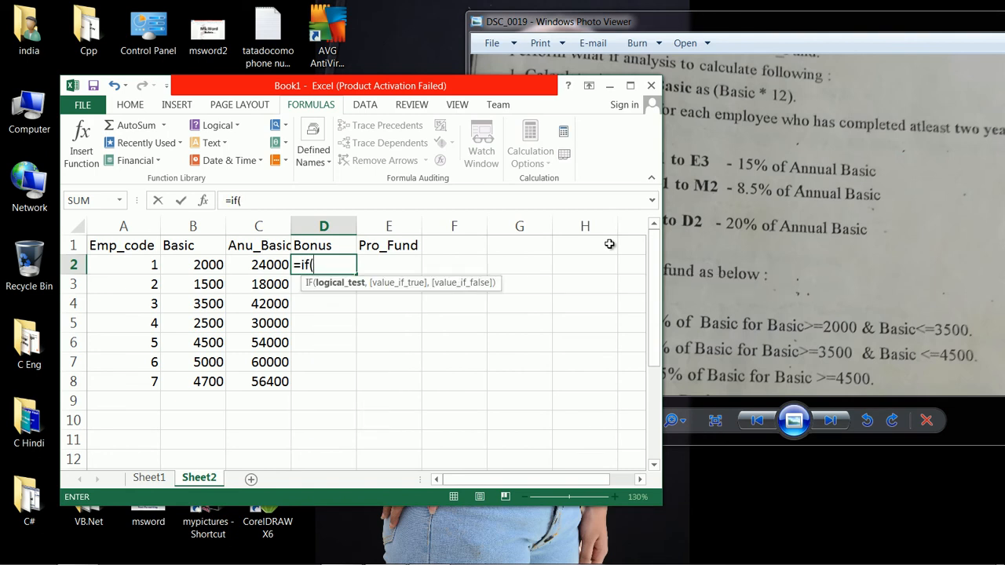
pyautogui.write('and')
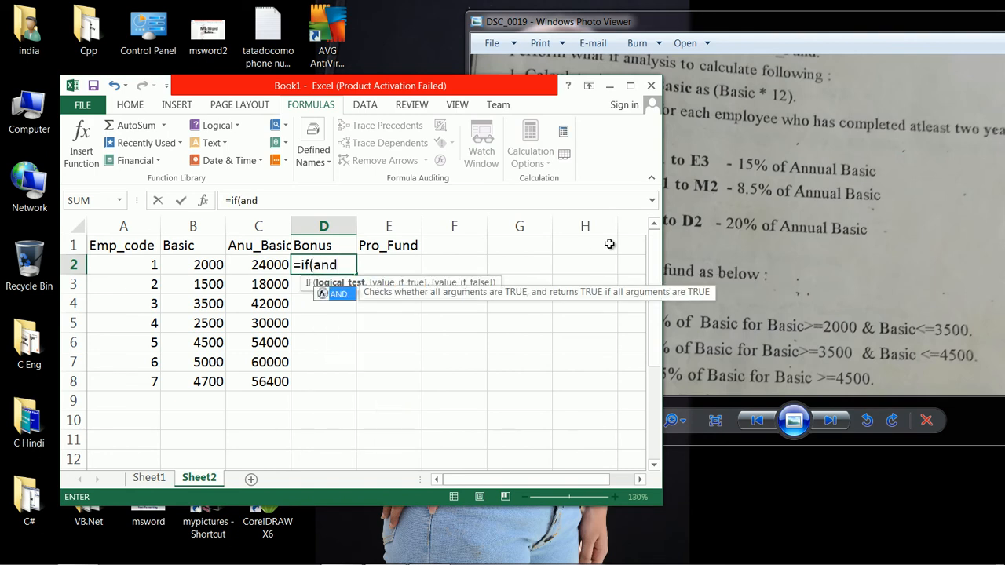
pyautogui.write('(gr')
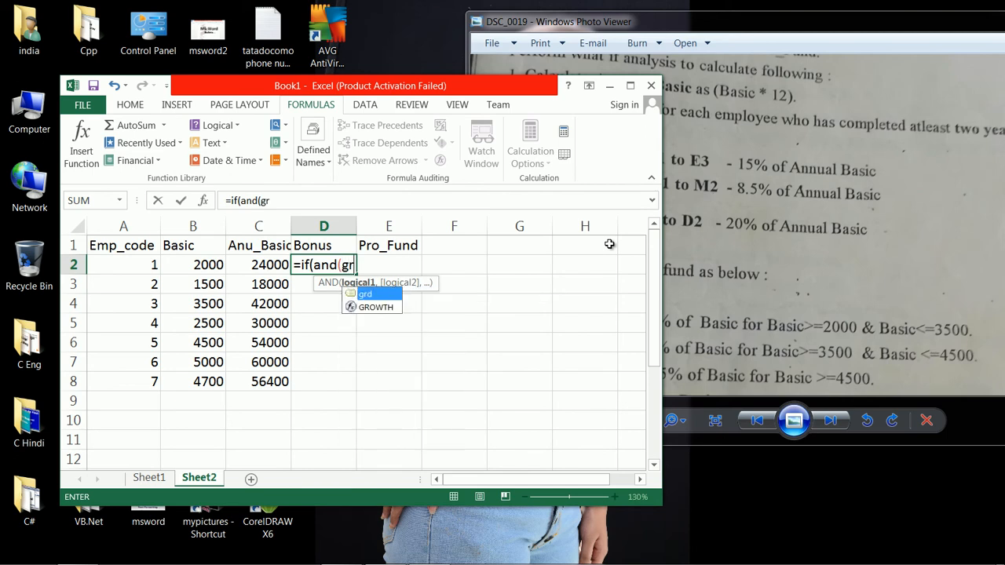
pyautogui.write('d>="')
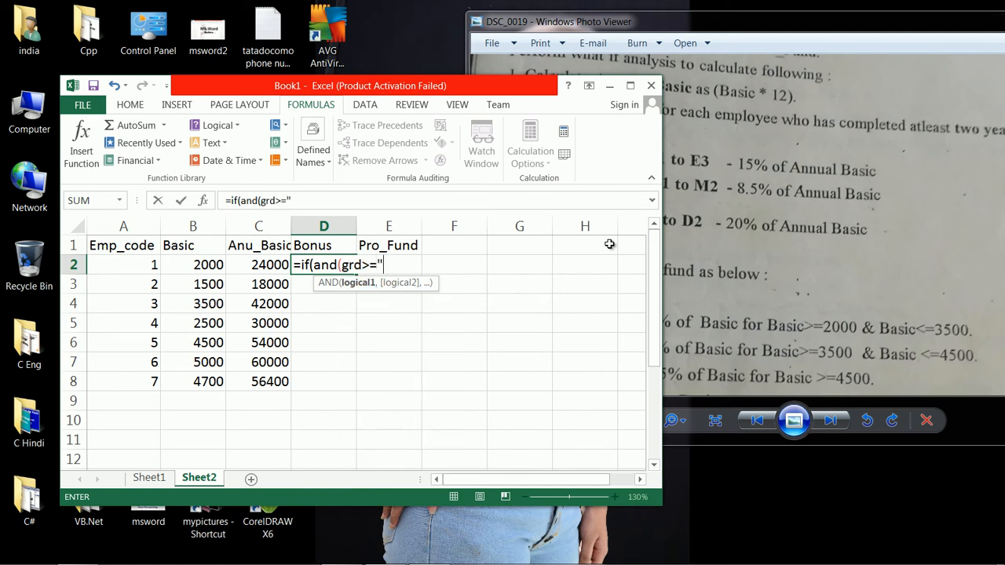
pyautogui.write('E1",grd')
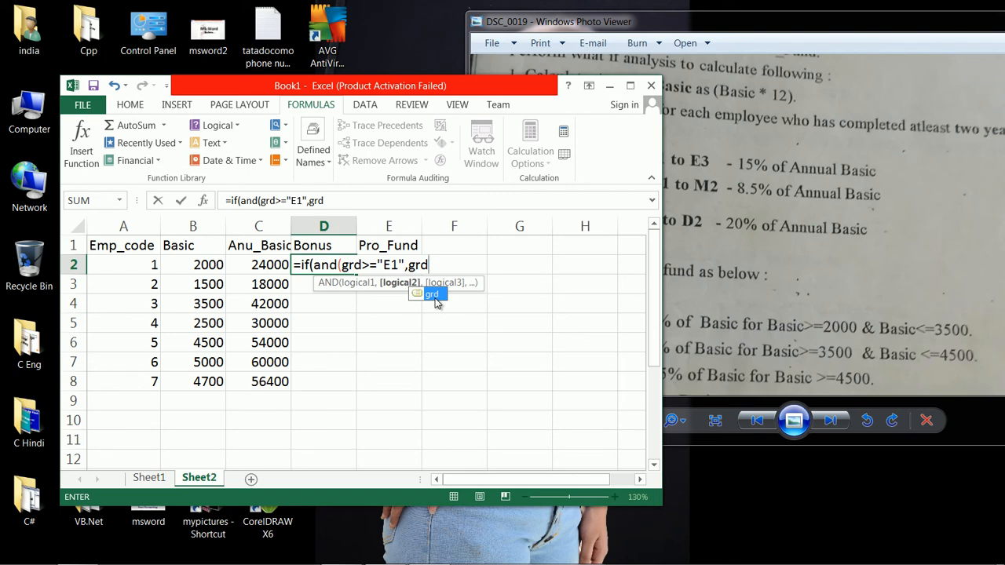
pyautogui.write('<')
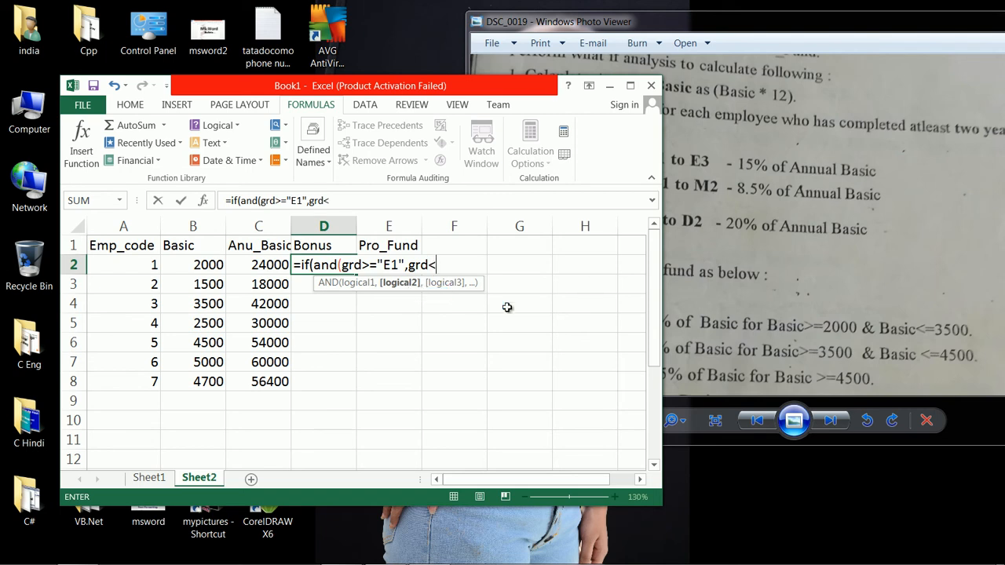
pyautogui.write('="E3"),')
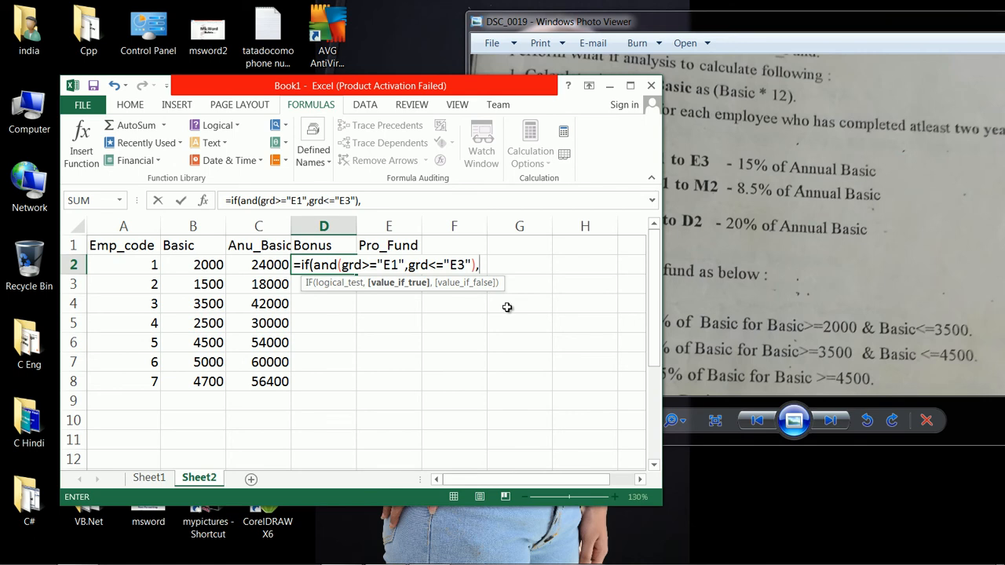
pyautogui.write('c2')
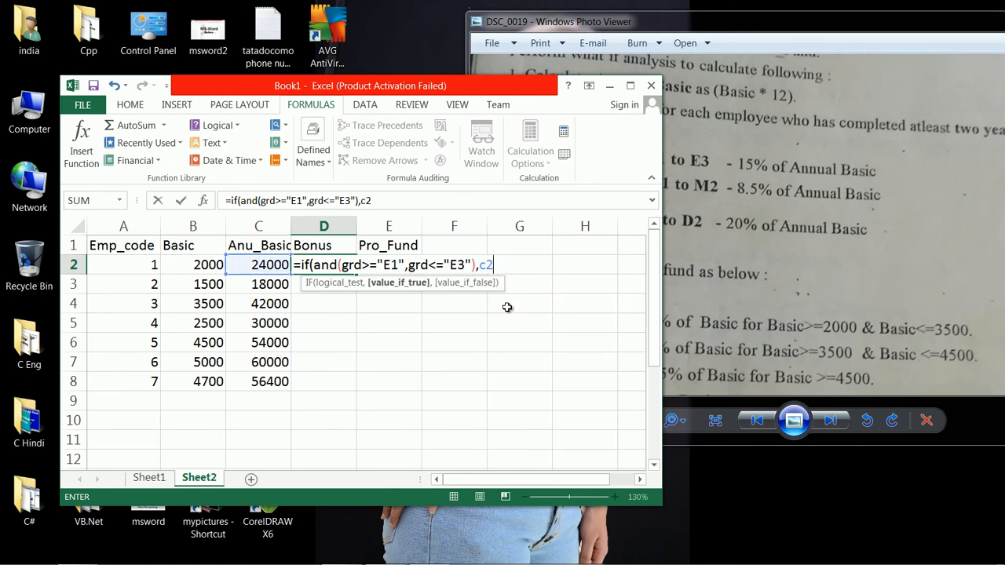
pyautogui.write('*15%,')
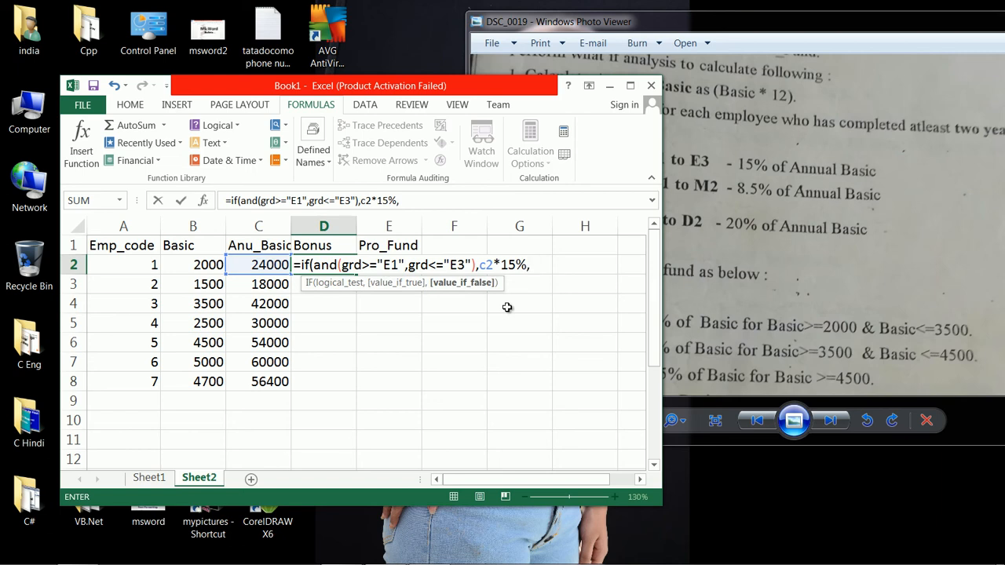
# Extend the D2 bonus formula with the M1 and M2 branch: if(and(grd="M1",grd="M2"),c2*8.5%,.
pyautogui.write('if(and(')
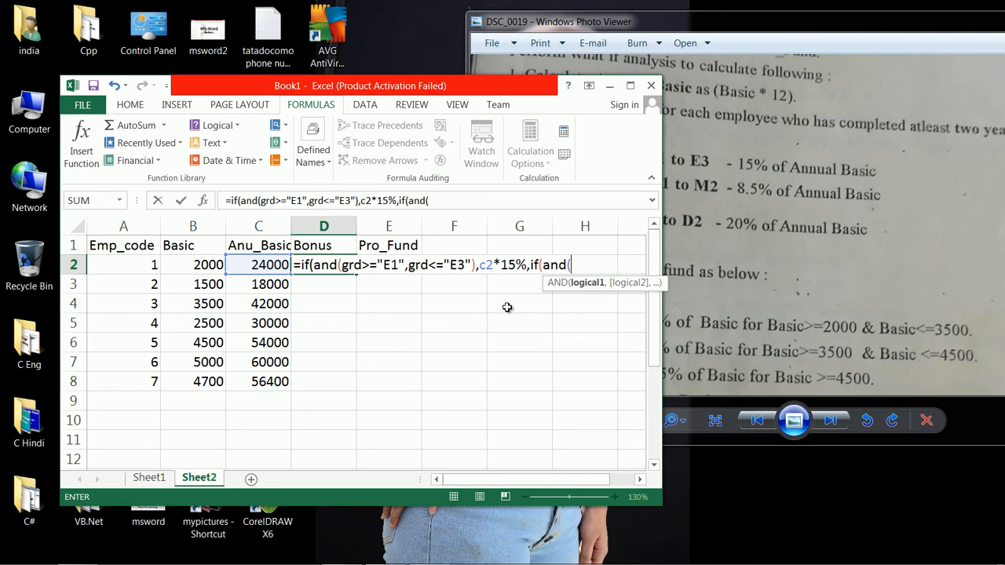
pyautogui.write('gr')
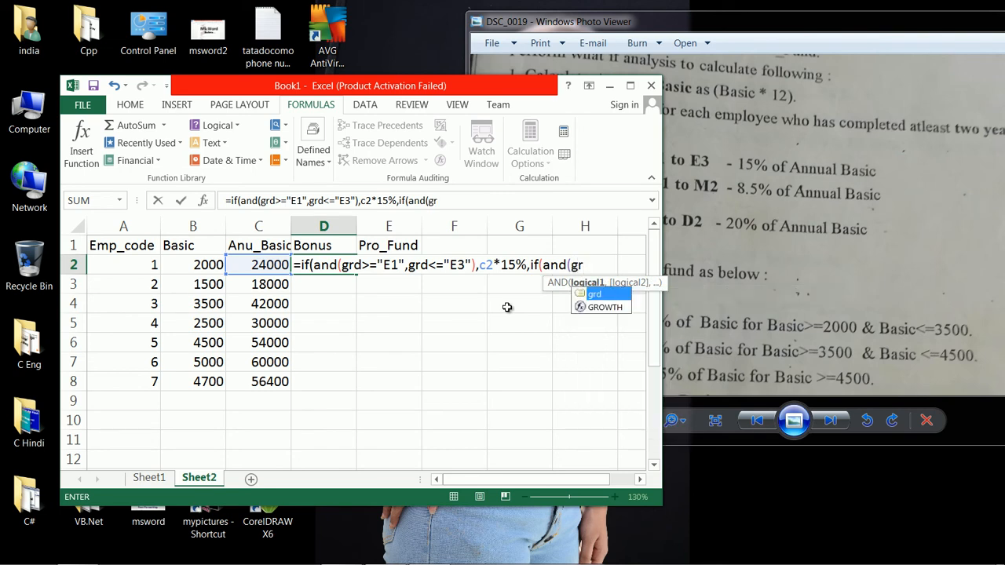
pyautogui.write('d="M1')
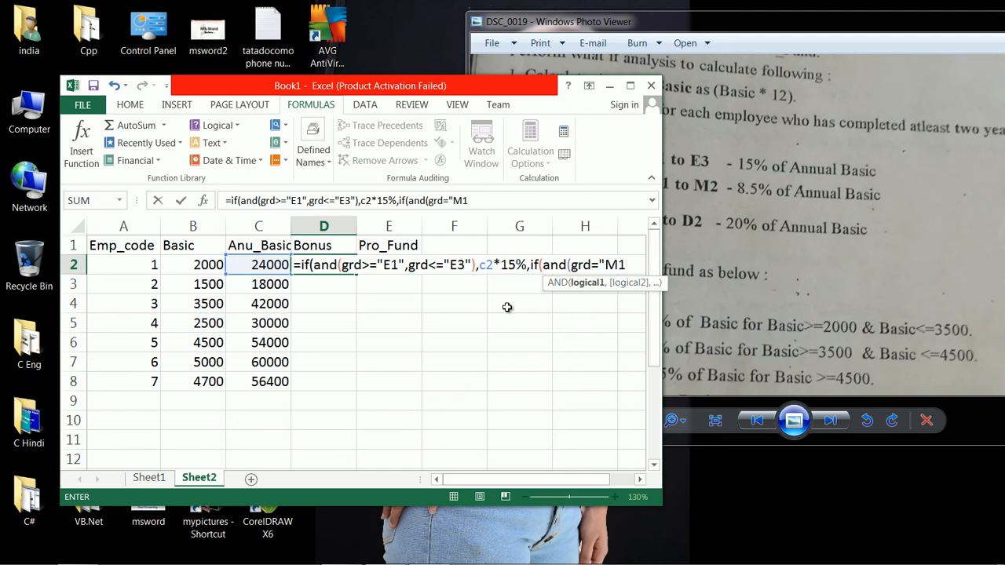
pyautogui.write('",grd')
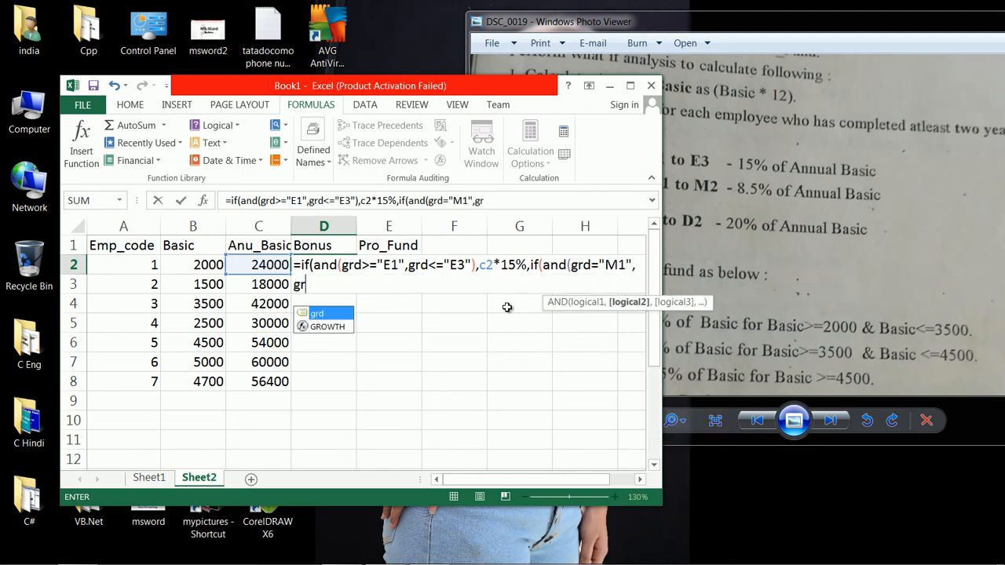
pyautogui.write('="M')
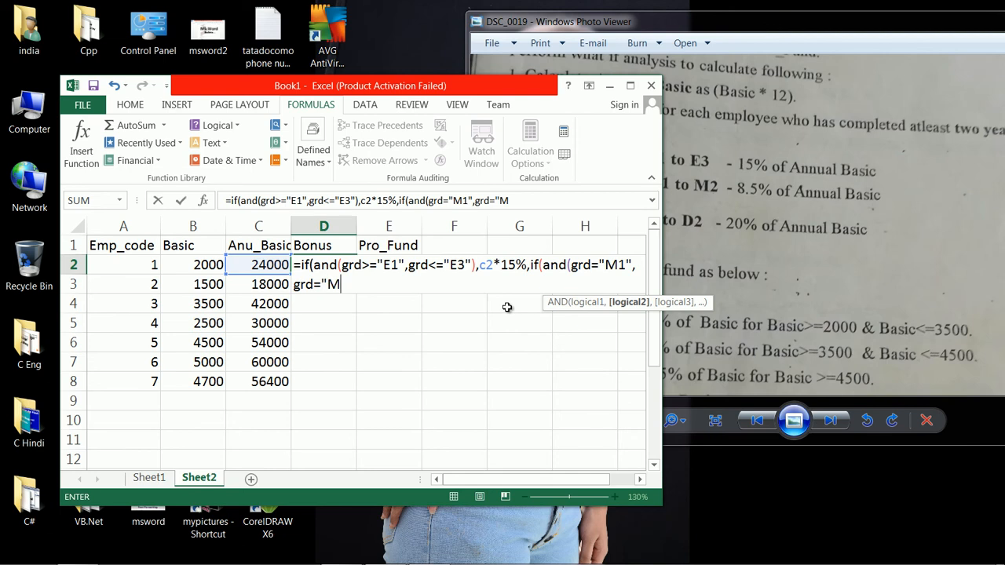
pyautogui.write('2')
pyautogui.write('"')
pyautogui.write('),')
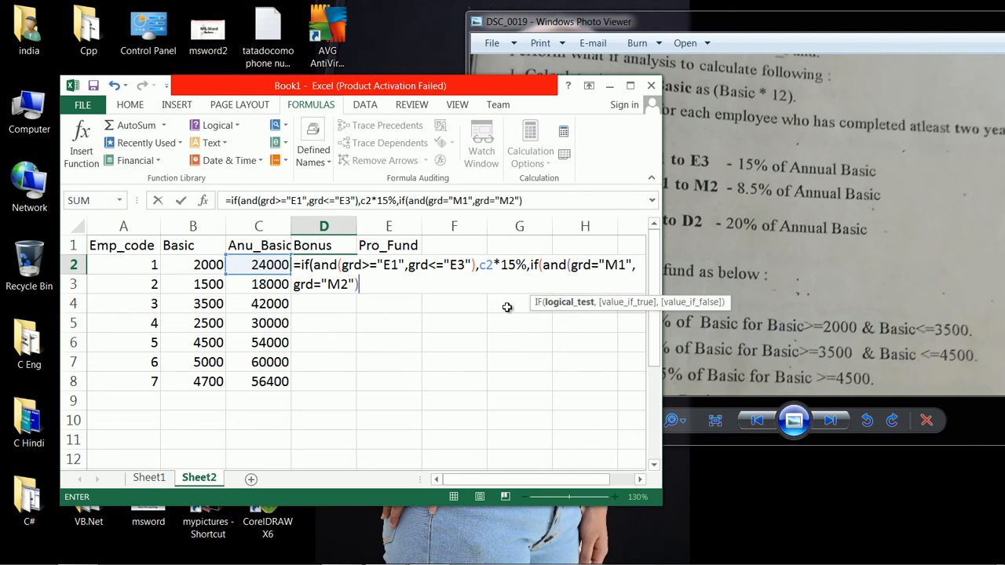
pyautogui.write('c')
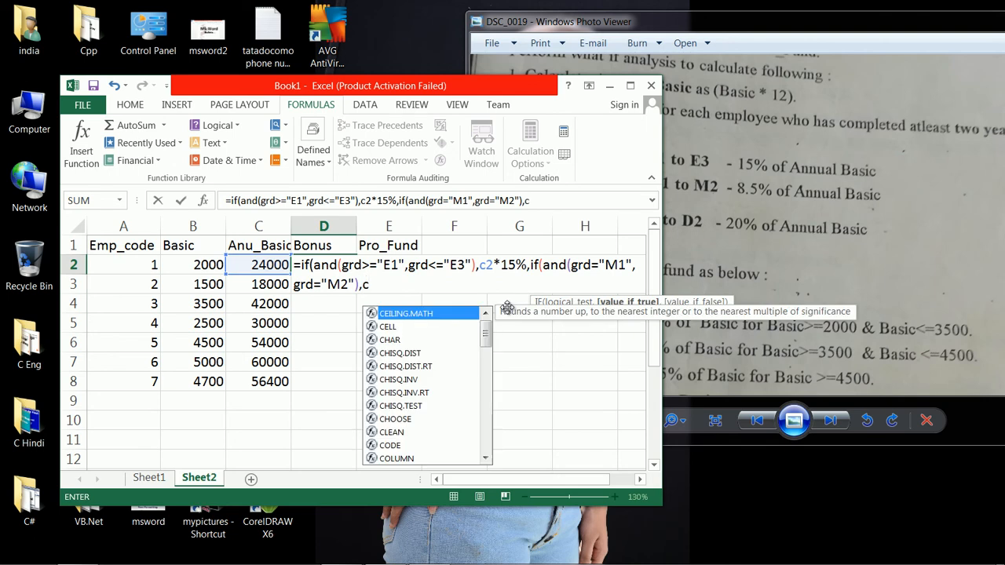
pyautogui.write('3')
pyautogui.press('BackSpace')
pyautogui.write('2')
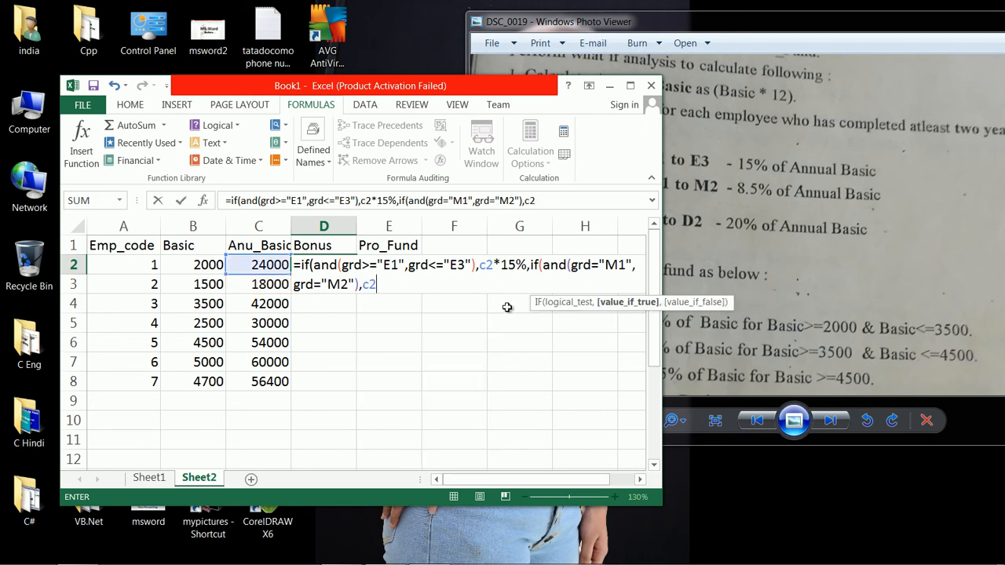
pyautogui.write('*8.5%,')
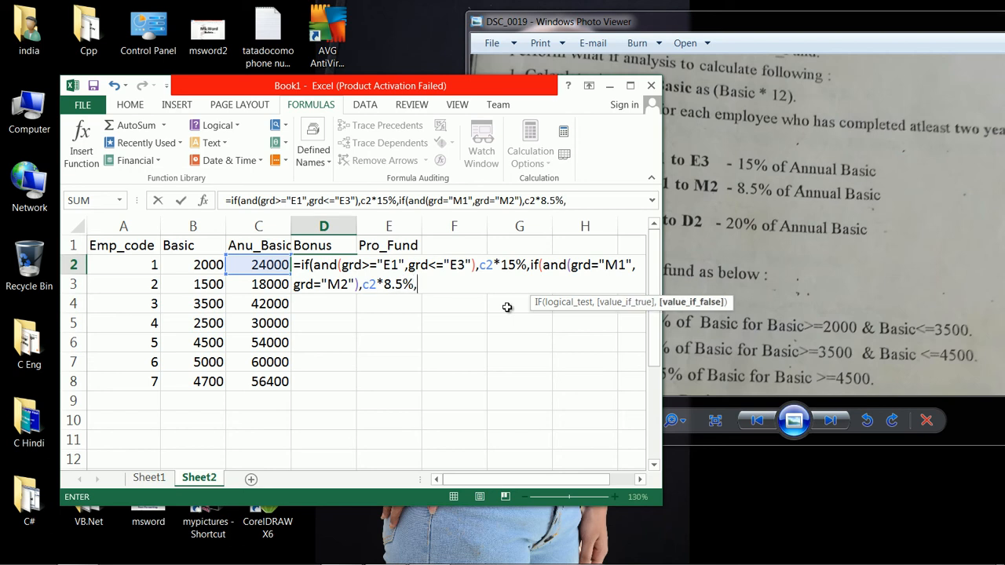
# Complete the D2 bonus formula with the D1 and D2 branch: if(and(grd="D1",grd="D2"),c2*20%))).
pyautogui.write('if(')
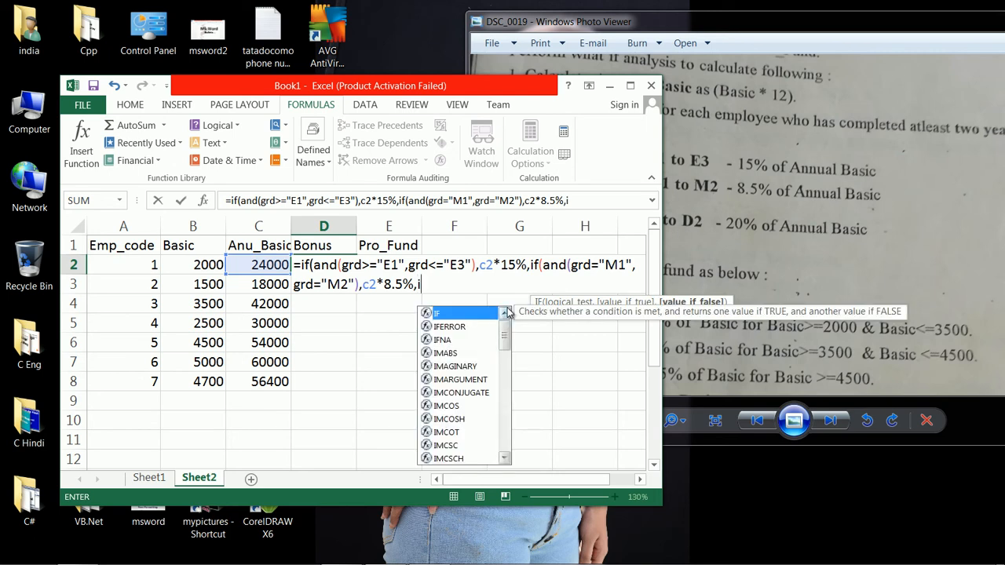
pyautogui.write('and(')
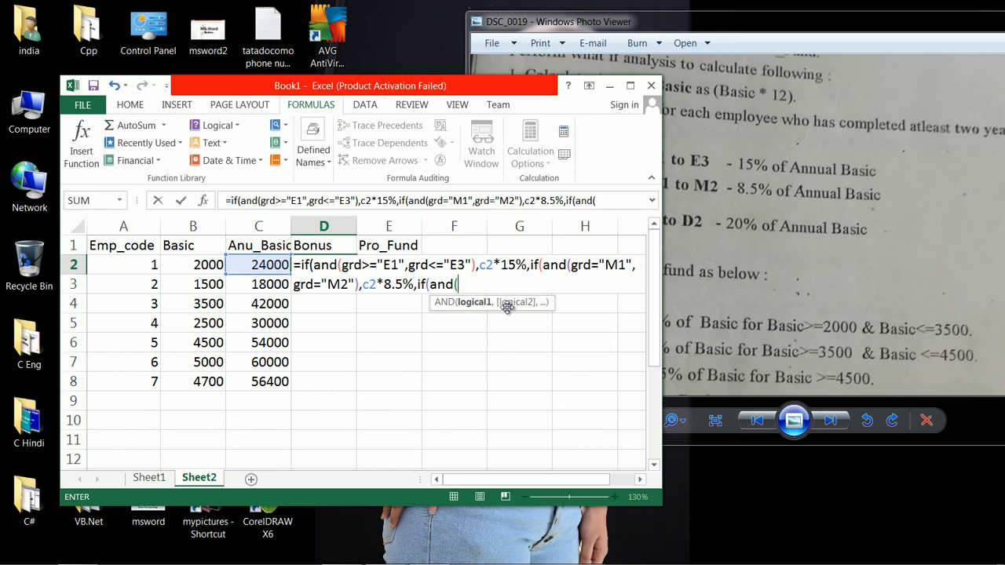
pyautogui.write('grd="D1')
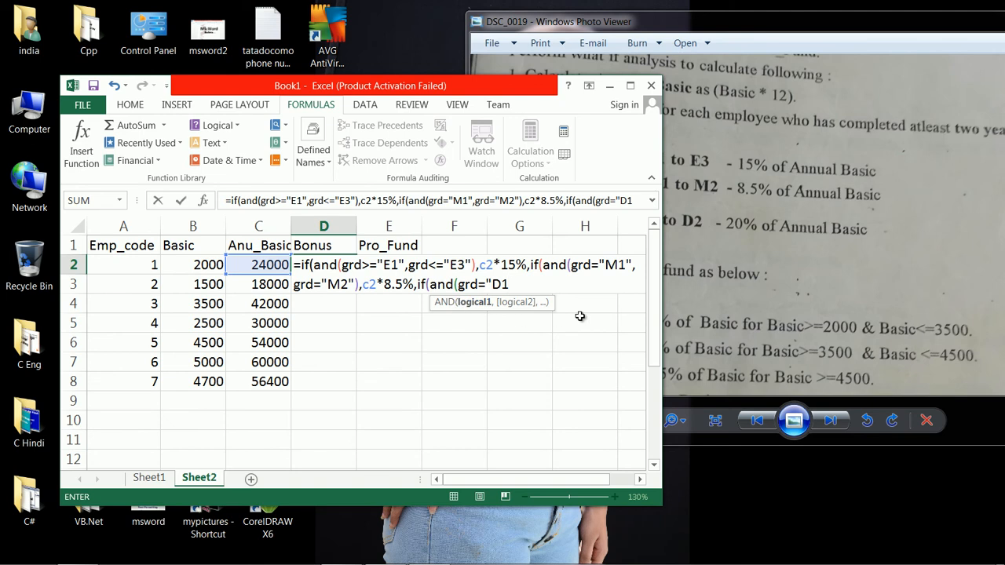
pyautogui.write('",')
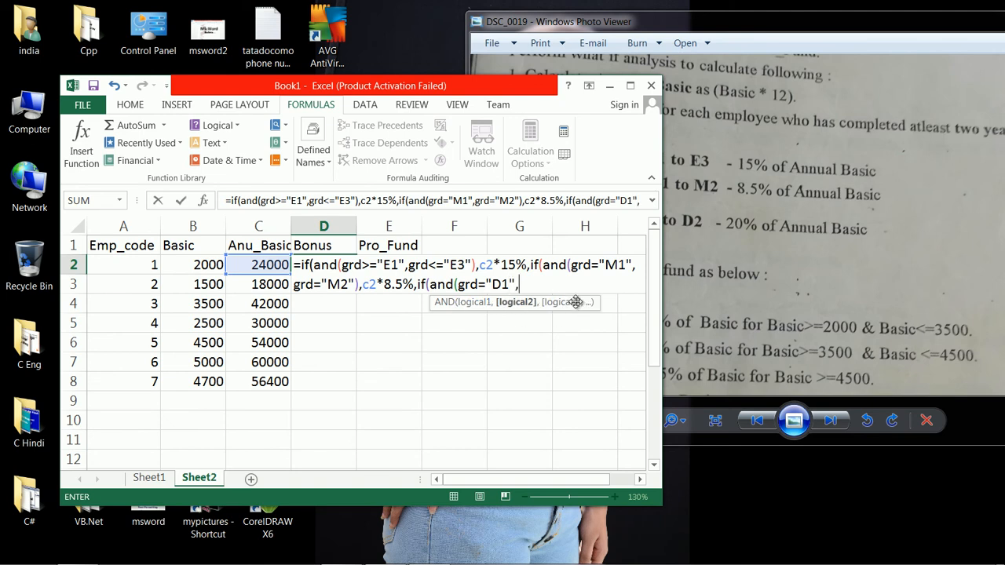
pyautogui.write('grd<')
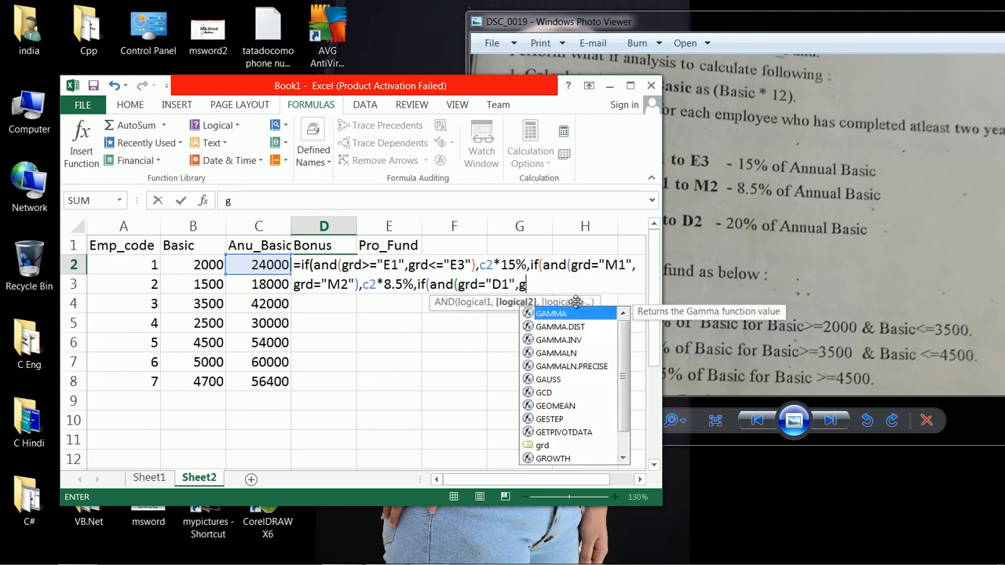
pyautogui.press('BackSpace')
pyautogui.write('="D2')
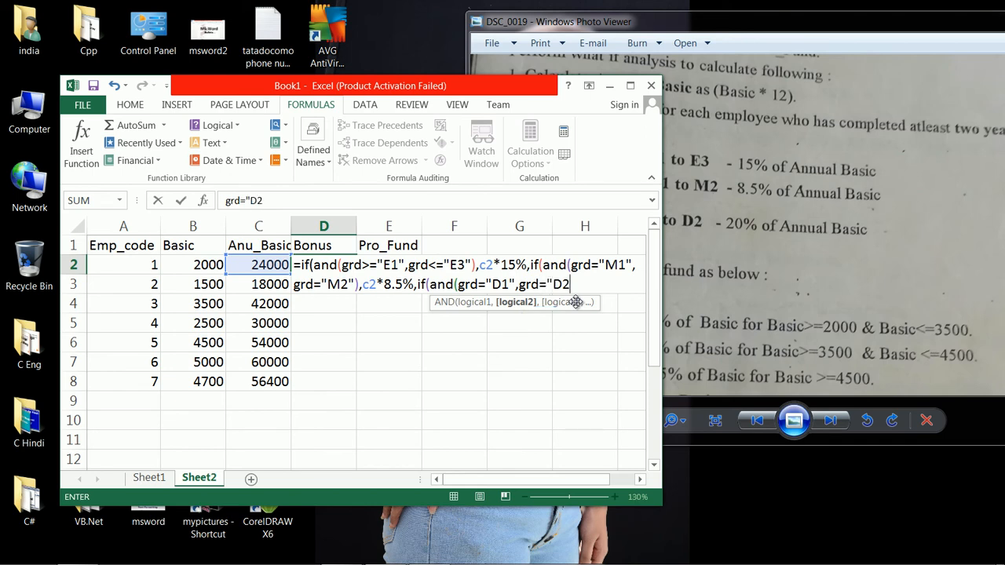
pyautogui.write('"),c')
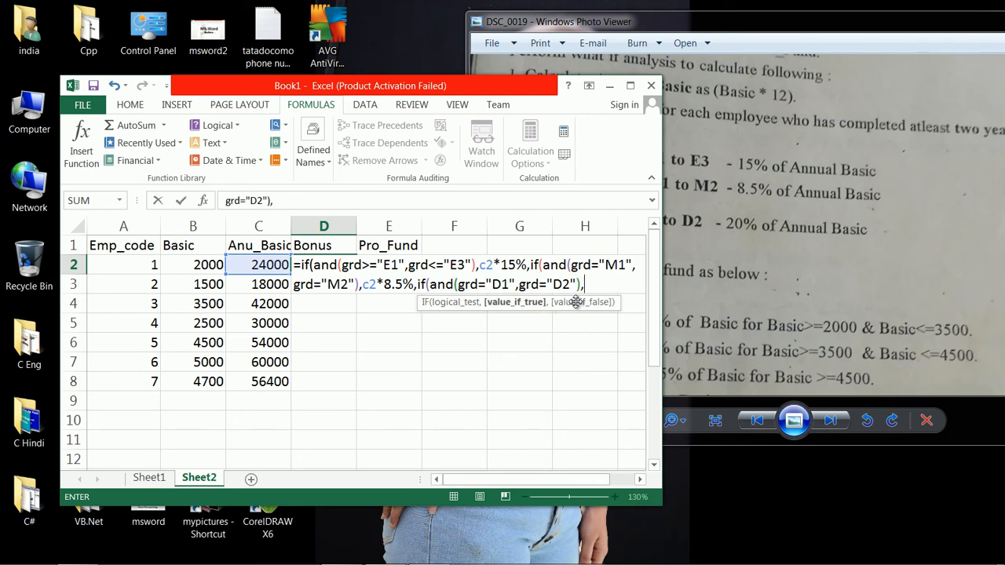
pyautogui.write('2*')
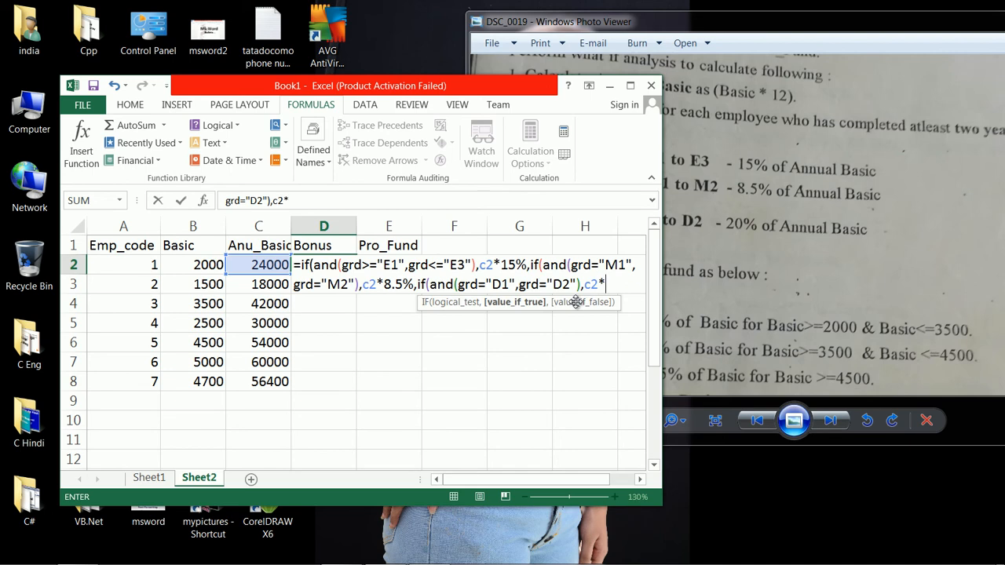
pyautogui.write('20%))')
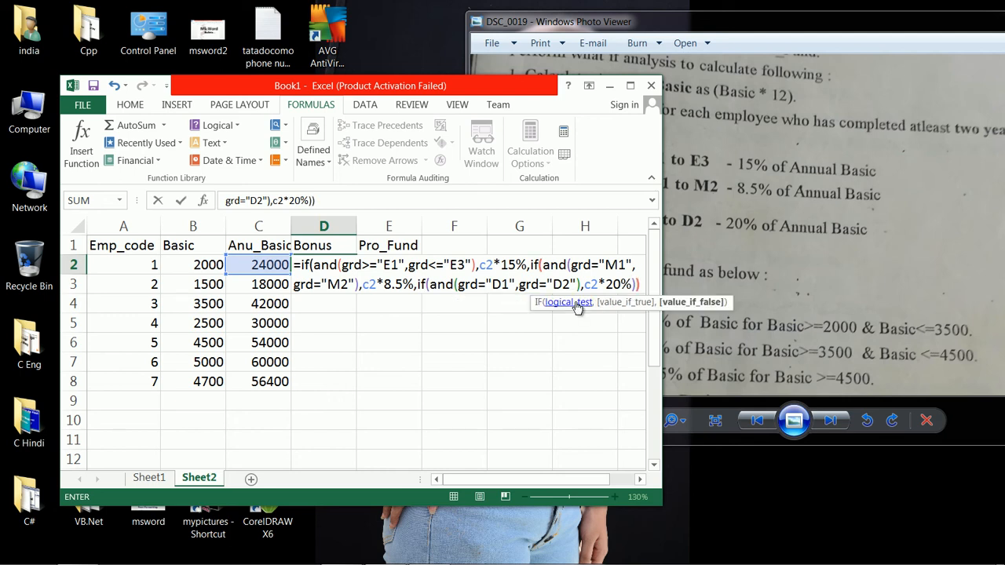
pyautogui.press('BackSpace')
pyautogui.press('BackSpace')
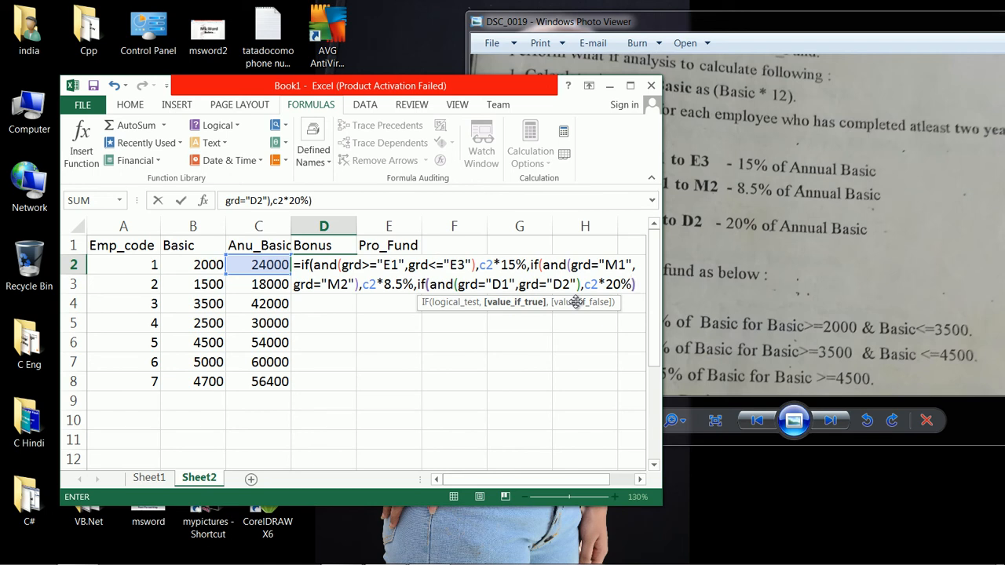
pyautogui.write('))')
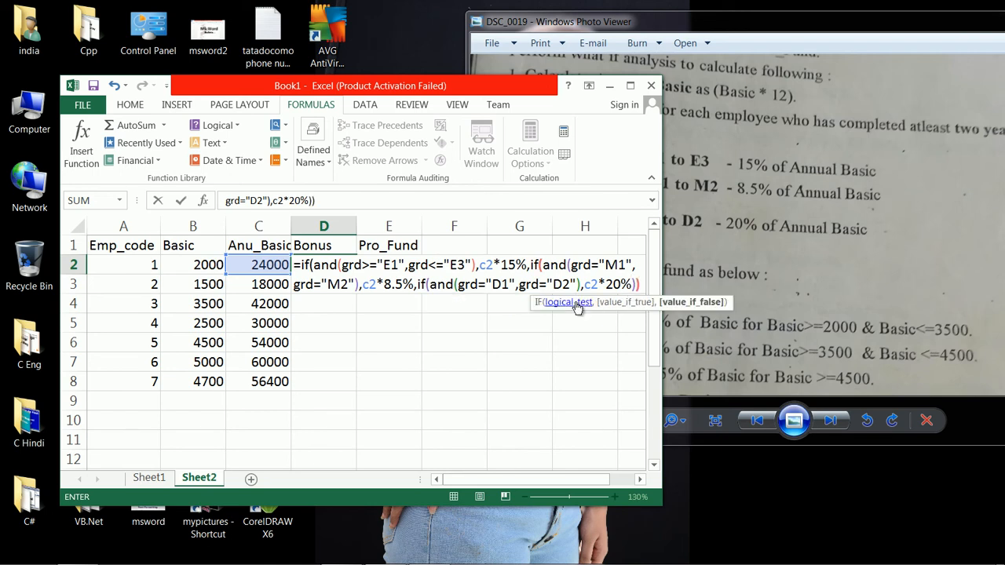
pyautogui.press('Return')
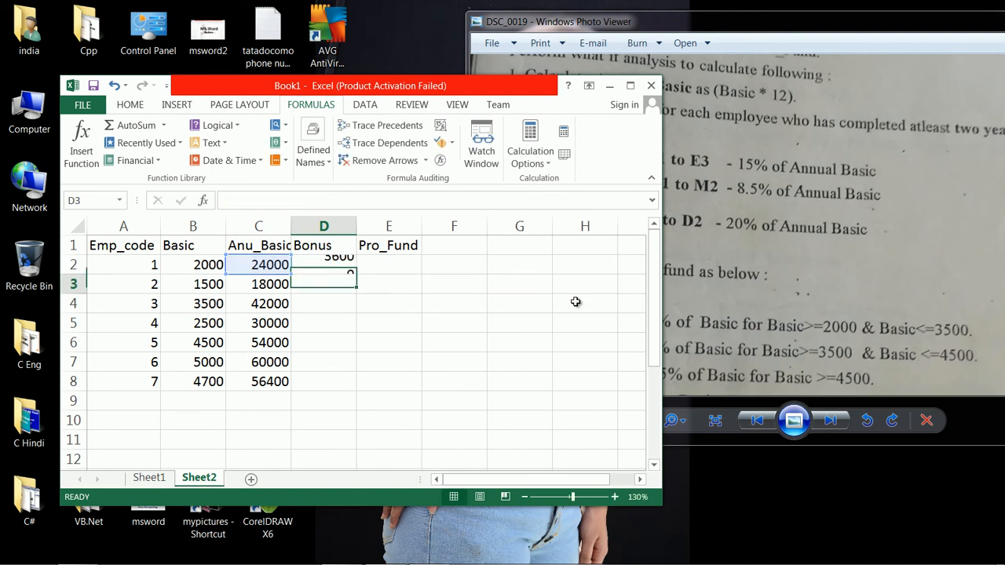
# Fill the D2 bonus formula down to D8 and compare the Bonus results with the grades on Sheet1.
pyautogui.click(346, 268)
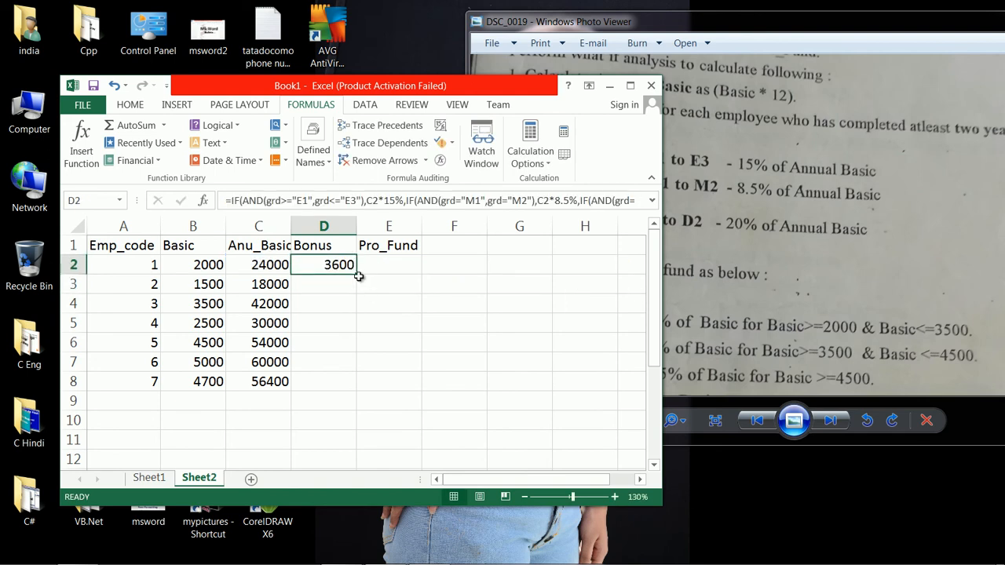
pyautogui.moveTo(358, 277); pyautogui.dragTo(359, 392)
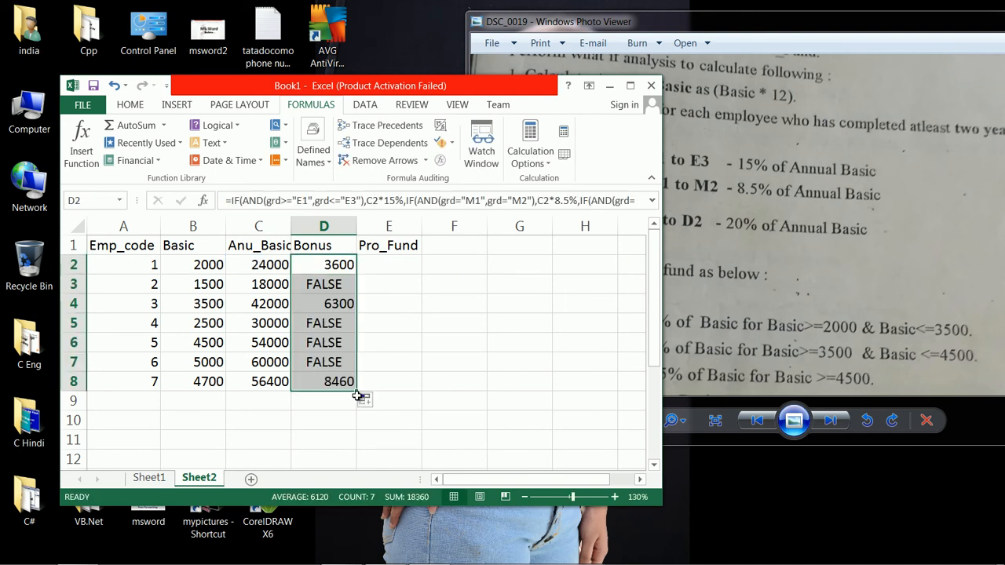
pyautogui.click(320, 286)
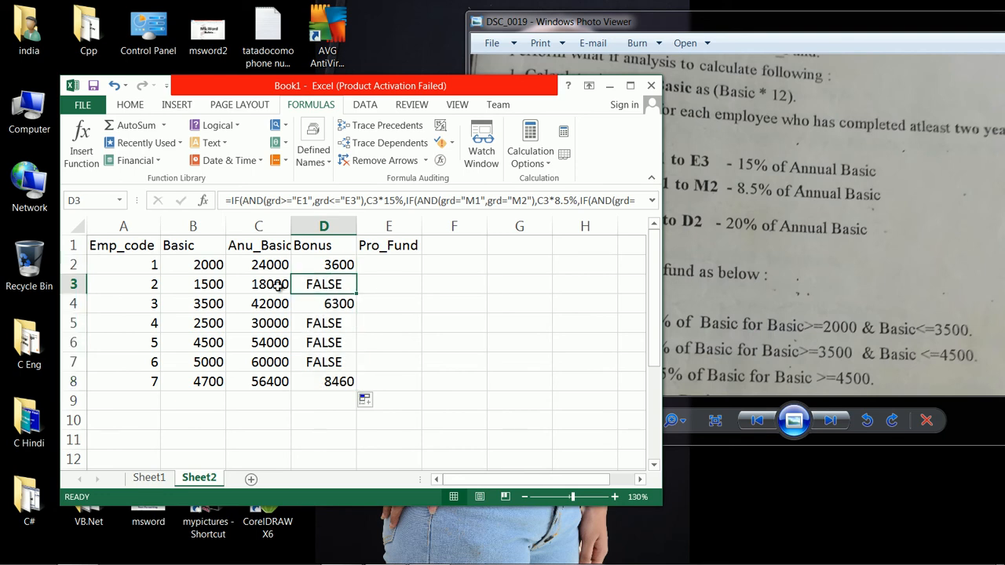
pyautogui.click(151, 480)
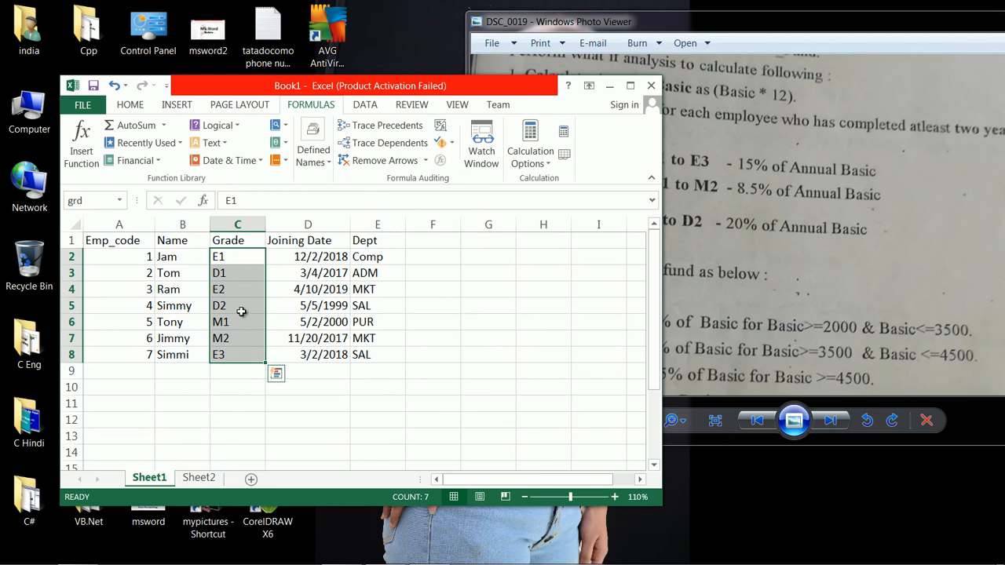
pyautogui.click(199, 479)
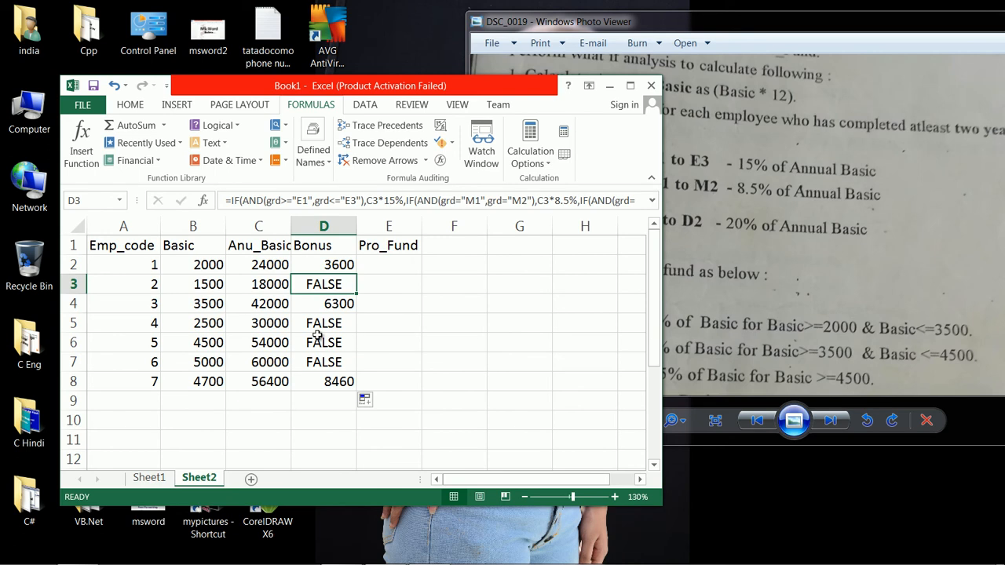
pyautogui.click(149, 478)
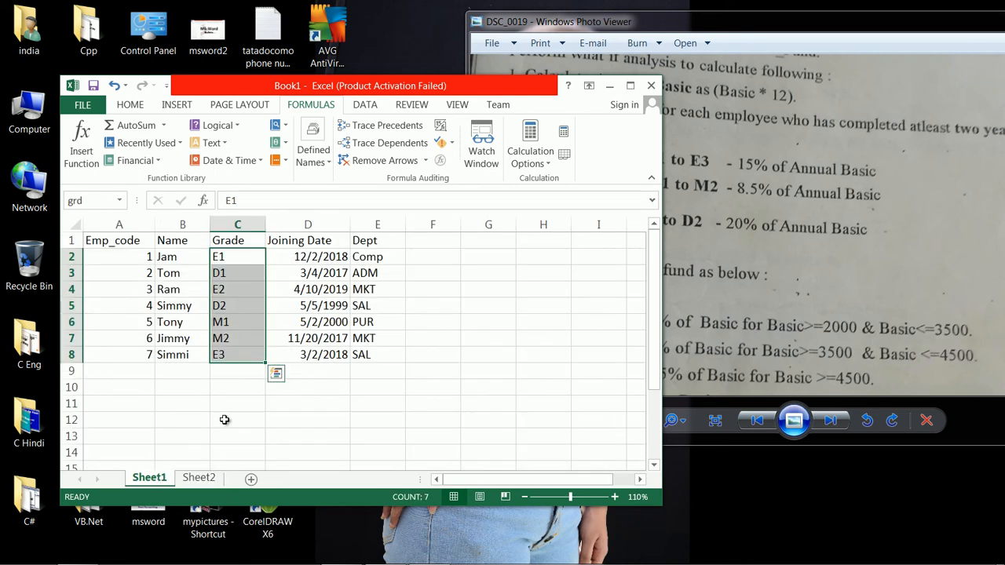
pyautogui.click(199, 479)
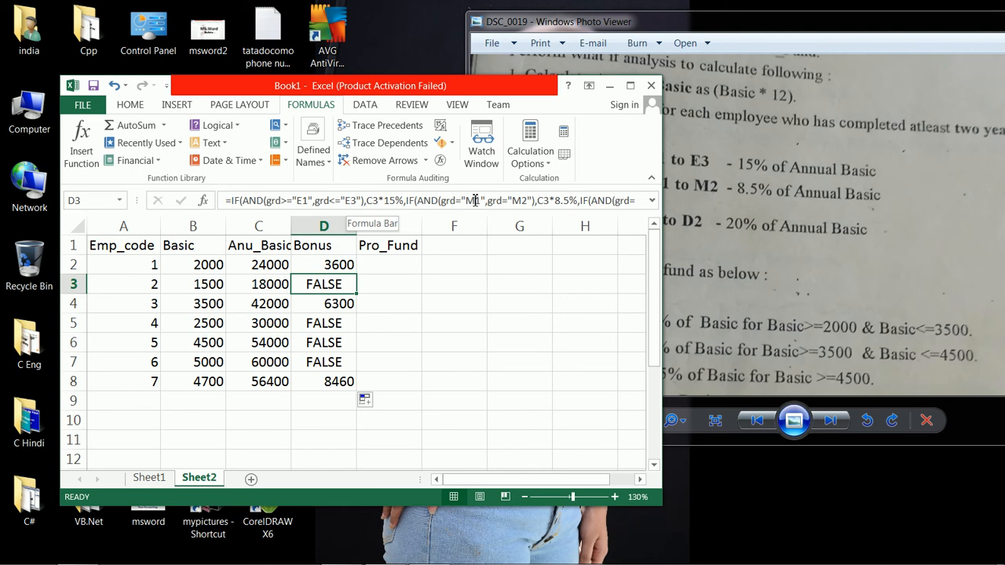
# Replace AND with OR in the M1/M2 and D1/D2 tests of the bonus formula in Sheet2 cell D3.
pyautogui.click(437, 201)
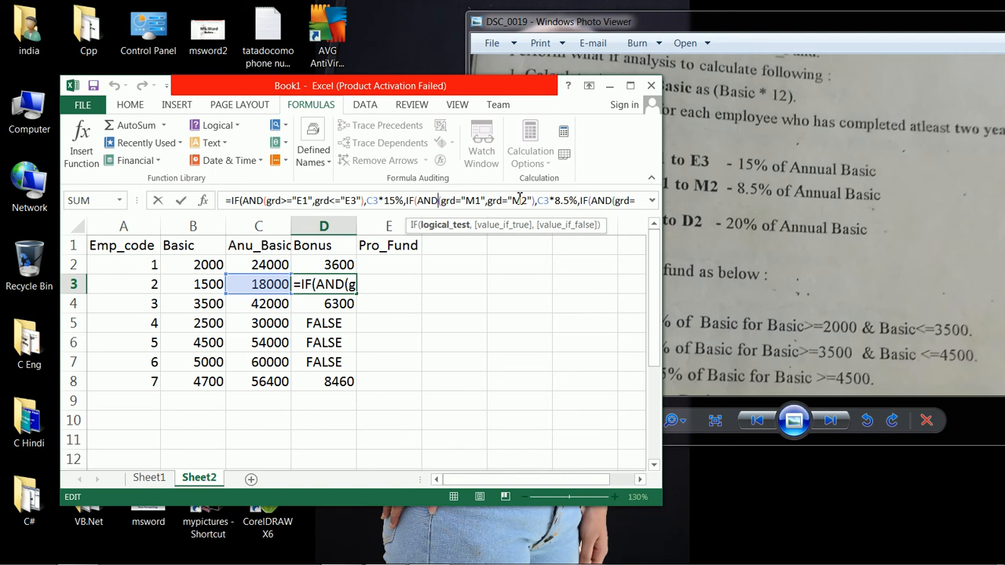
pyautogui.press('BackSpace')
pyautogui.press('BackSpace')
pyautogui.press('BackSpace')
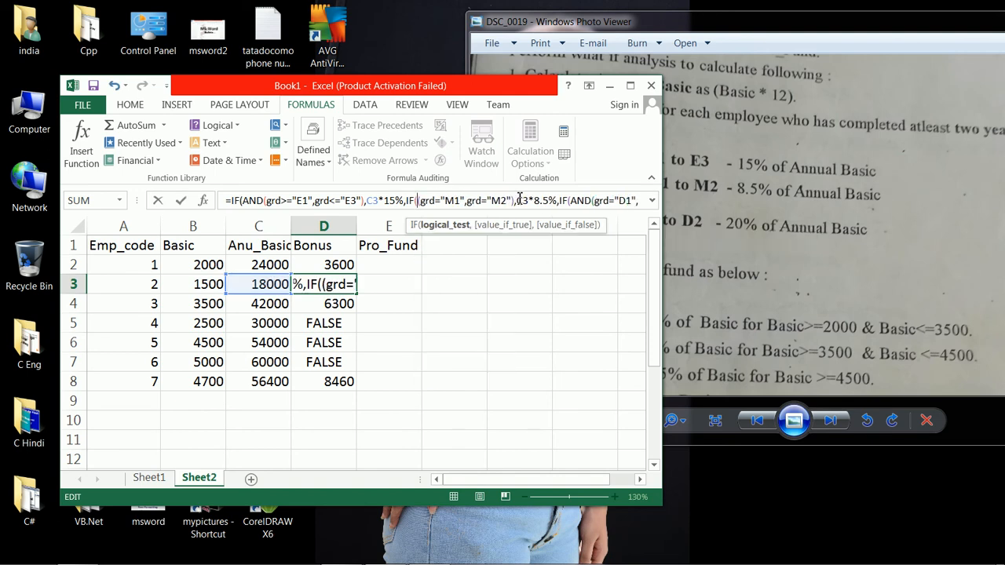
pyautogui.write('or')
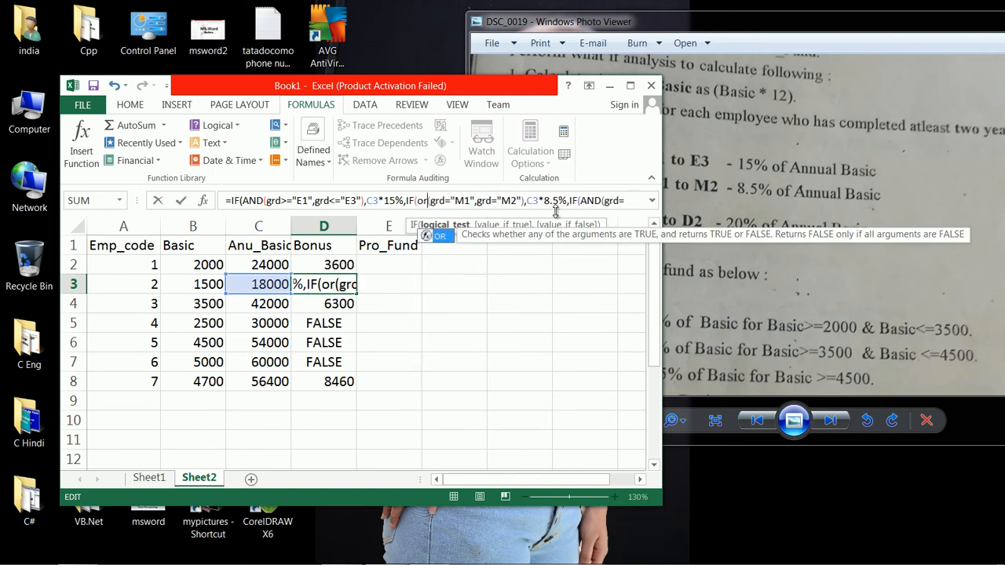
pyautogui.click(602, 201)
pyautogui.press('BackSpace')
pyautogui.press('BackSpace')
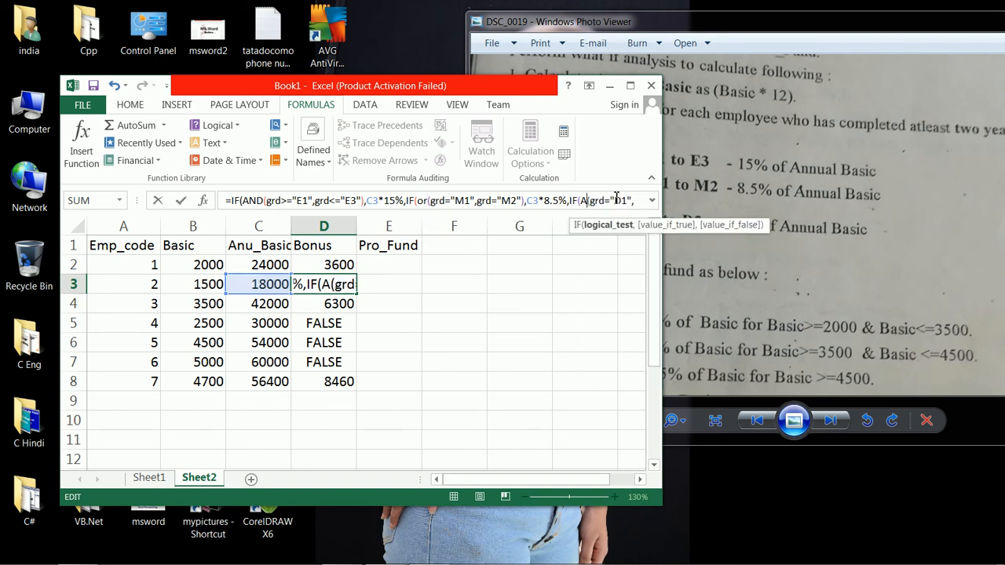
pyautogui.write('or')
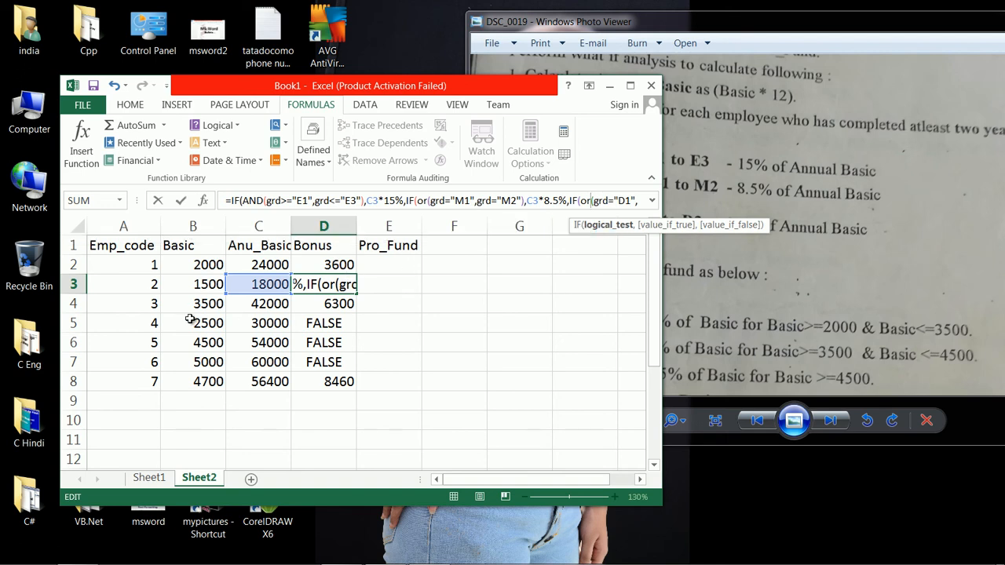
pyautogui.click(321, 263)
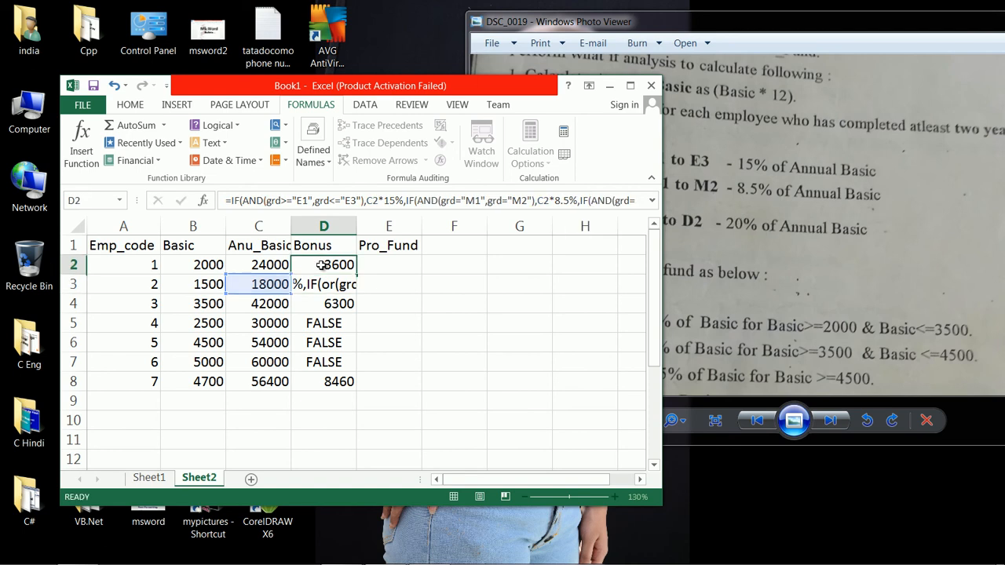
# Replace AND with OR in the M1/M2 and D1/D2 tests of D2's bonus formula and fill it down to D8.
pyautogui.doubleClick(321, 263)
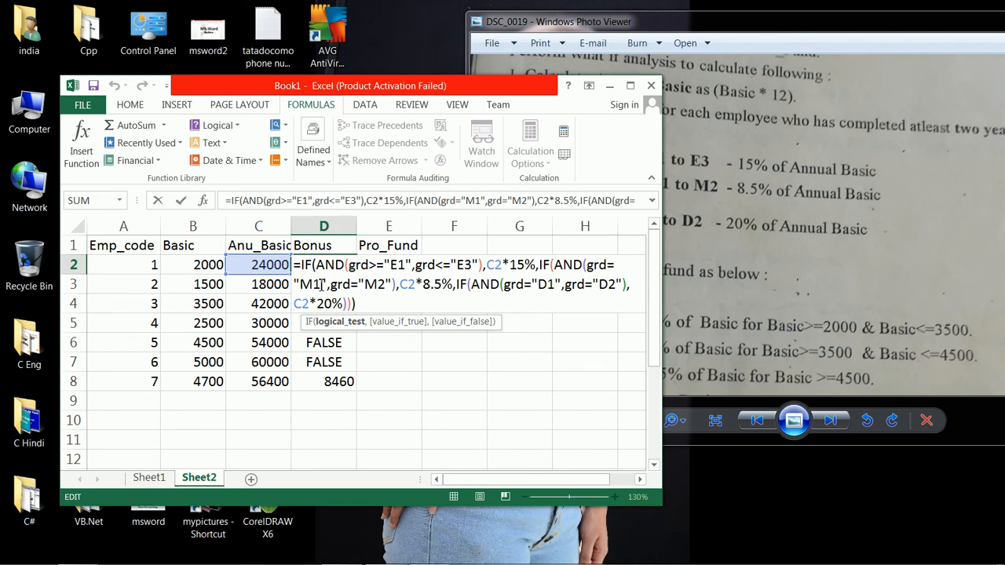
pyautogui.doubleClick(567, 264)
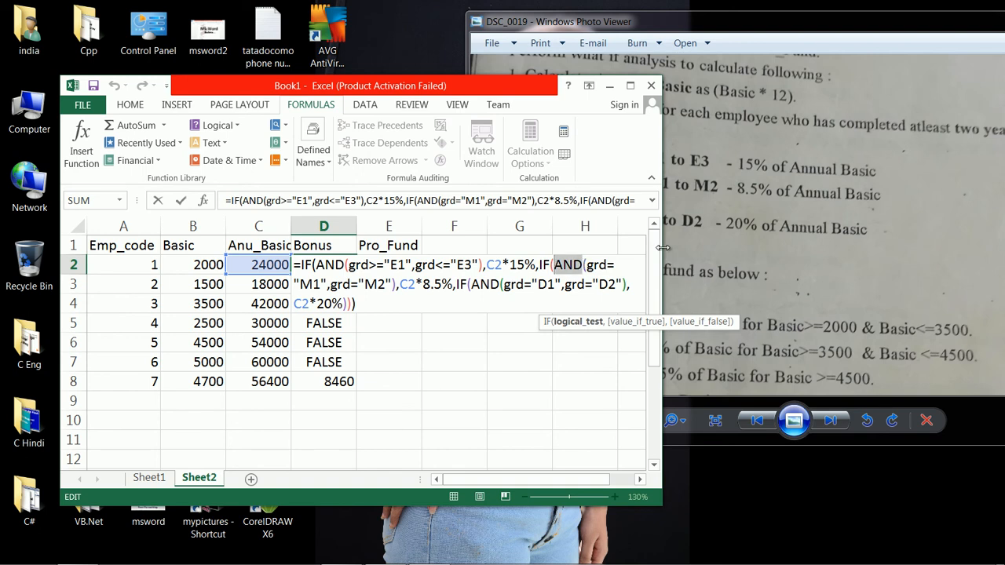
pyautogui.write('or')
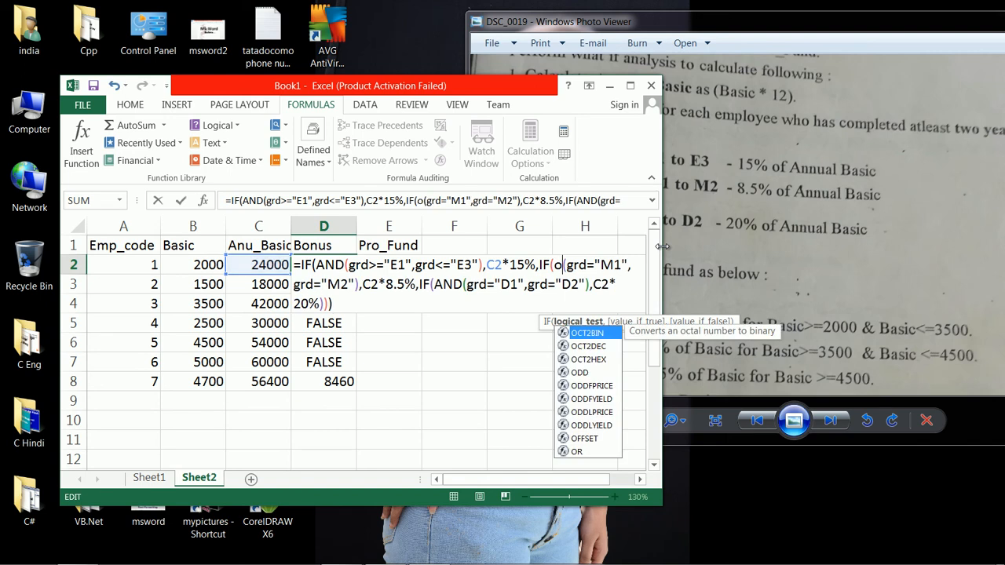
pyautogui.click(465, 284)
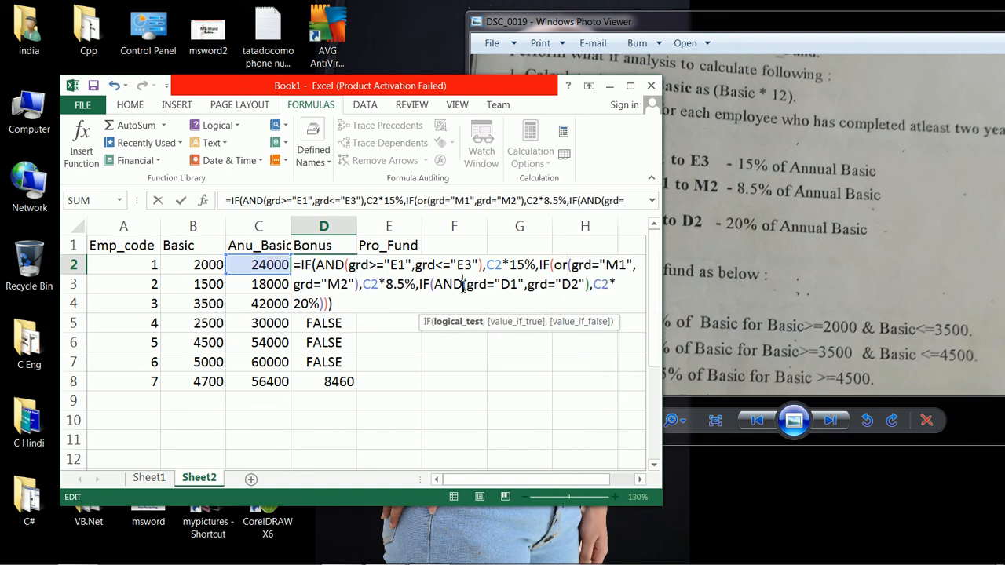
pyautogui.press('BackSpace')
pyautogui.press('BackSpace')
pyautogui.press('BackSpace')
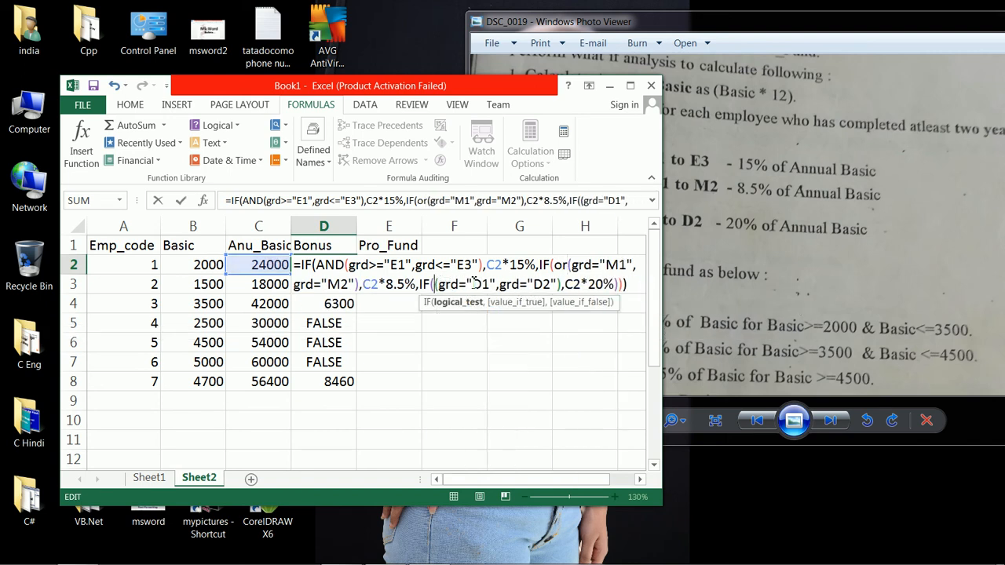
pyautogui.write('or')
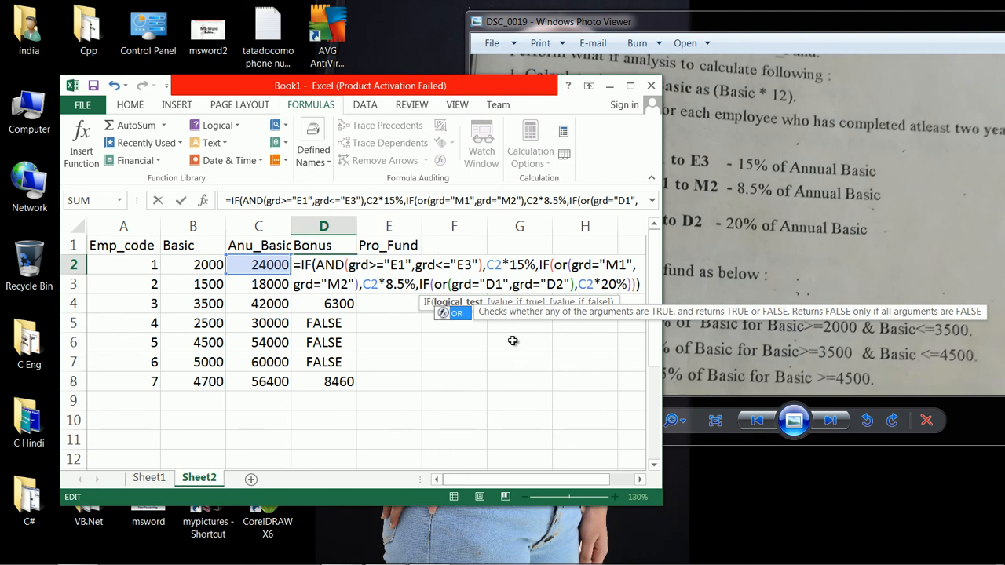
pyautogui.press('Return')
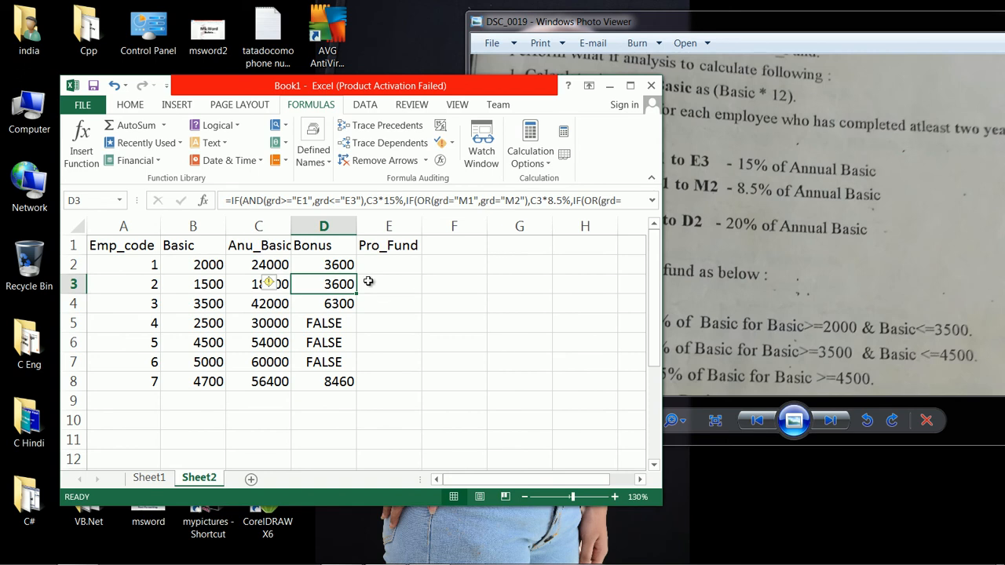
pyautogui.click(340, 267)
pyautogui.moveTo(356, 274); pyautogui.dragTo(377, 397)
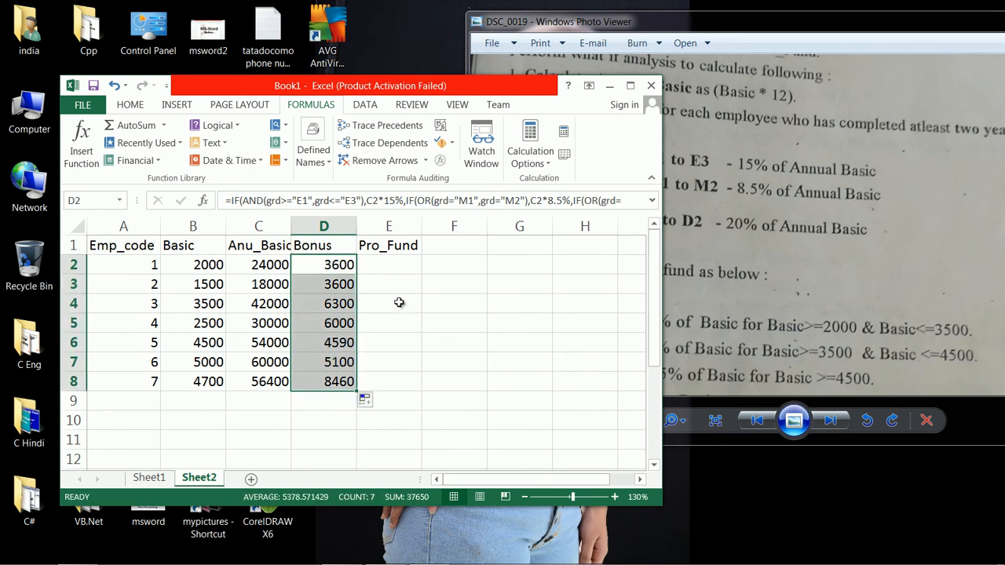
# Select the first employee's Pro_Fund cell E2 and review the provident fund rules in the assignment photo before returning to the workbook.
pyautogui.click(388, 265)
pyautogui.click(845, 287)
pyautogui.moveTo(805, 286); pyautogui.dragTo(784, 218)
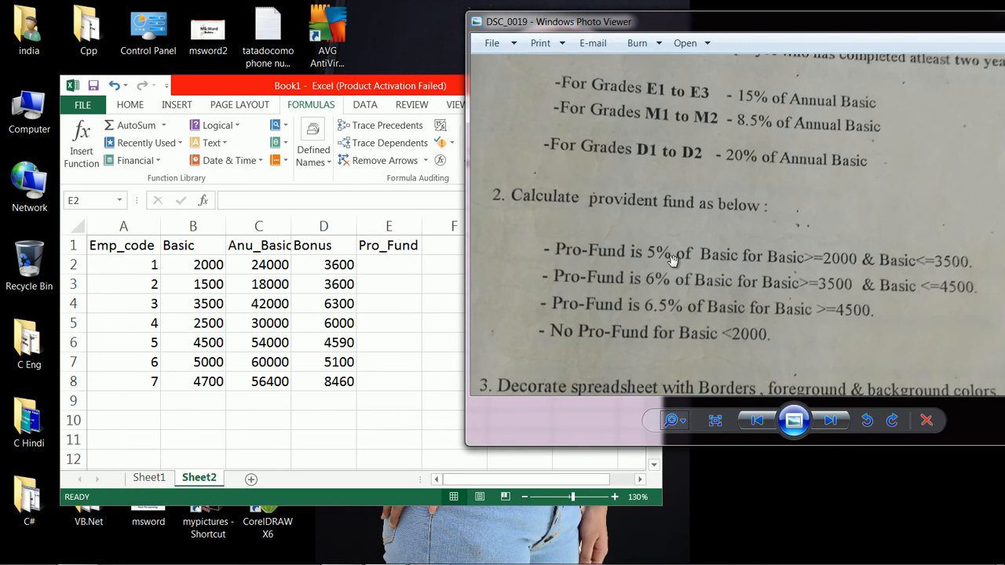
pyautogui.click(414, 85)
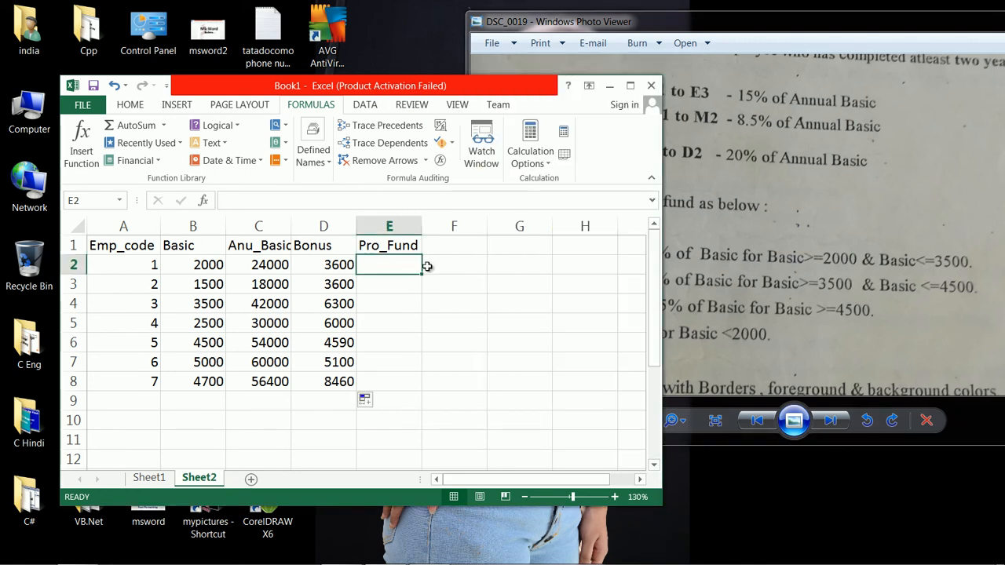
# Start the Pro_Fund formula in E2 with =if(and(d2>=2000,d2<=3500),d2*5%, using the assignment photo's first provident fund rule.
pyautogui.write('=if')
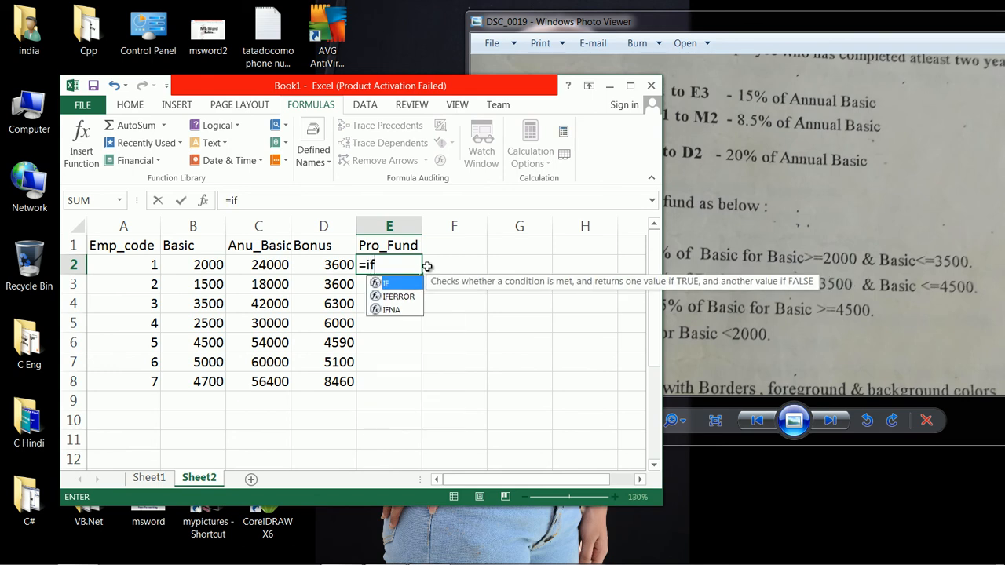
pyautogui.write('(and')
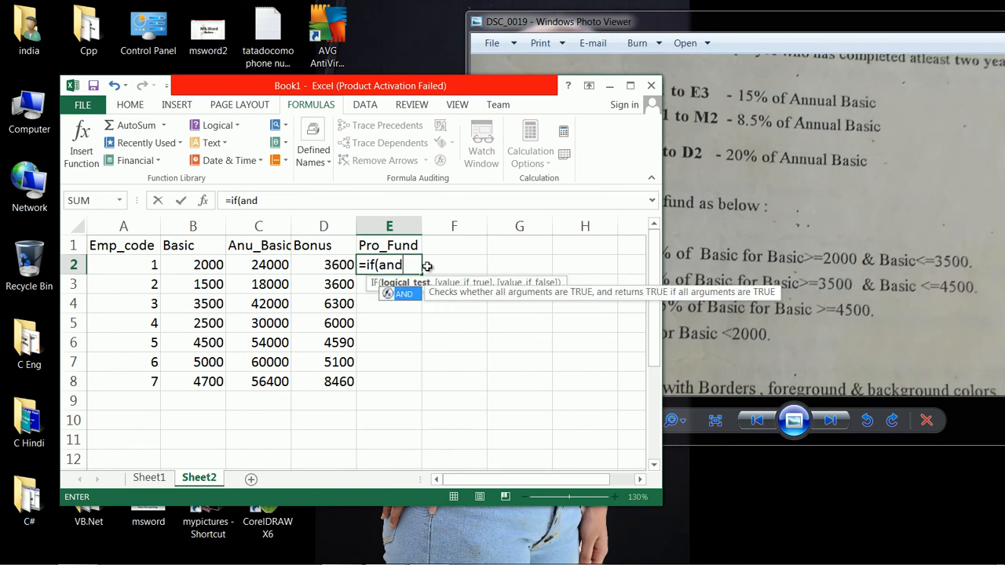
pyautogui.write('(d2>=2000')
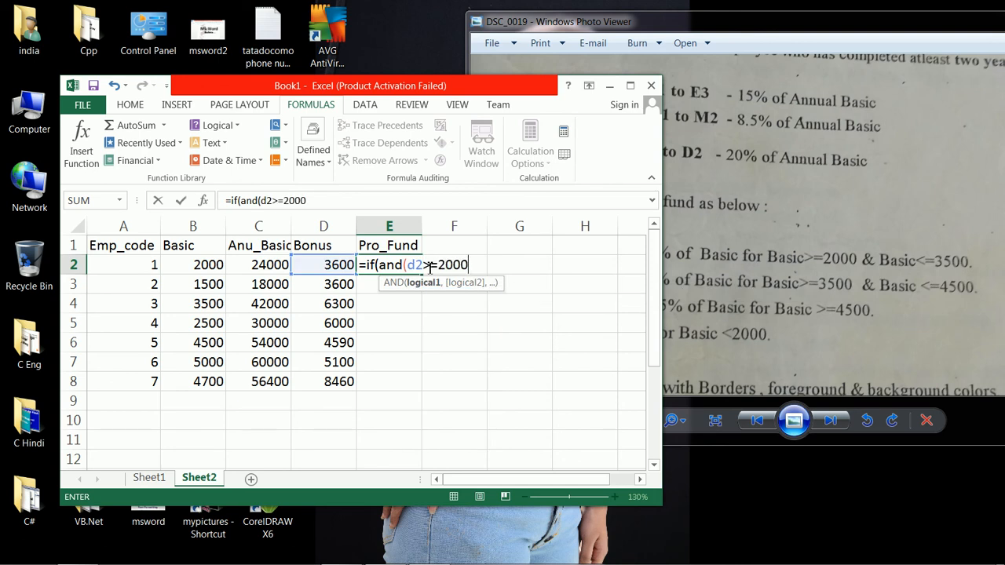
pyautogui.write(',')
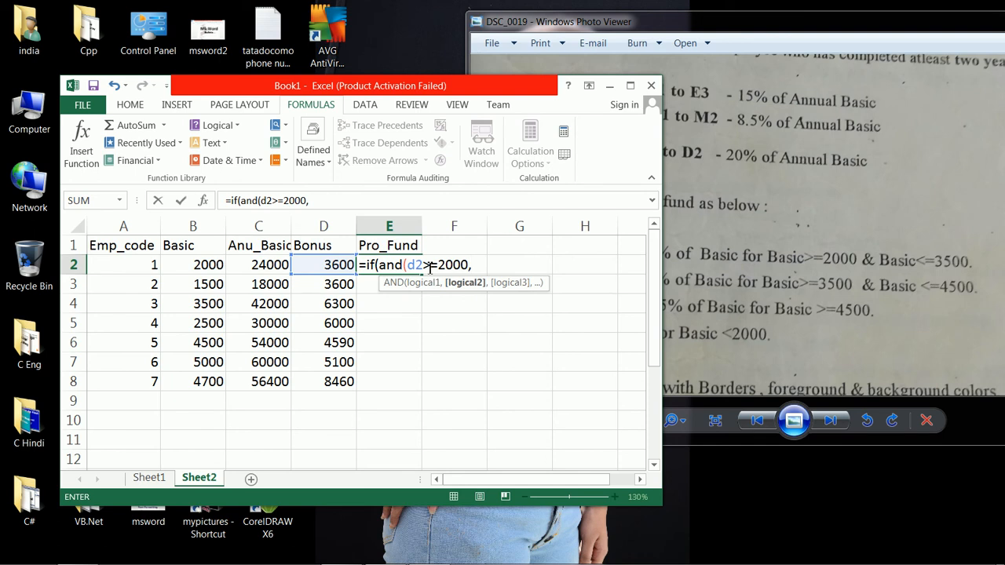
pyautogui.write('d2<=3500),')
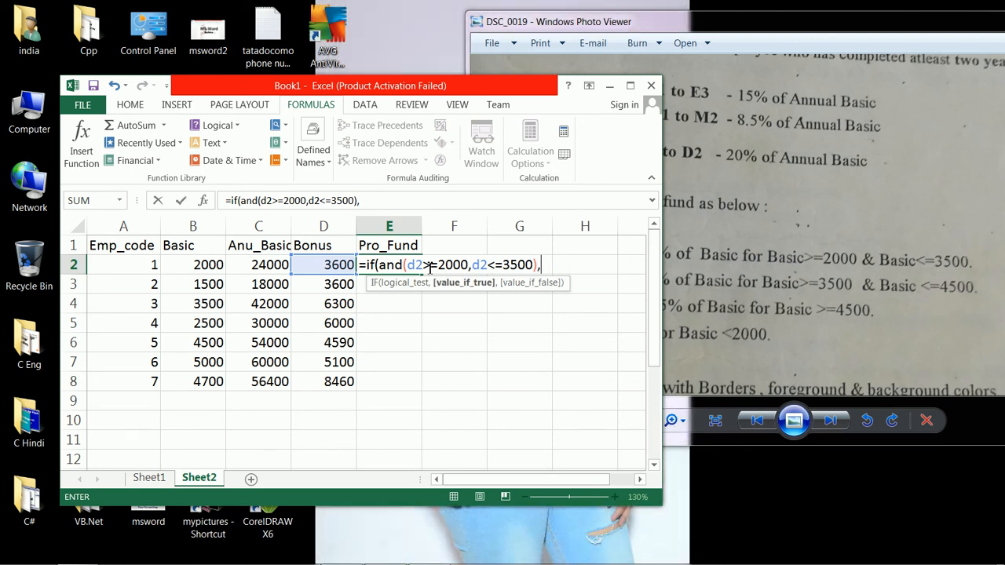
pyautogui.click(680, 242)
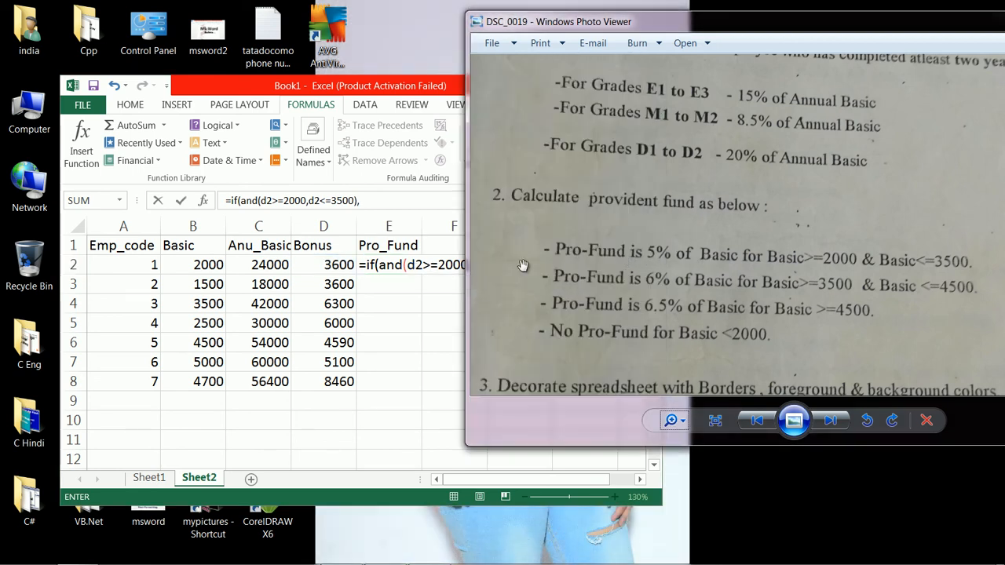
pyautogui.click(439, 272)
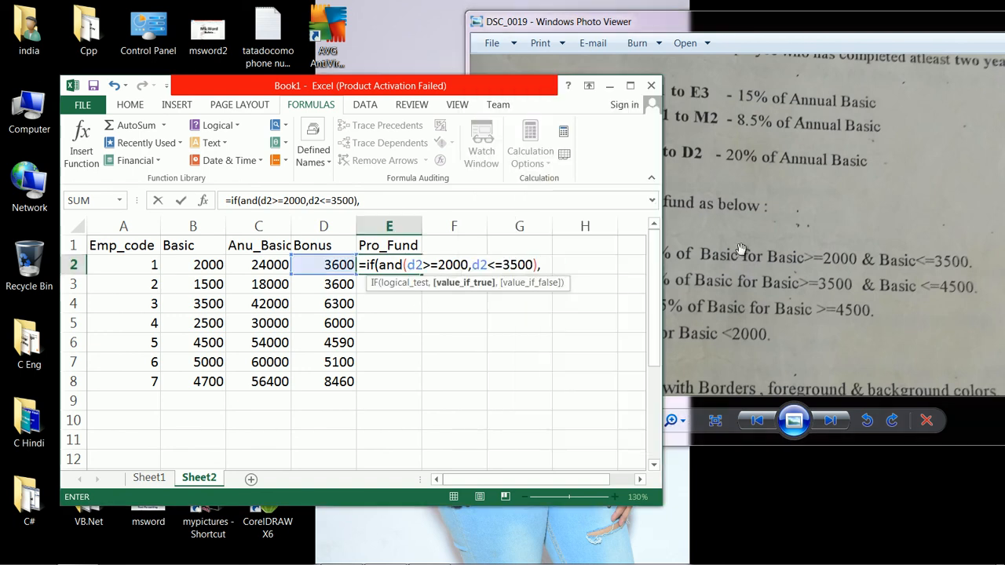
pyautogui.write('d')
pyautogui.write('2')
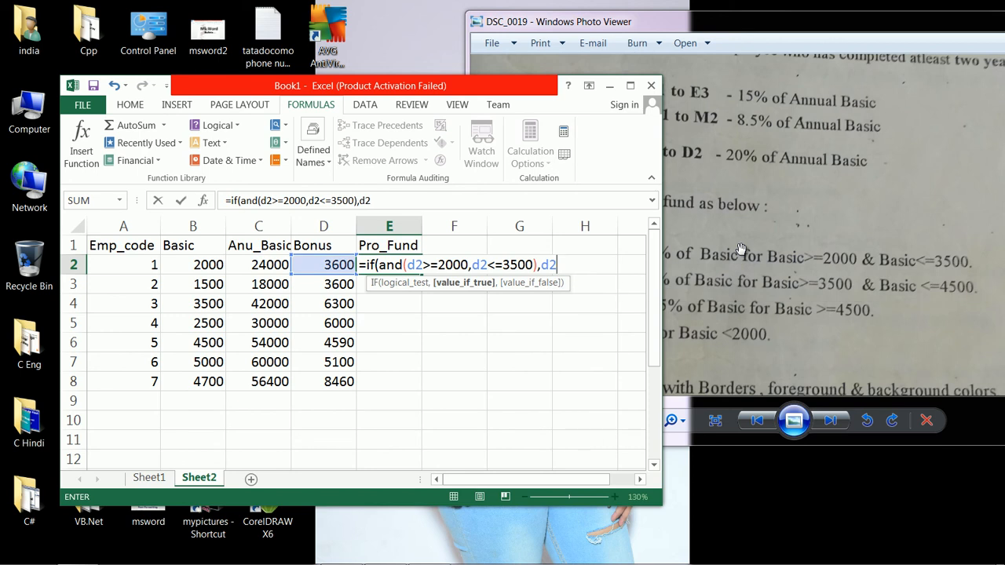
pyautogui.write('*5%,')
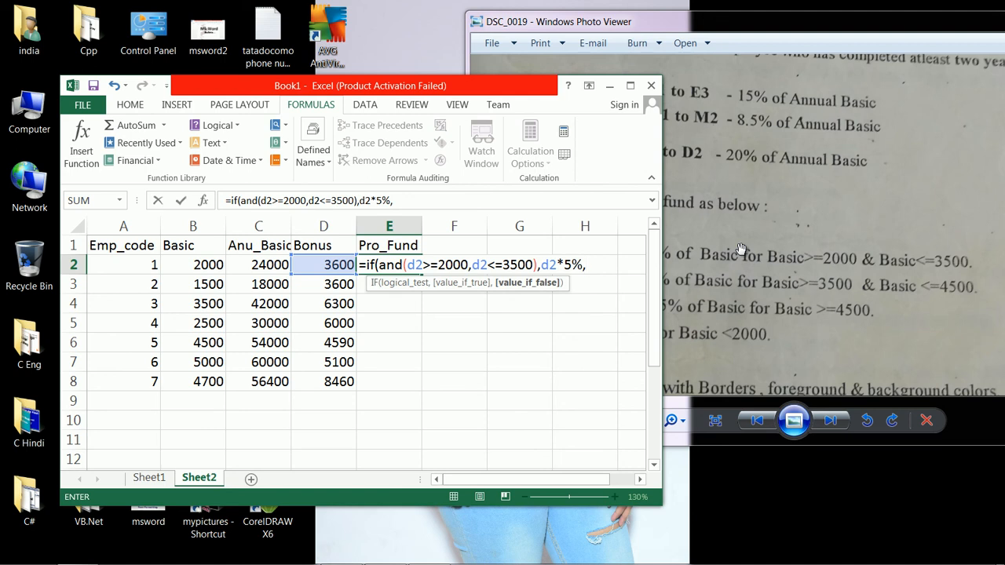
# Begin a nested if(and( in E2's formula and change the first tier's upper limit test to d2<3500.
pyautogui.write('if(')
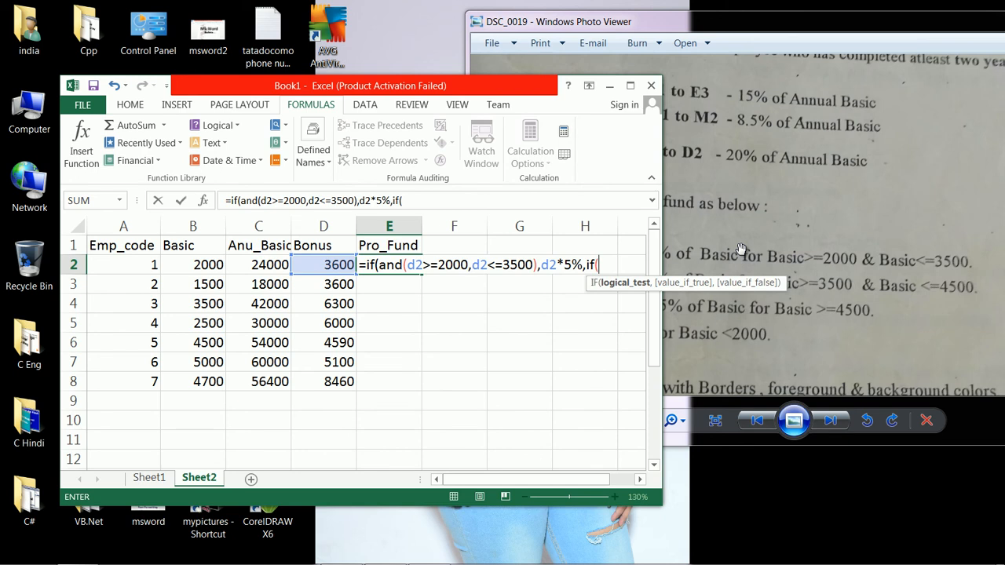
pyautogui.write('and')
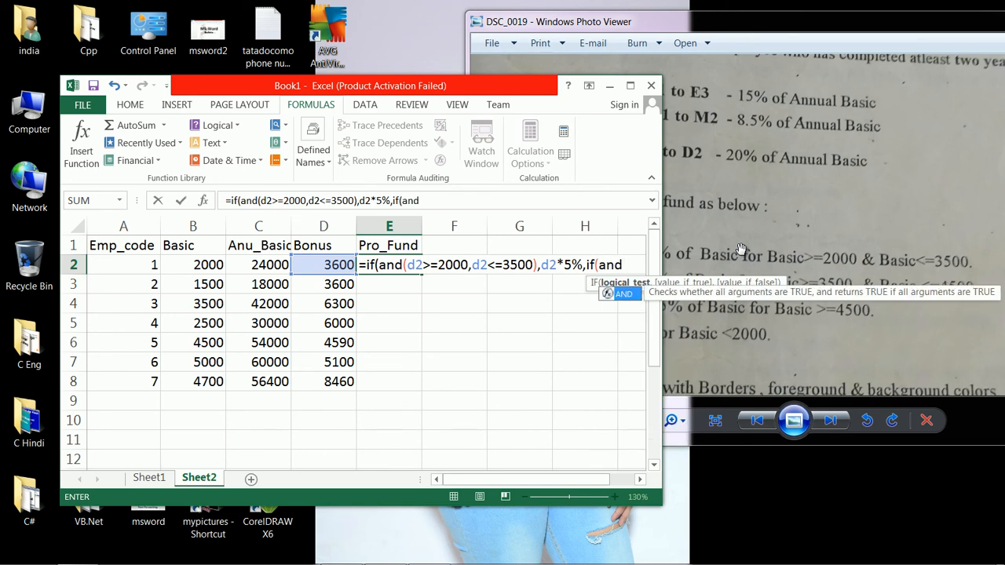
pyautogui.write('(')
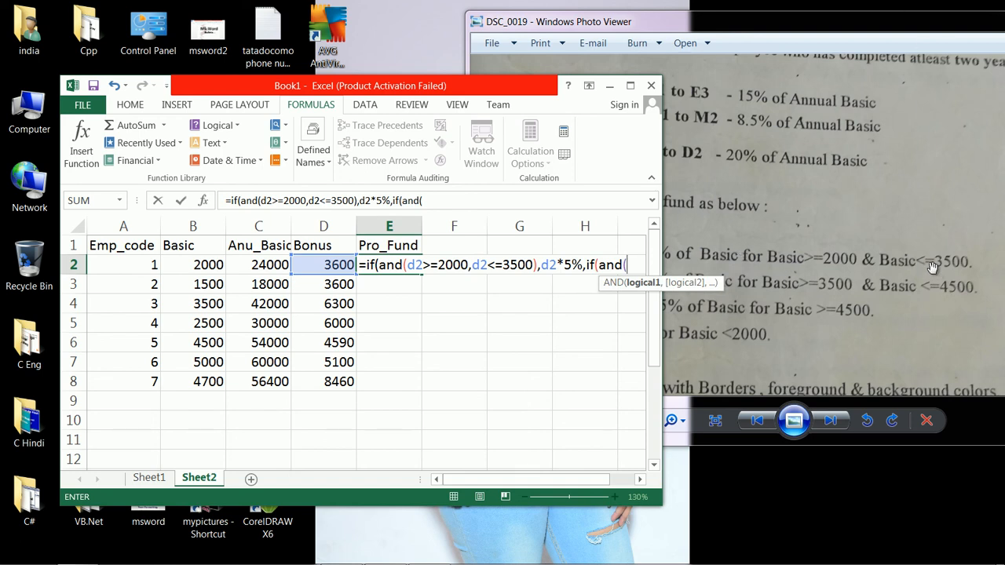
pyautogui.click(503, 265)
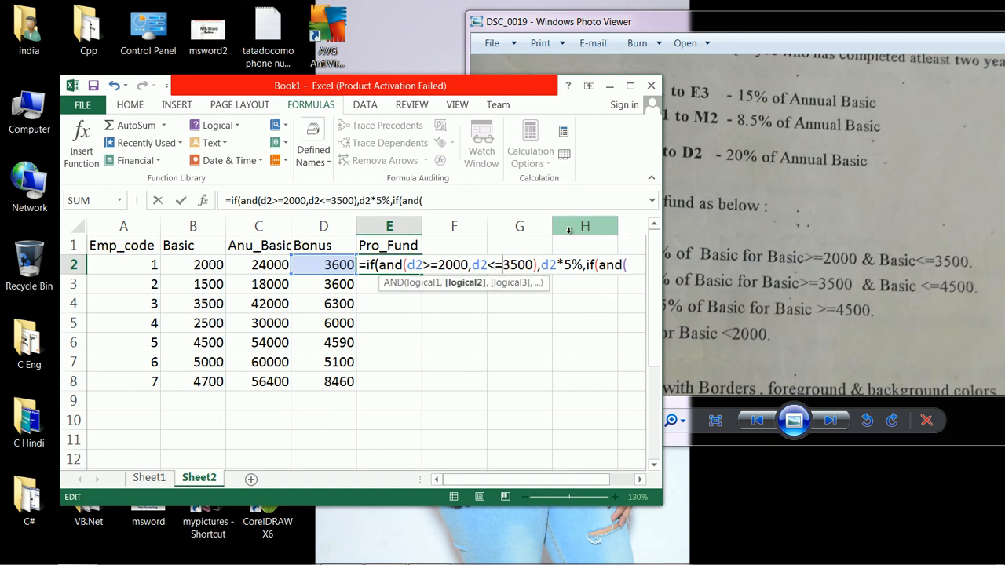
pyautogui.press('BackSpace')
pyautogui.click(625, 266)
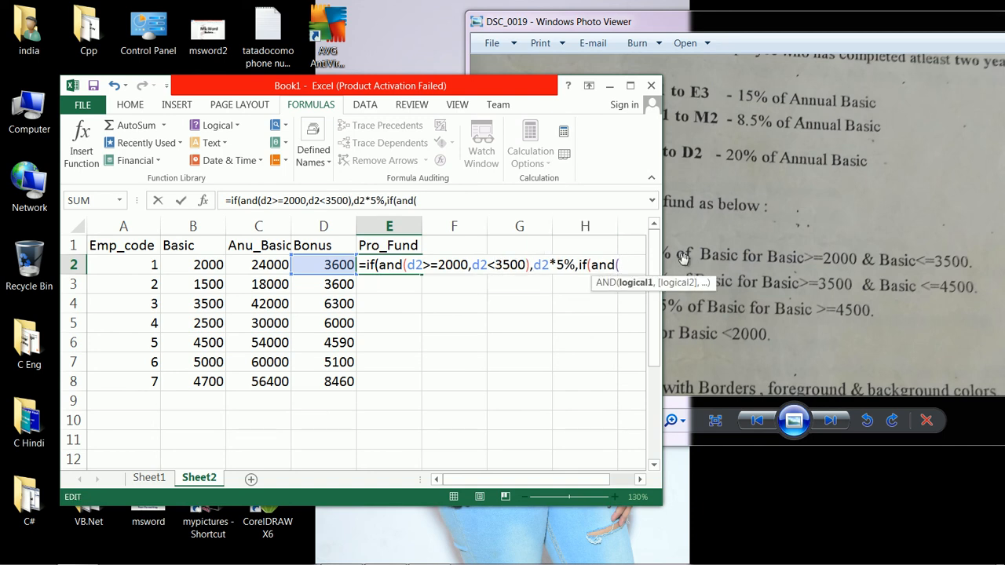
# Complete the second tier of E2's formula with d2>=3500,d2<4500),d2*6%, checking the rate in the assignment photo.
pyautogui.write('d2>=3500')
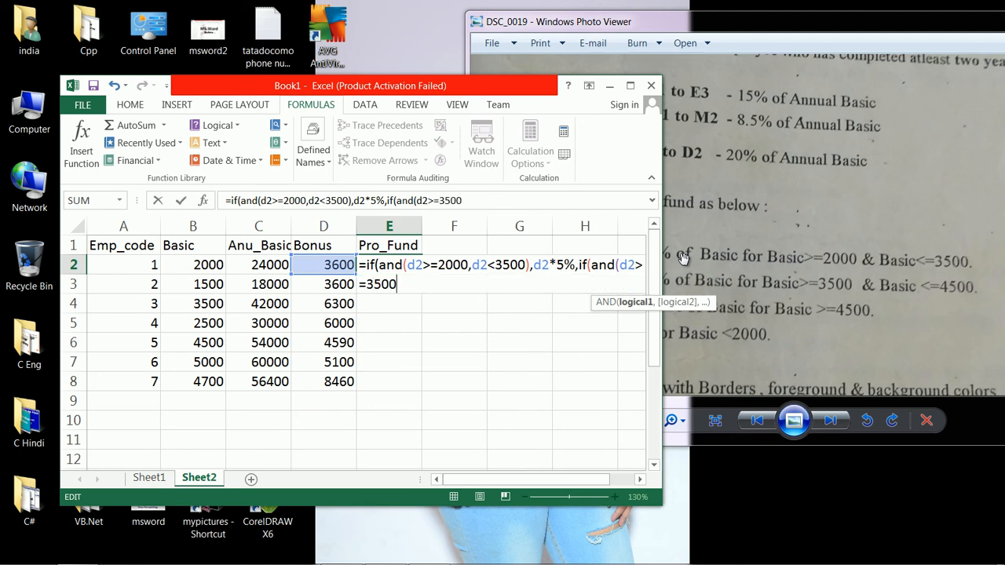
pyautogui.write(',d2')
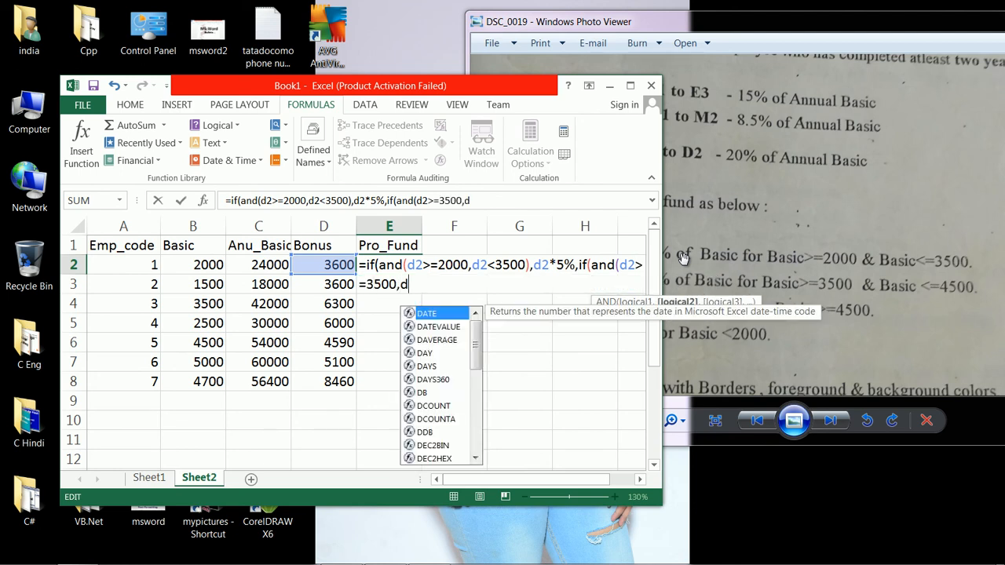
pyautogui.write('<=')
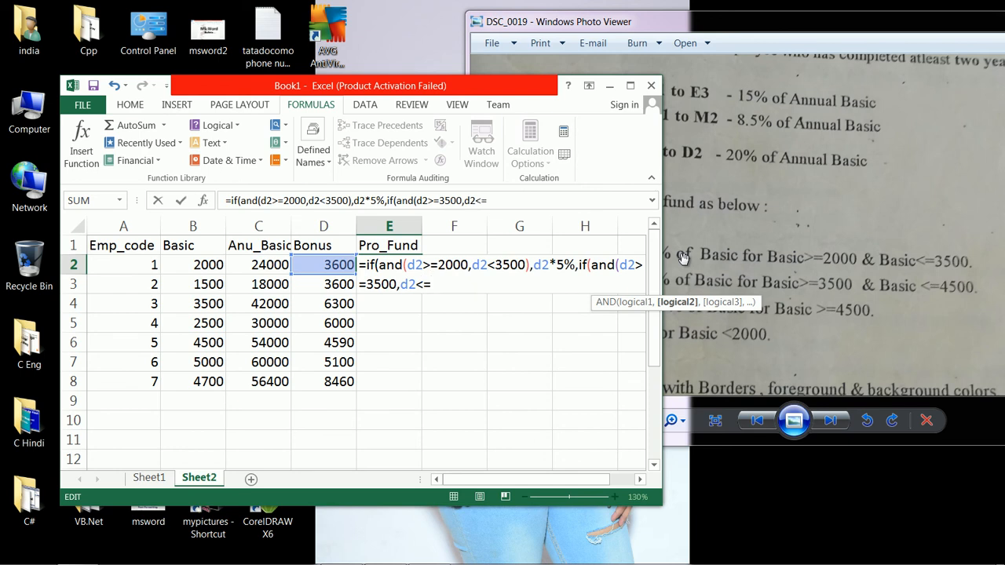
pyautogui.press('BackSpace')
pyautogui.write('4500),')
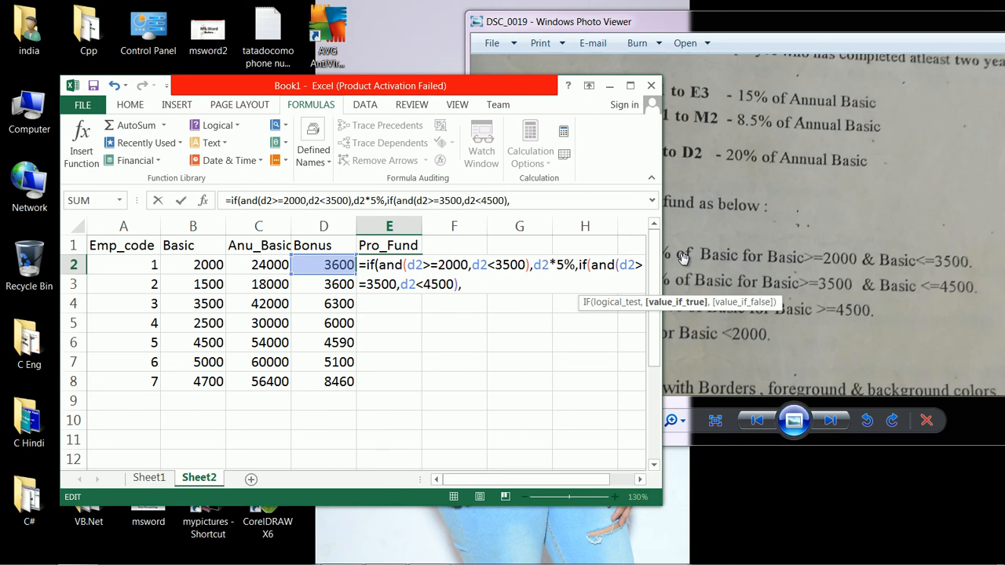
pyautogui.click(683, 258)
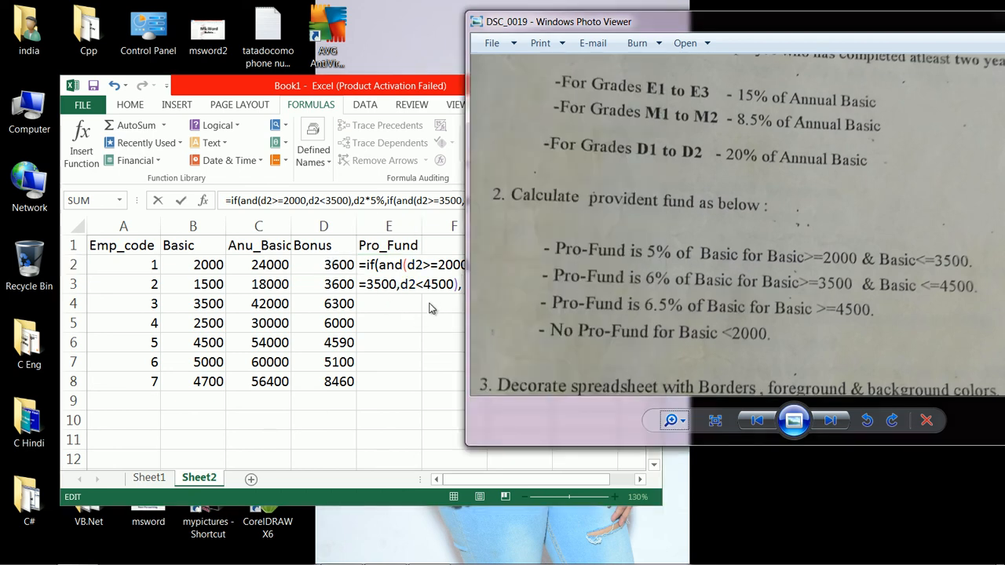
pyautogui.click(432, 298)
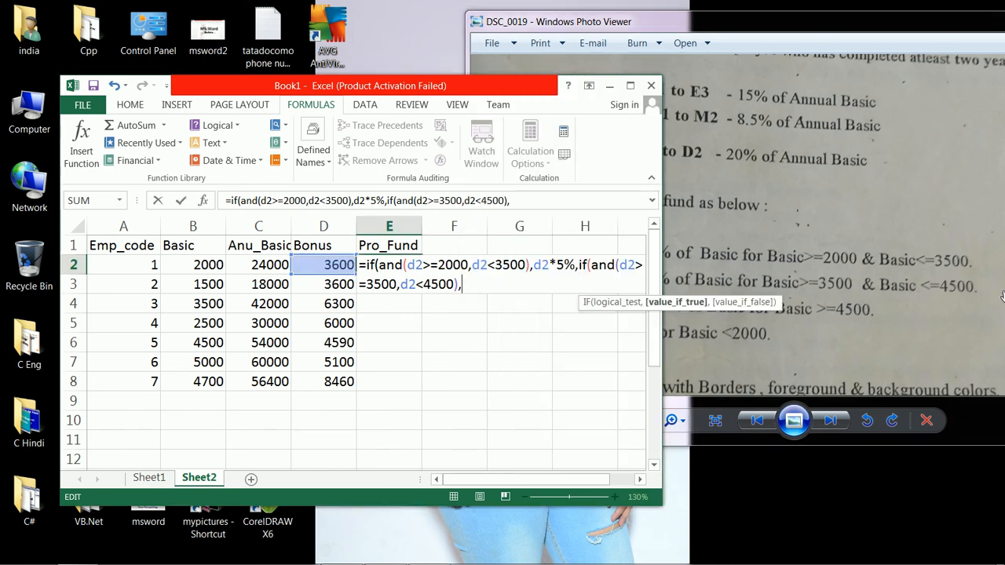
pyautogui.write('d2*6%,')
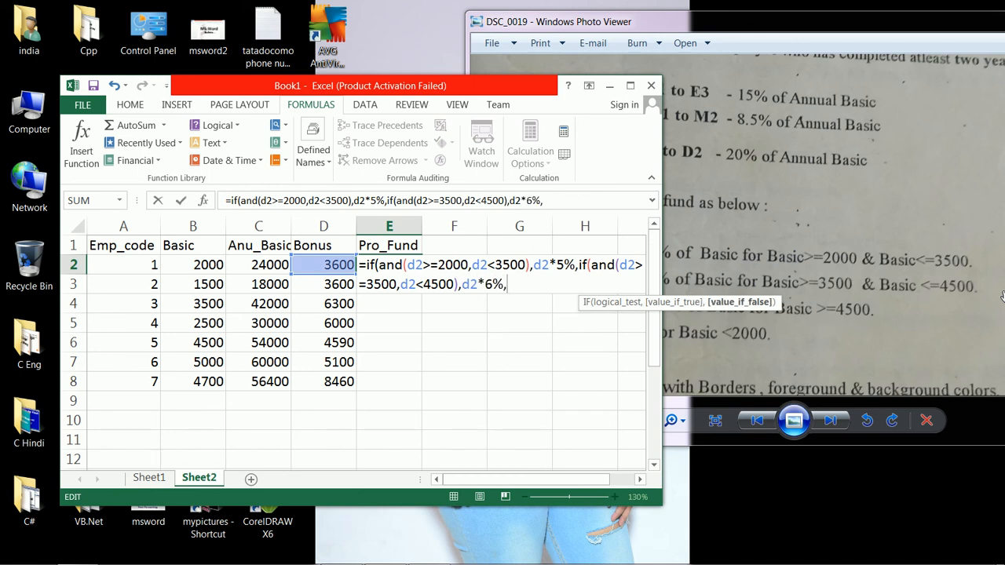
# Add the final tier if(and(d2>=4500),d2*6.5%,0) to E2's formula, close all brackets and enter it.
pyautogui.write('if(a')
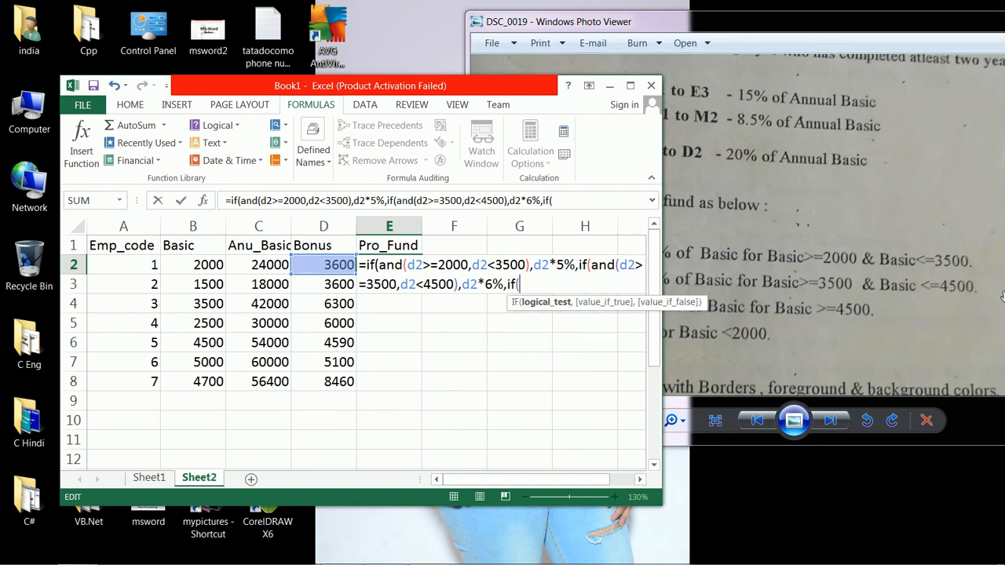
pyautogui.write('nd(')
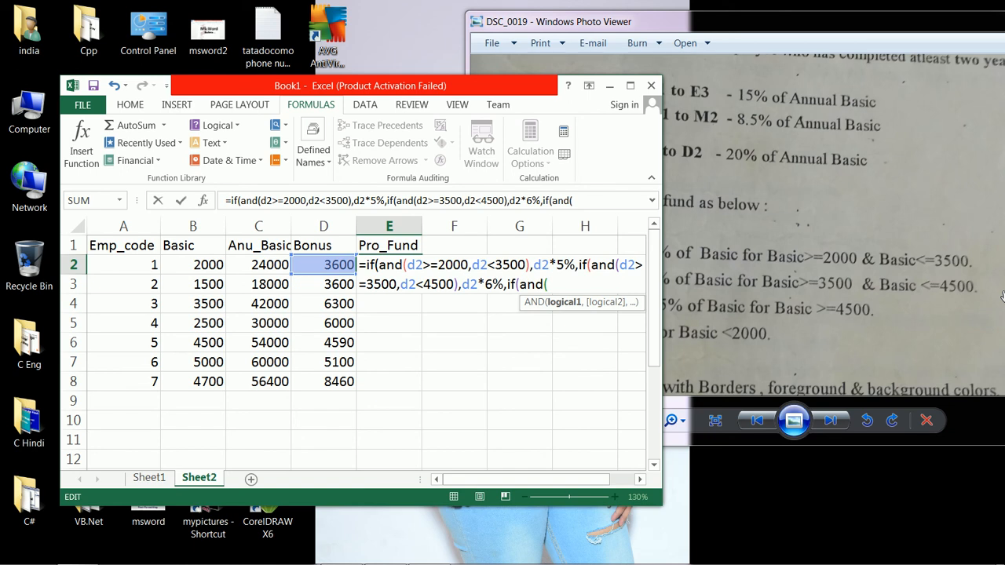
pyautogui.write('d2>=4500')
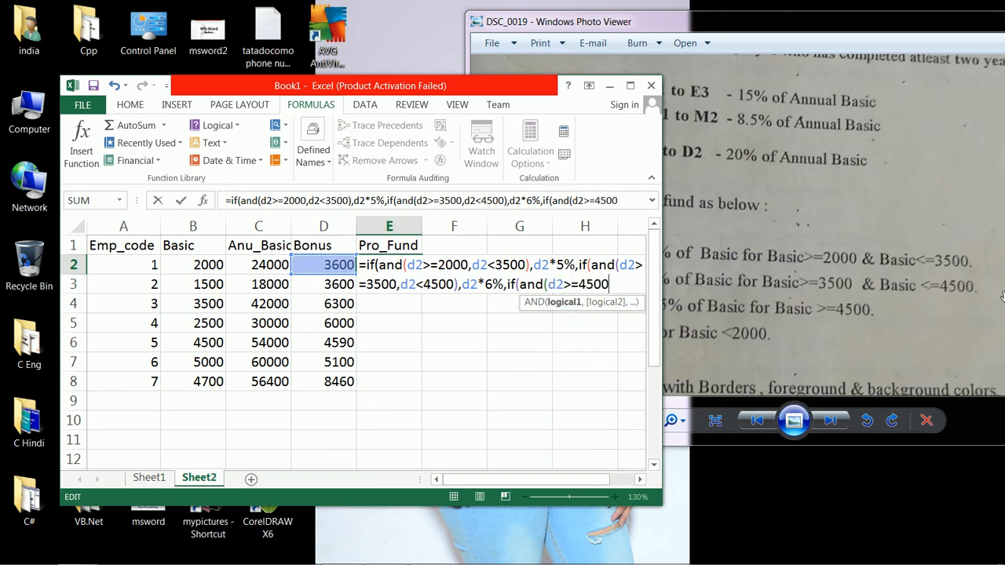
pyautogui.write(')')
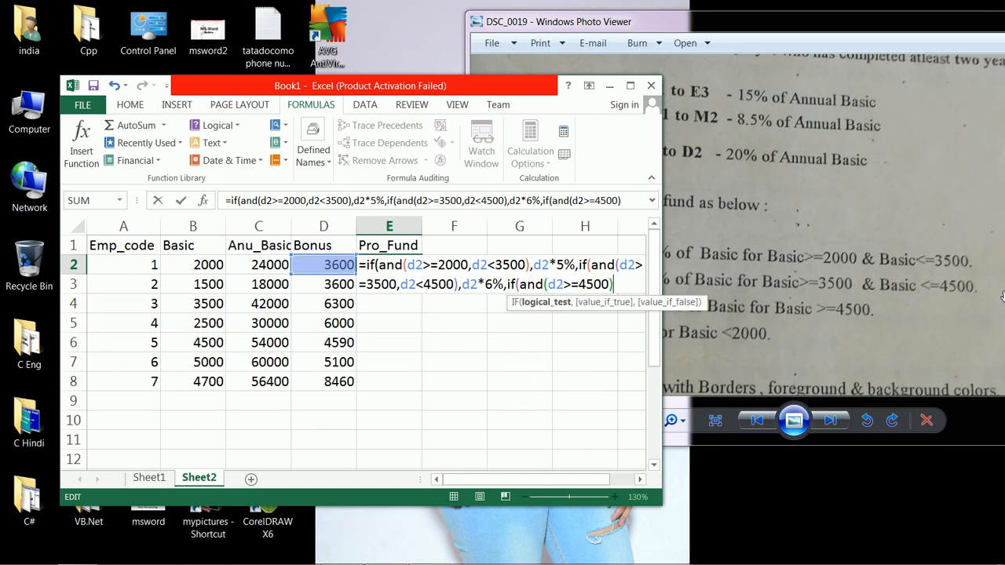
pyautogui.write(',')
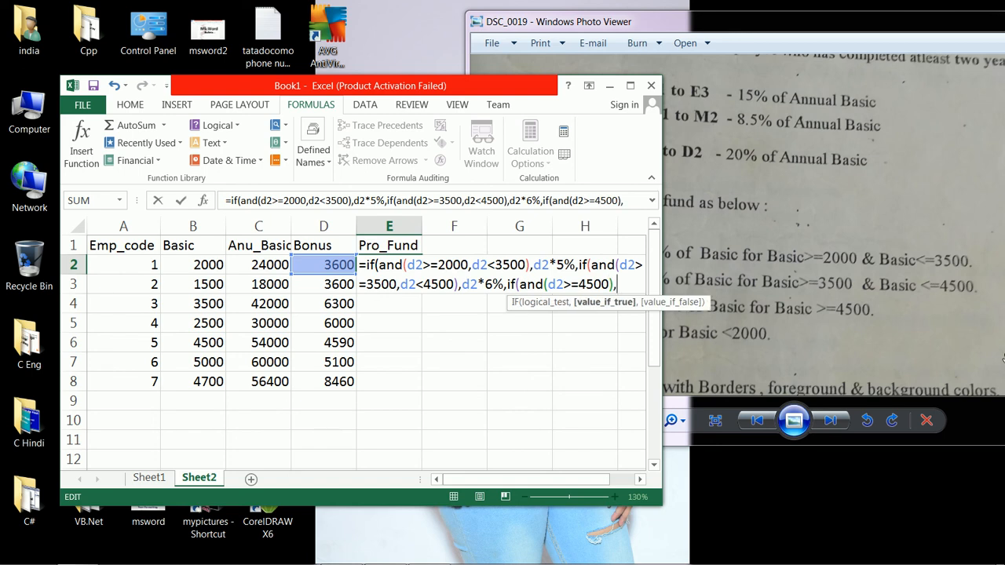
pyautogui.click(723, 318)
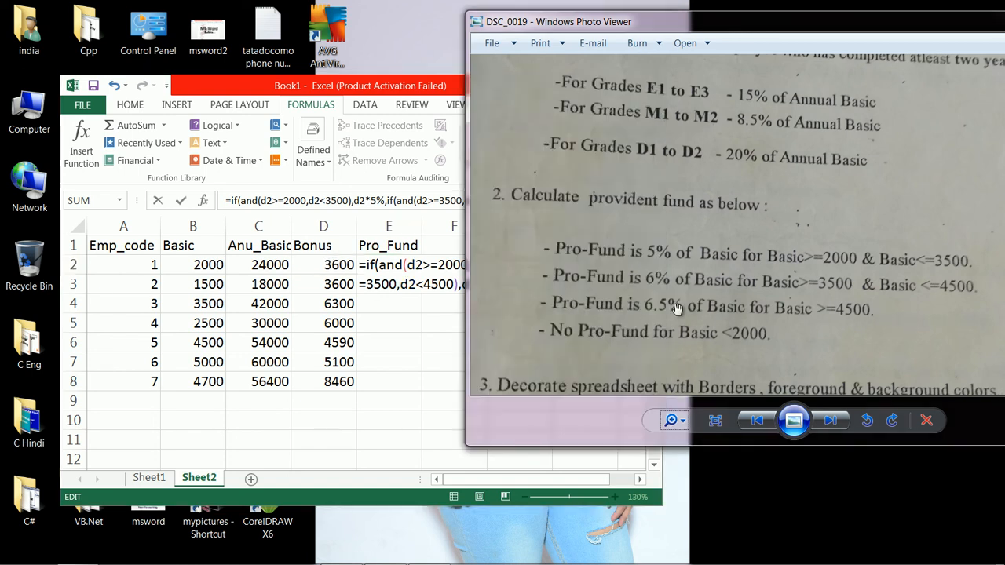
pyautogui.click(452, 292)
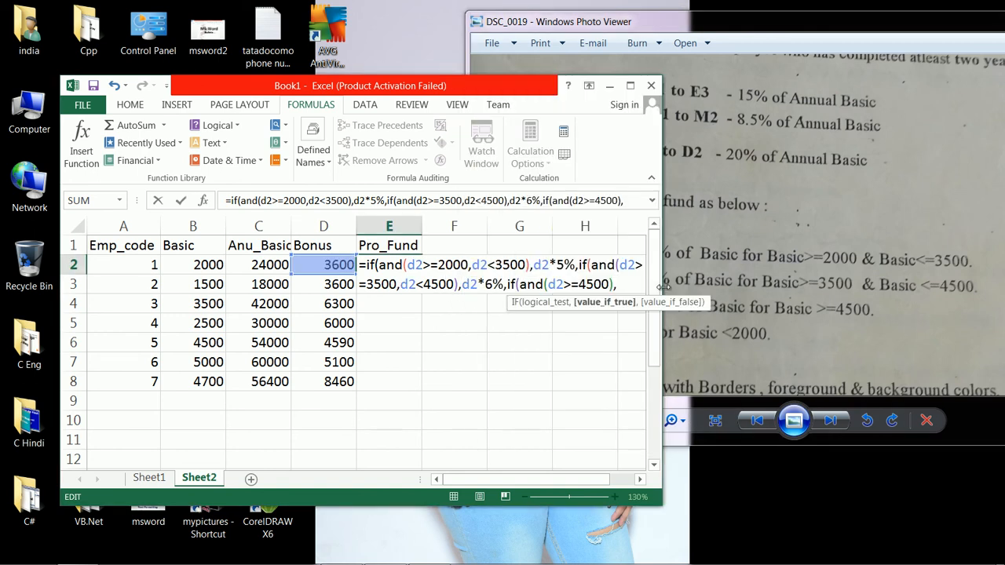
pyautogui.write('d2*6.5')
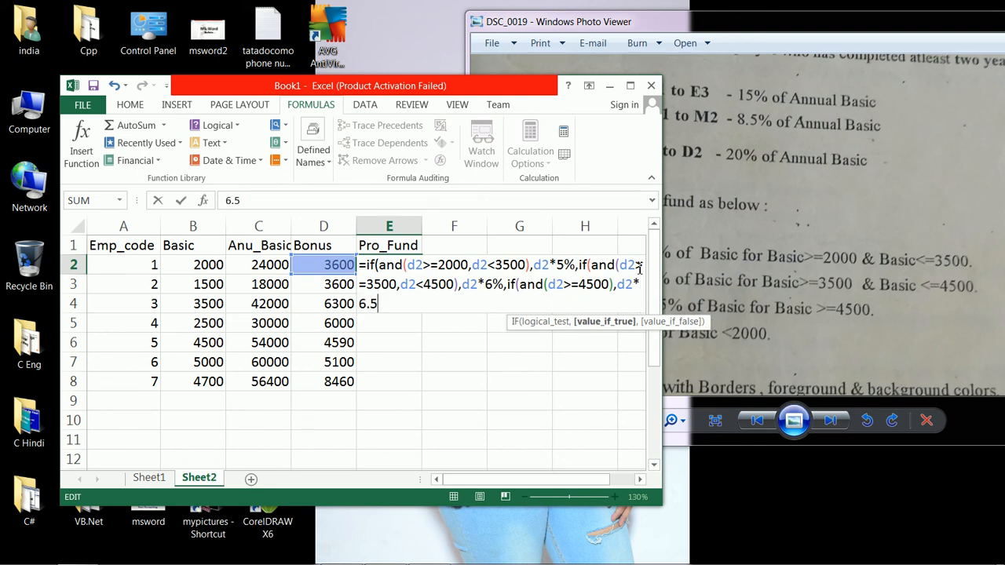
pyautogui.write('%,')
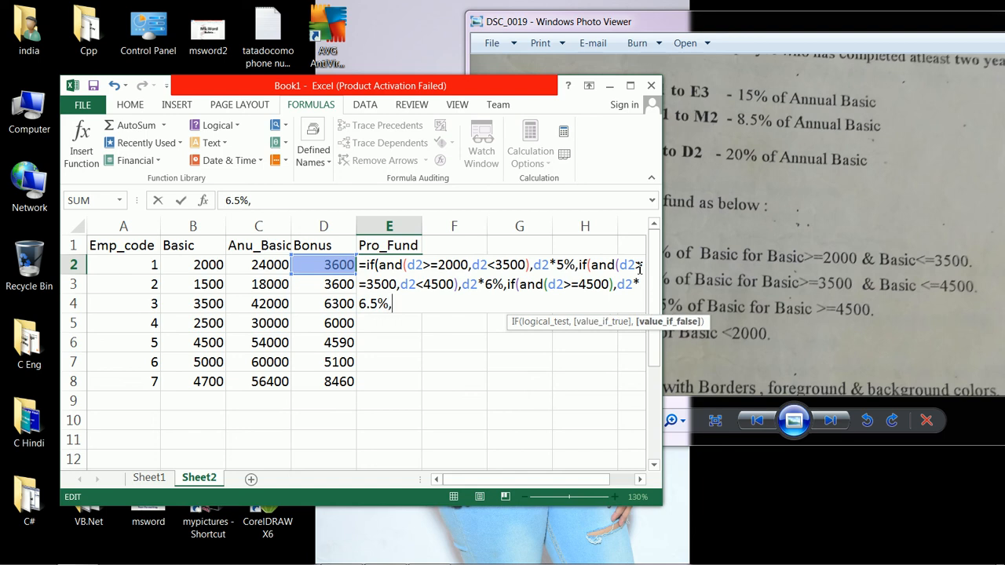
pyautogui.write('0)')
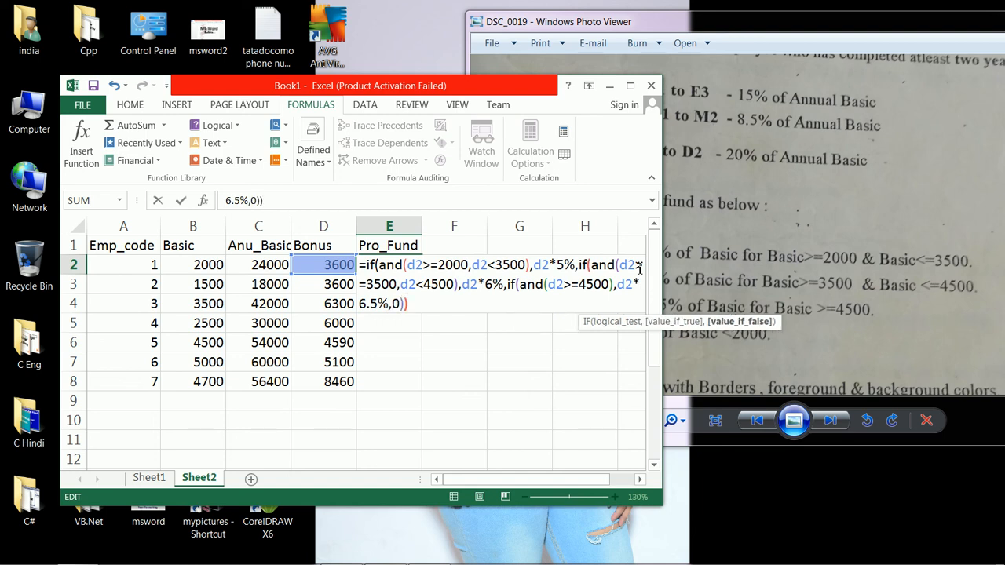
pyautogui.write('))')
pyautogui.press('Return')
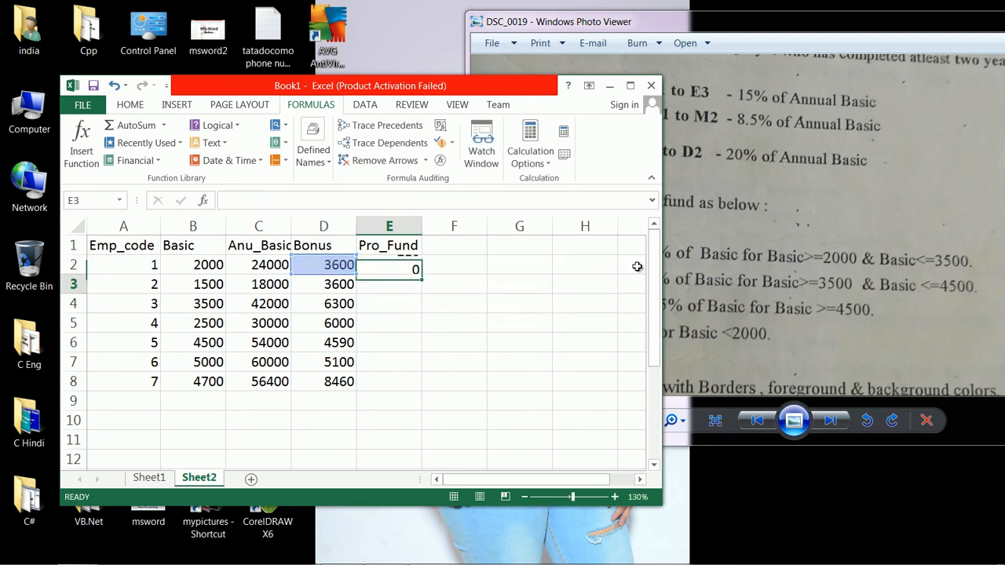
# Fill the E2 provident fund formula down to E8 and inspect the copied formula in E3.
pyautogui.click(418, 263)
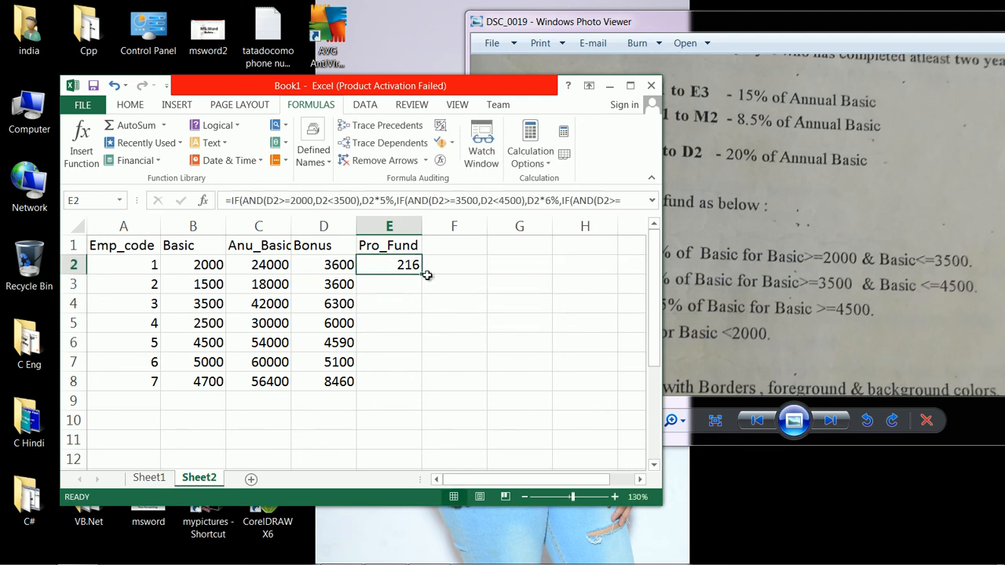
pyautogui.moveTo(423, 272); pyautogui.dragTo(426, 394)
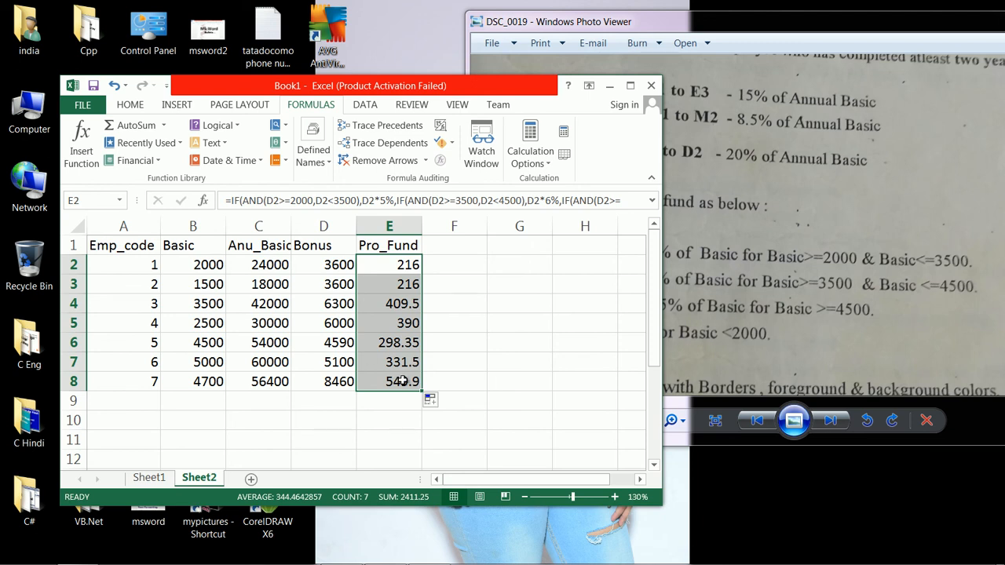
pyautogui.click(397, 284)
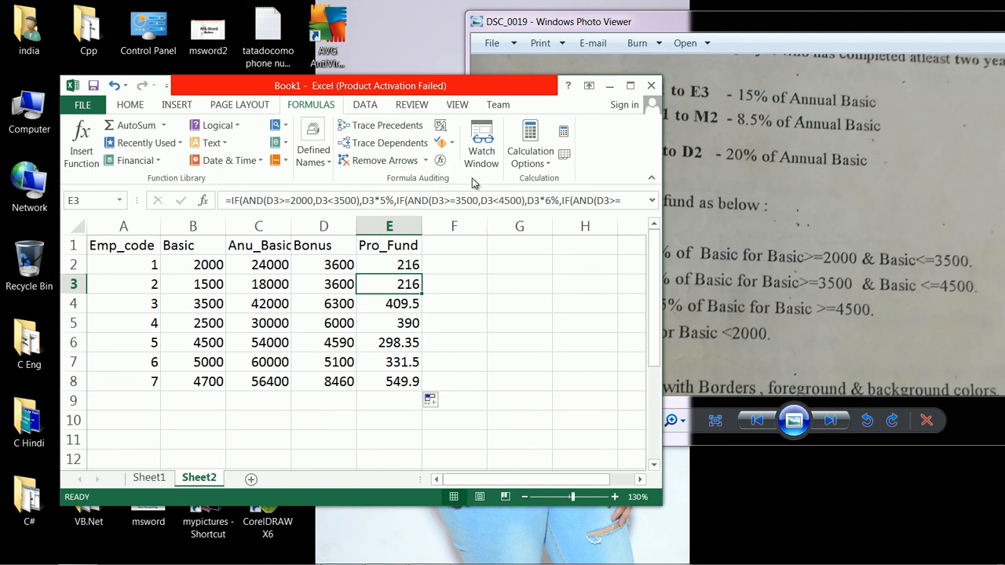
# Maximize the workbook window and evaluate E3's provident fund formula step by step through its first and second tier tests.
pyautogui.click(630, 85)
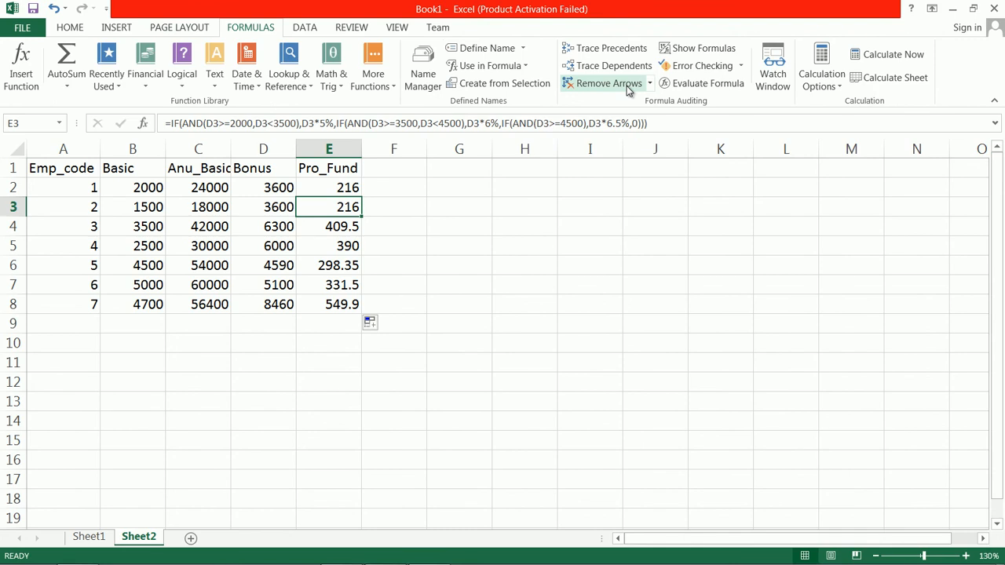
pyautogui.click(698, 85)
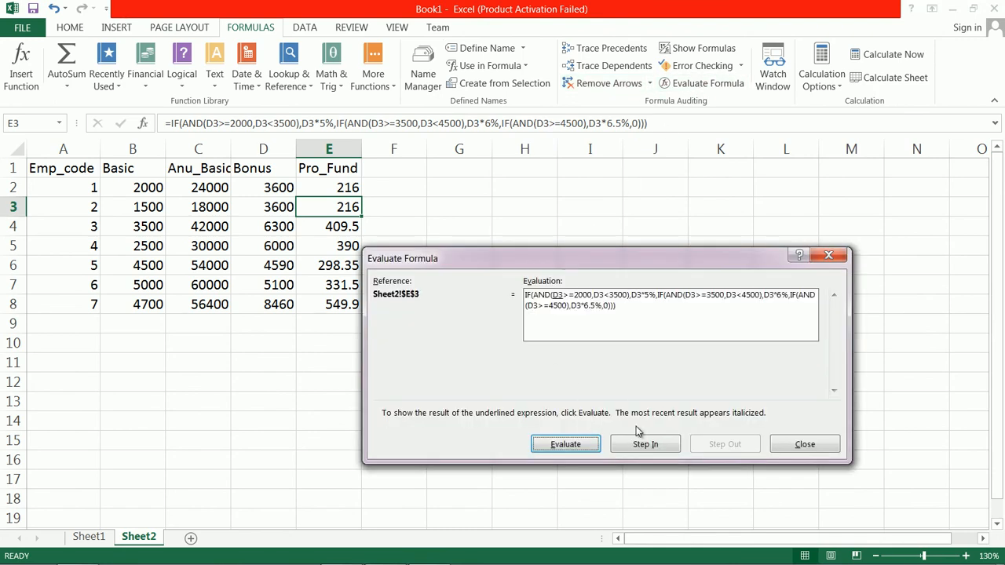
pyautogui.click(580, 445)
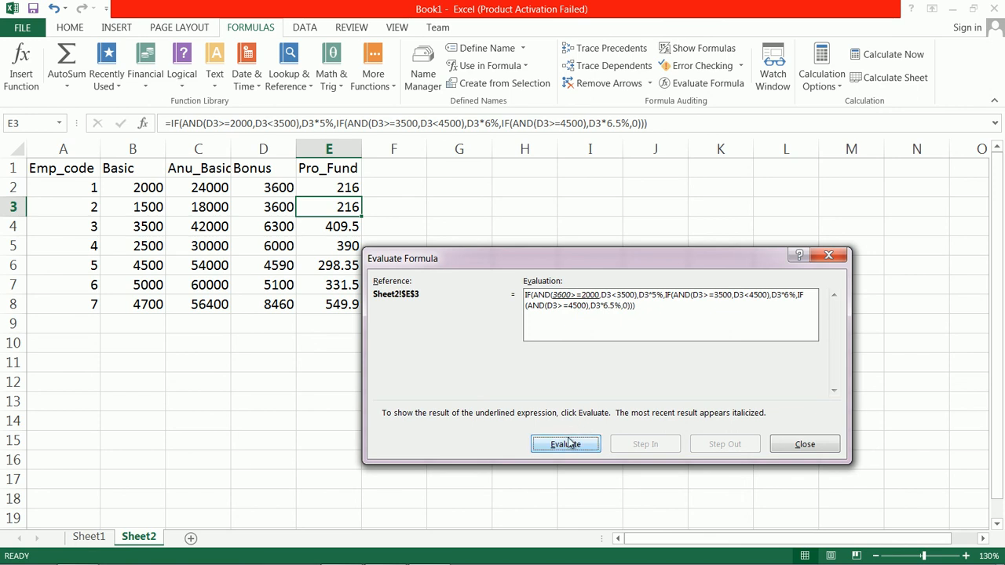
pyautogui.click(572, 449)
pyautogui.click(572, 451)
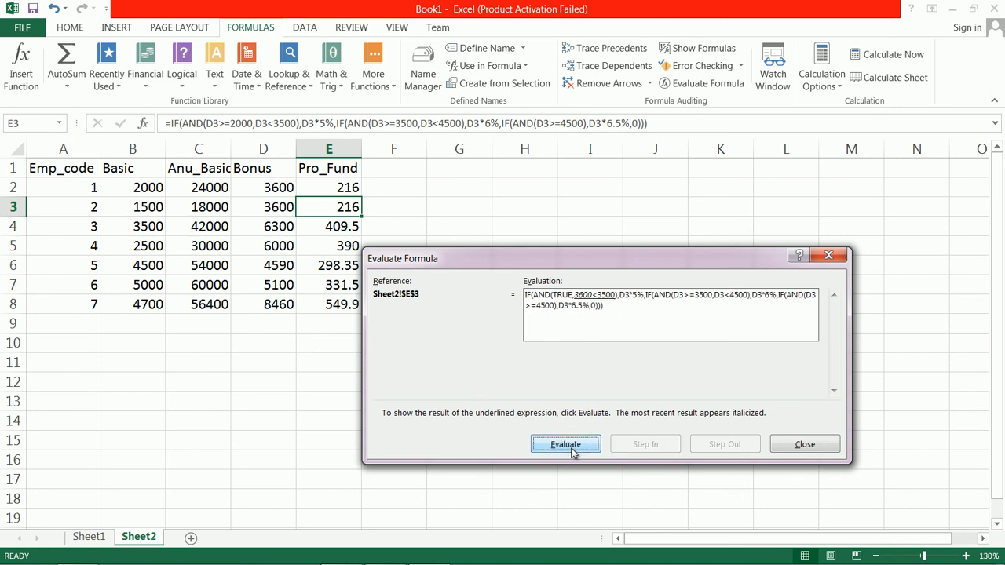
pyautogui.click(572, 452)
pyautogui.click(572, 451)
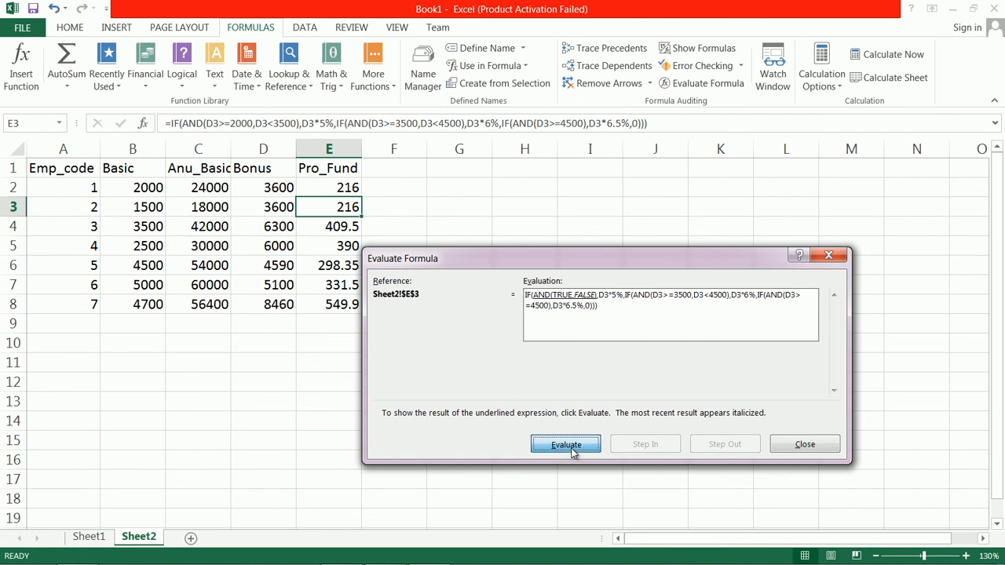
pyautogui.click(572, 451)
pyautogui.click(573, 451)
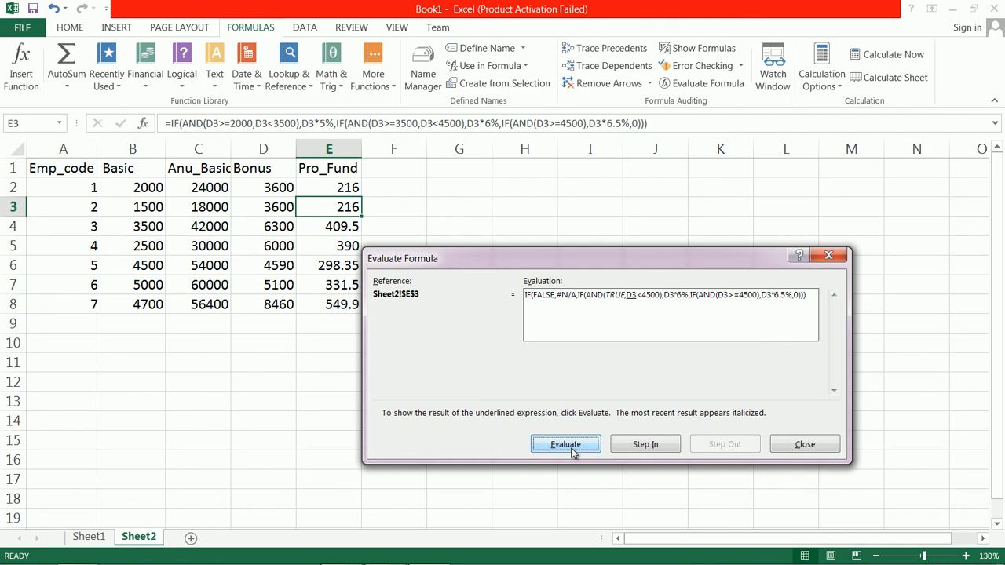
pyautogui.click(812, 444)
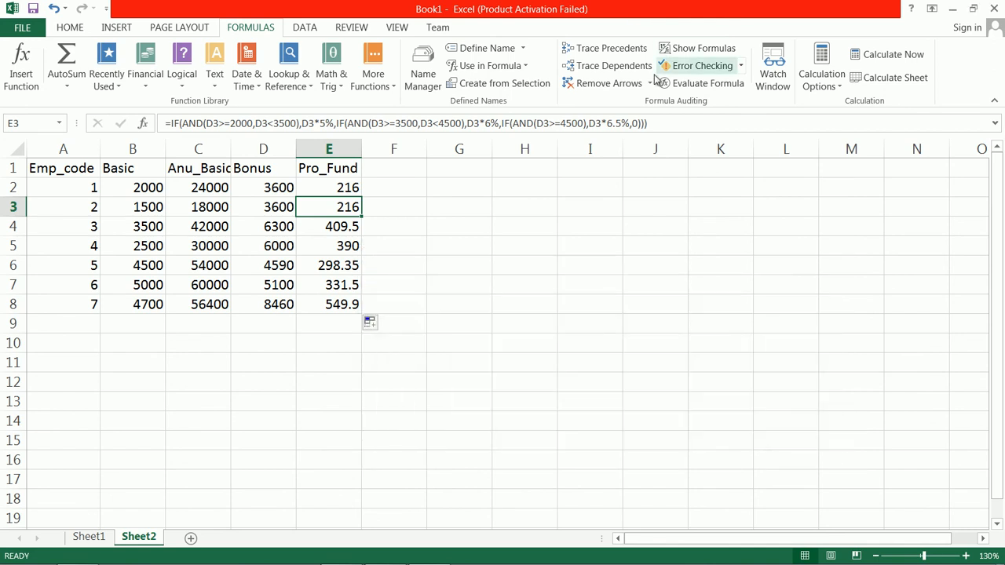
# Evaluate E3's formula again from the start to check which cell value its first D3>=2000 test uses.
pyautogui.click(684, 84)
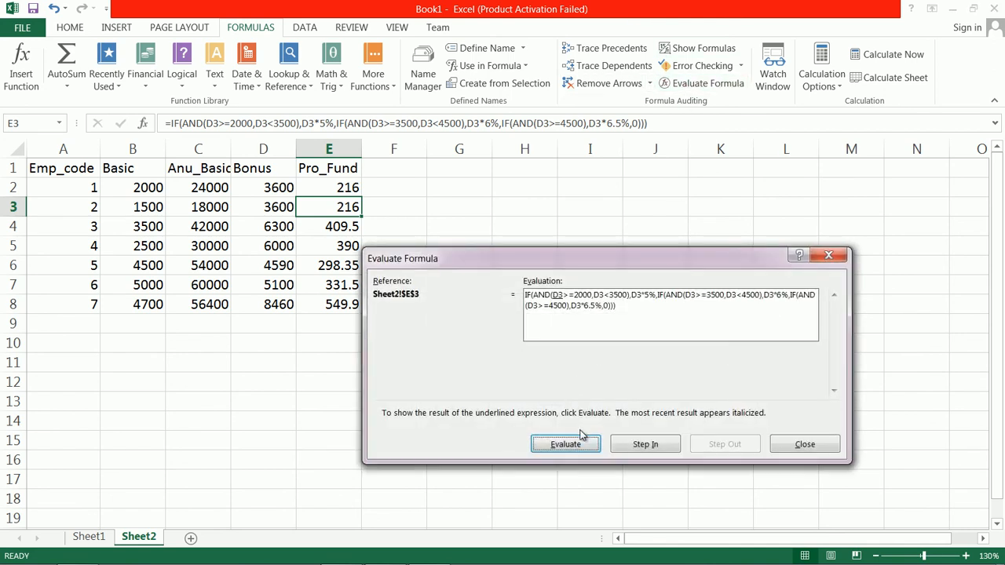
pyautogui.click(565, 444)
pyautogui.click(565, 444)
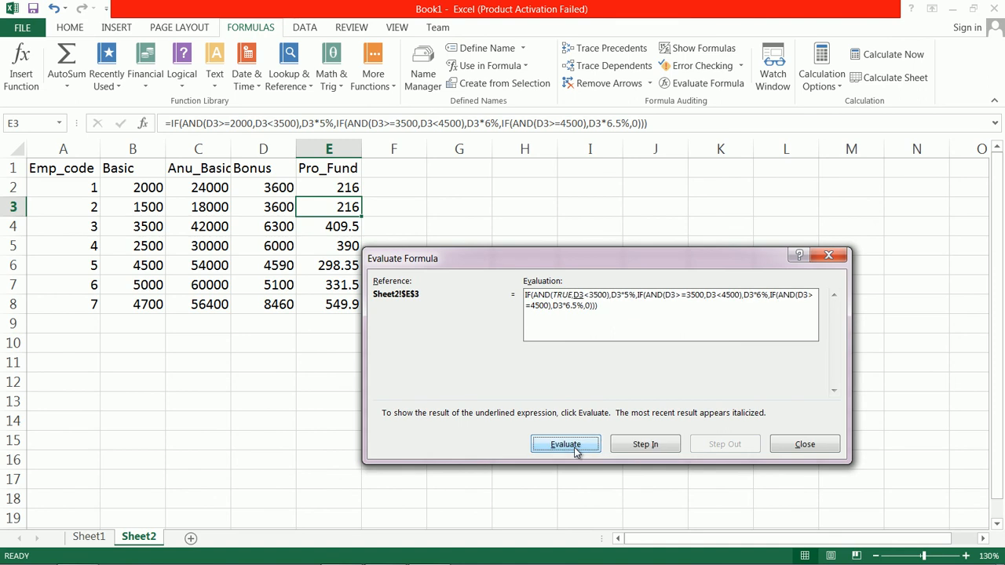
pyautogui.click(828, 257)
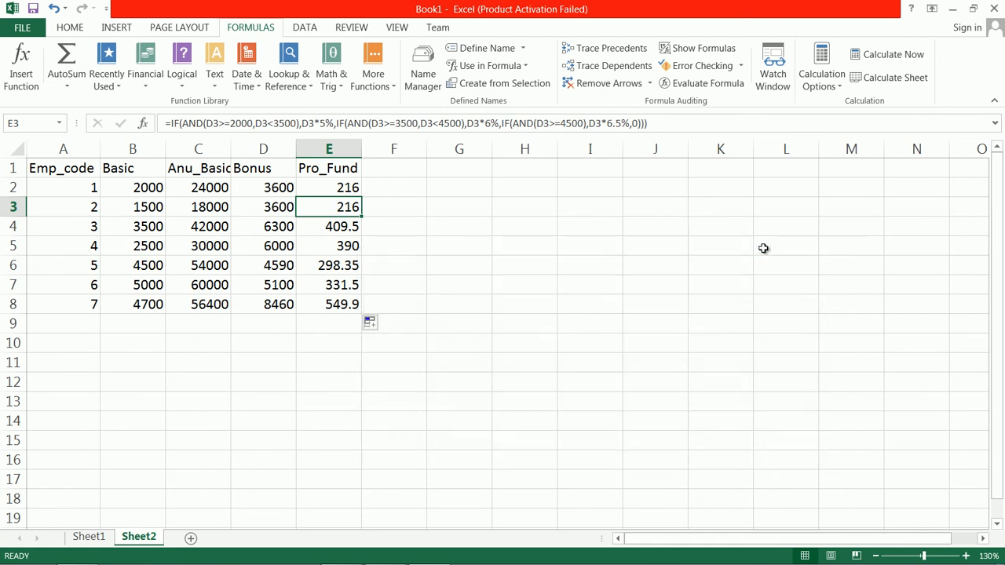
# Change both first-tier tests in E2's provident fund formula to b2>=2000 and b2<3500, and enter the formula.
pyautogui.doubleClick(348, 188)
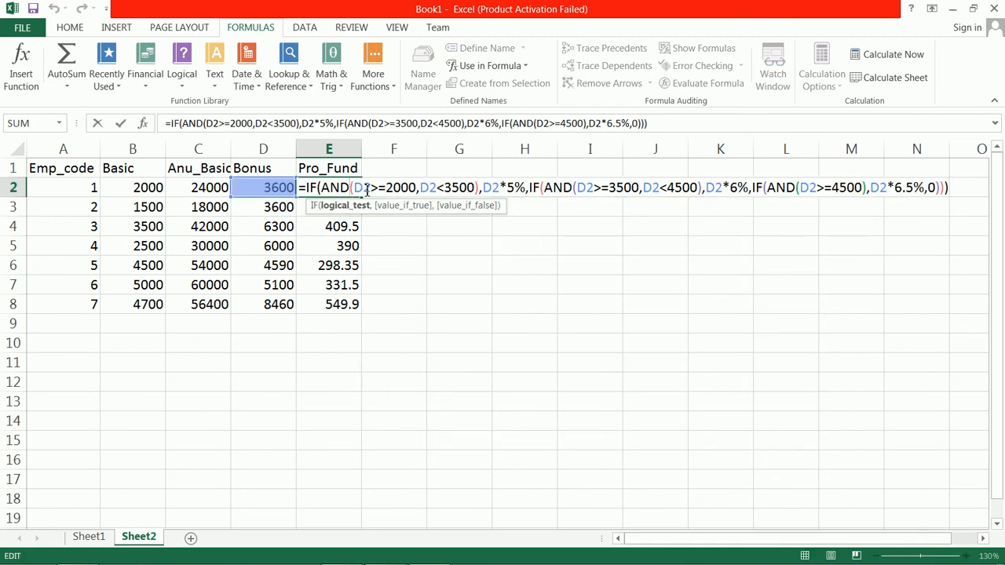
pyautogui.click(366, 189)
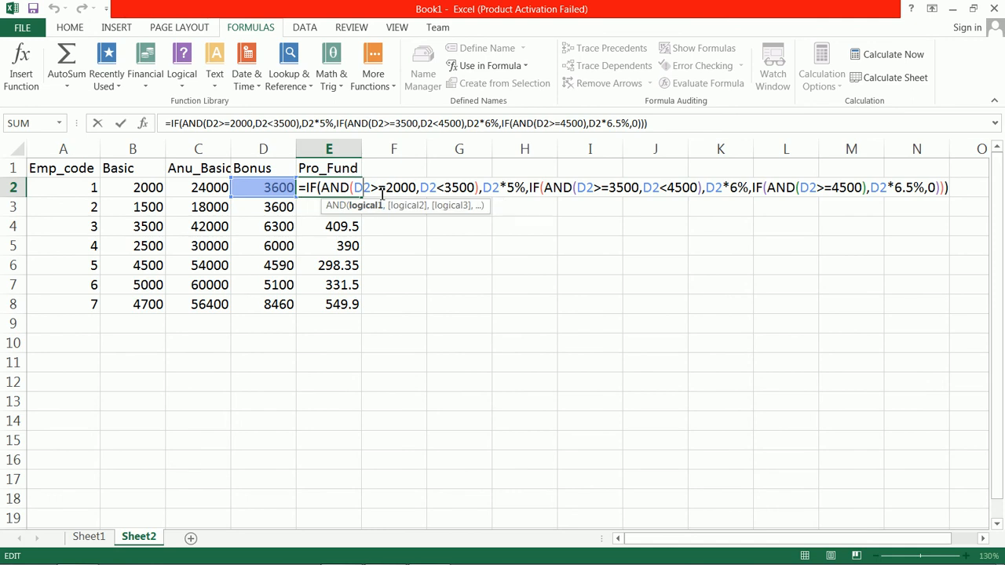
pyautogui.press('BackSpace')
pyautogui.write('b2')
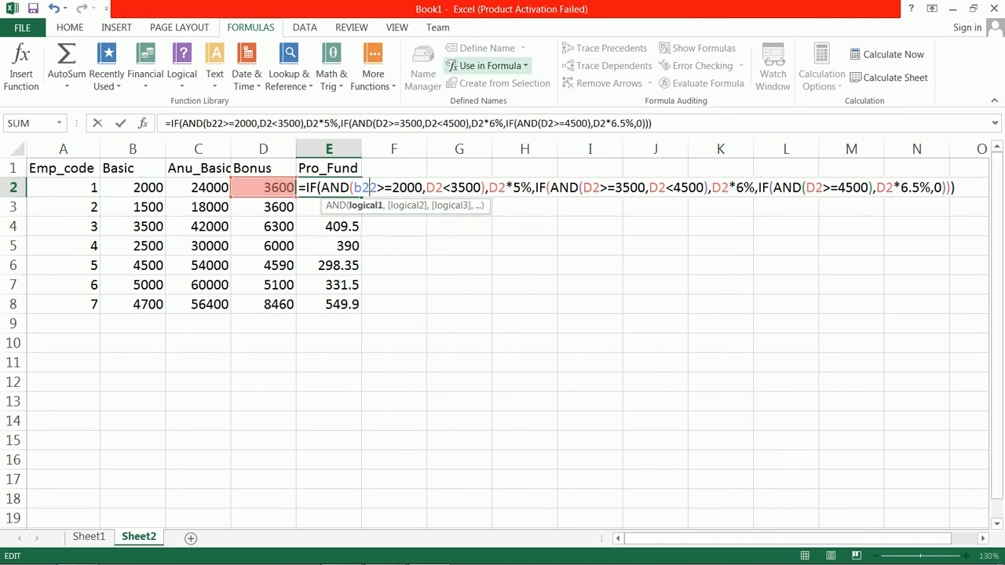
pyautogui.click(437, 187)
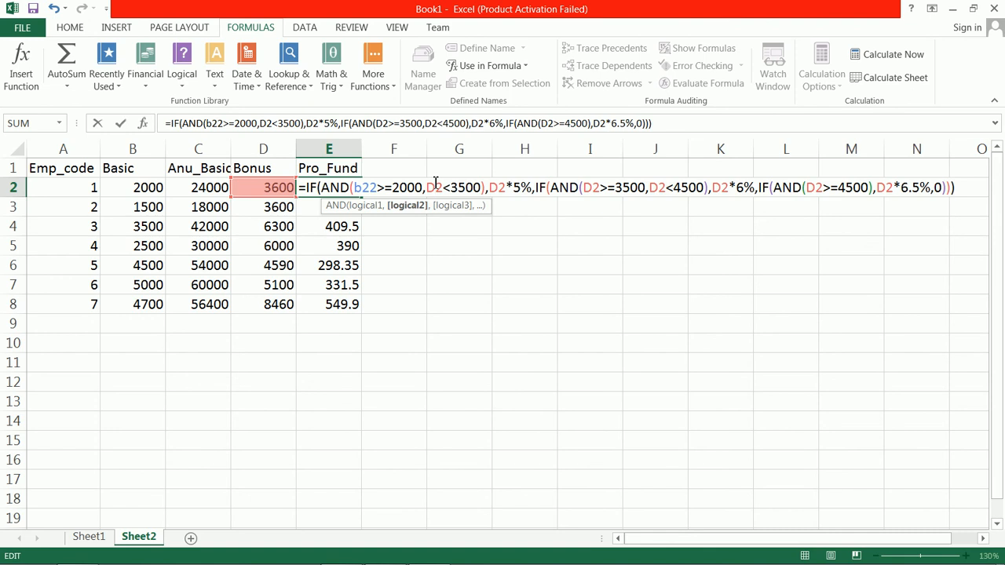
pyautogui.press('BackSpace')
pyautogui.write('b2')
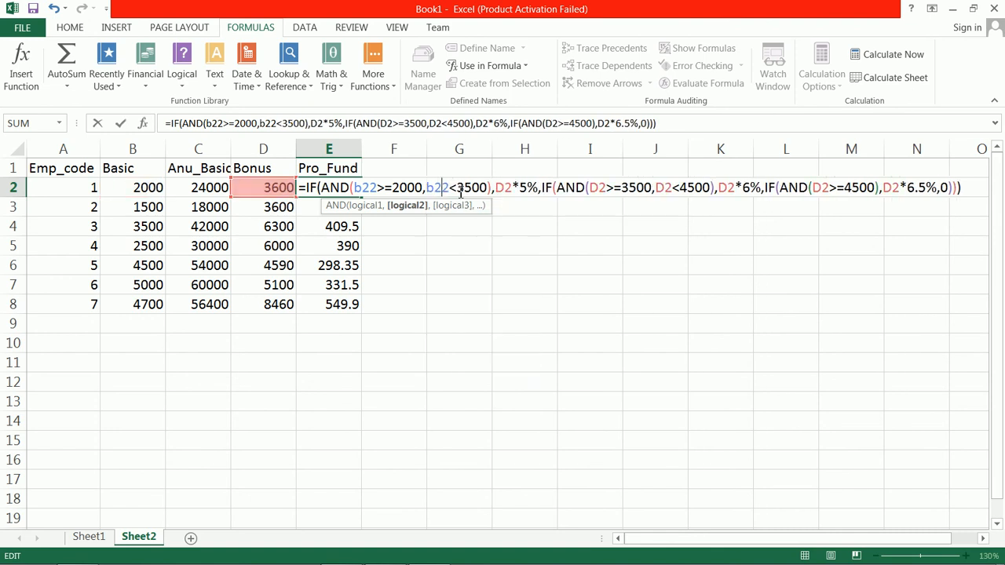
pyautogui.press('BackSpace')
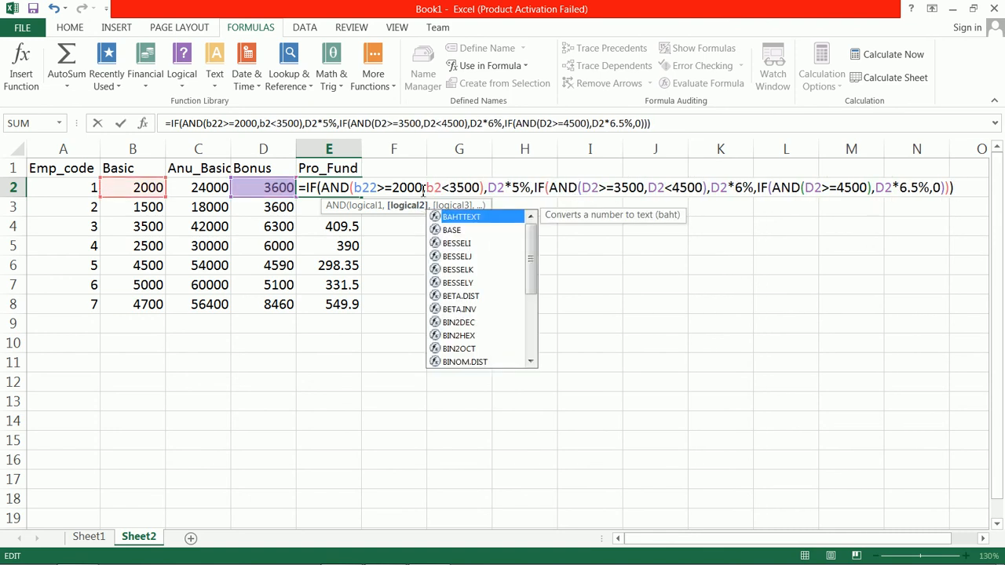
pyautogui.click(378, 187)
pyautogui.press('BackSpace')
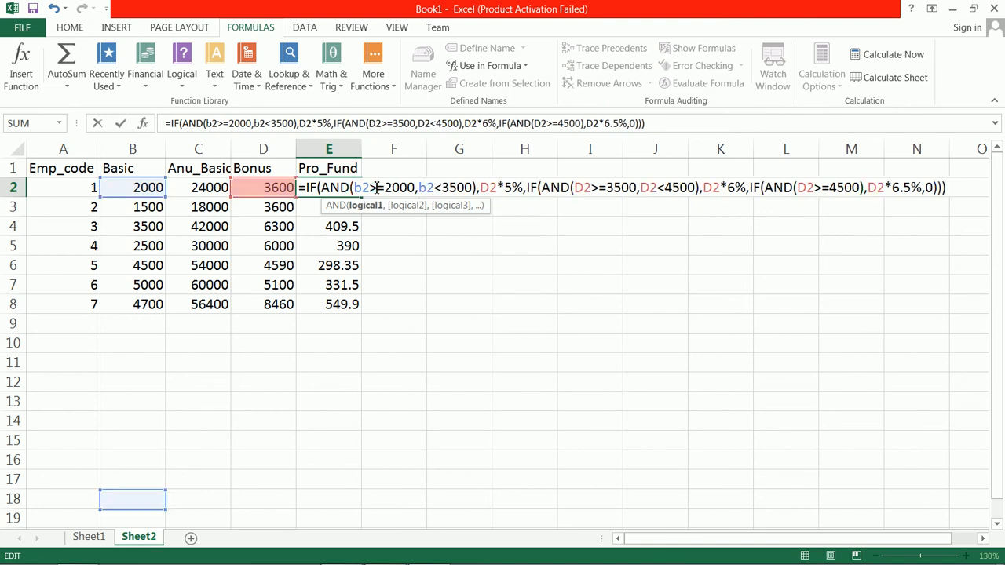
pyautogui.click(432, 232)
# Reopen E2's formula and replace D2 with a copied B2 in the first tier's 5% calculation.
pyautogui.click(345, 186)
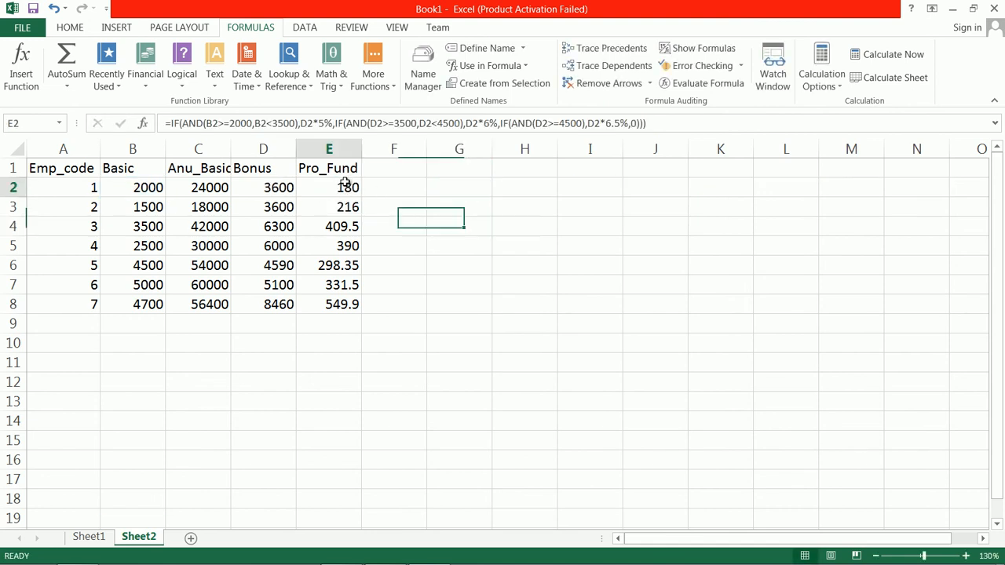
pyautogui.doubleClick(348, 187)
pyautogui.moveTo(354, 187); pyautogui.dragTo(365, 187)
pyautogui.hotkey('ctrl', 'c')
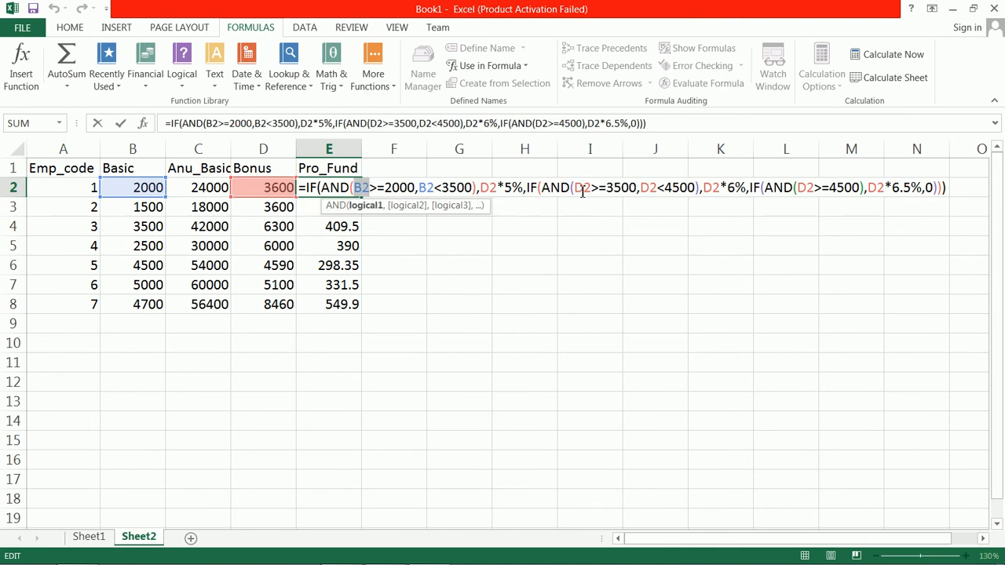
pyautogui.doubleClick(488, 188)
pyautogui.hotkey('ctrl', 'v')
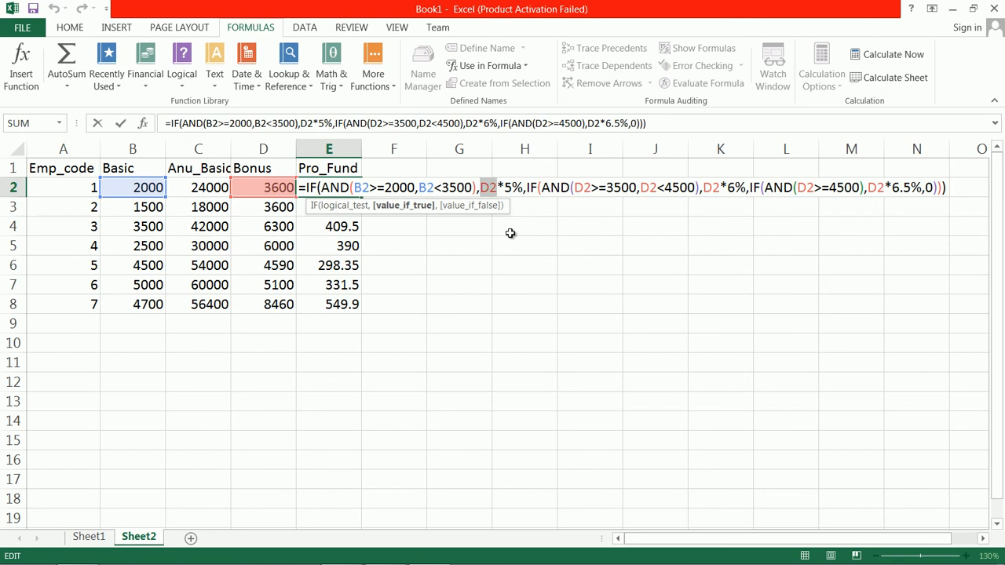
# Replace D2 with B2 in the second tier's >=3500 and <4500 tests and its 6% calculation.
pyautogui.doubleClick(582, 188)
pyautogui.hotkey('ctrl', 'v')
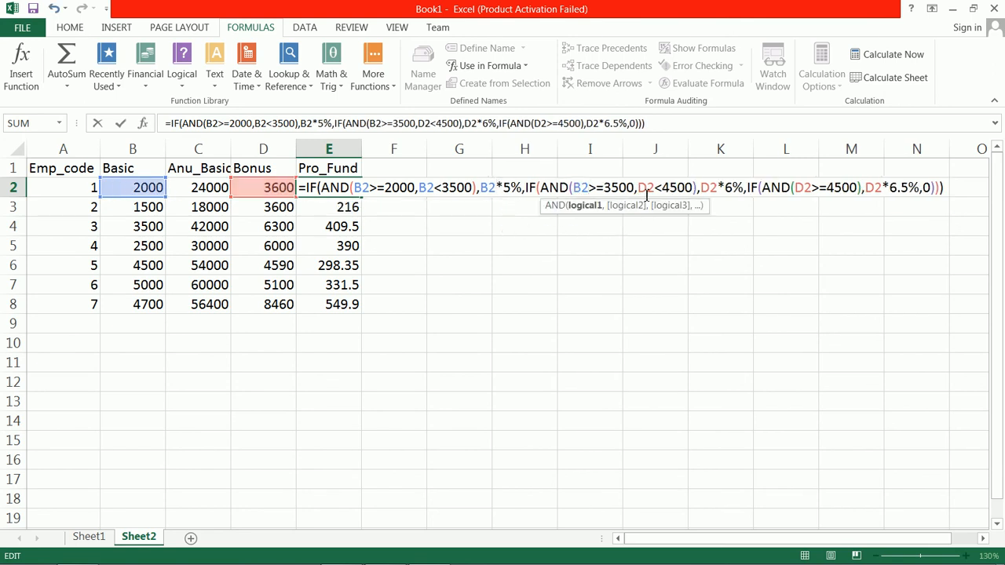
pyautogui.doubleClick(645, 188)
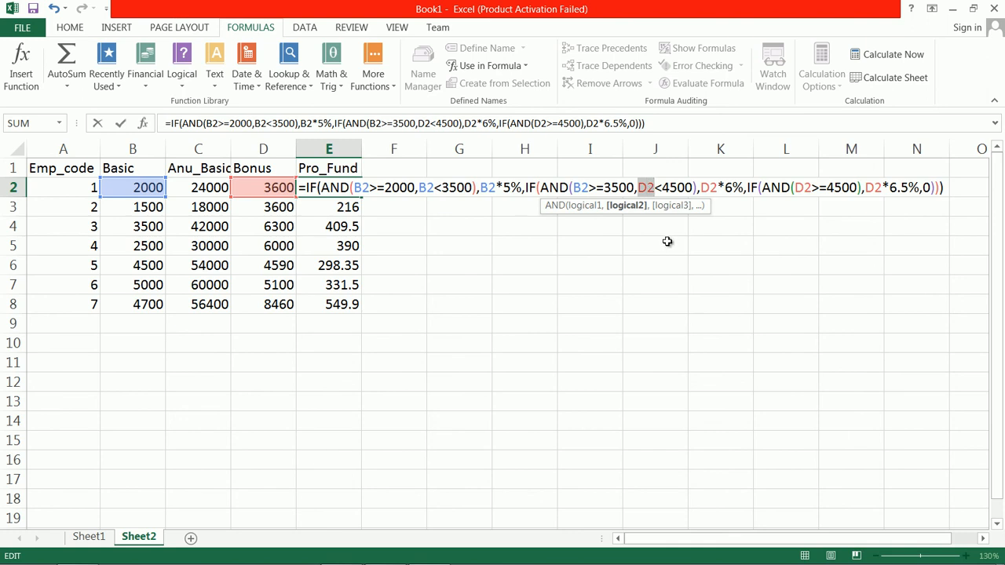
pyautogui.hotkey('ctrl', 'v')
pyautogui.doubleClick(708, 189)
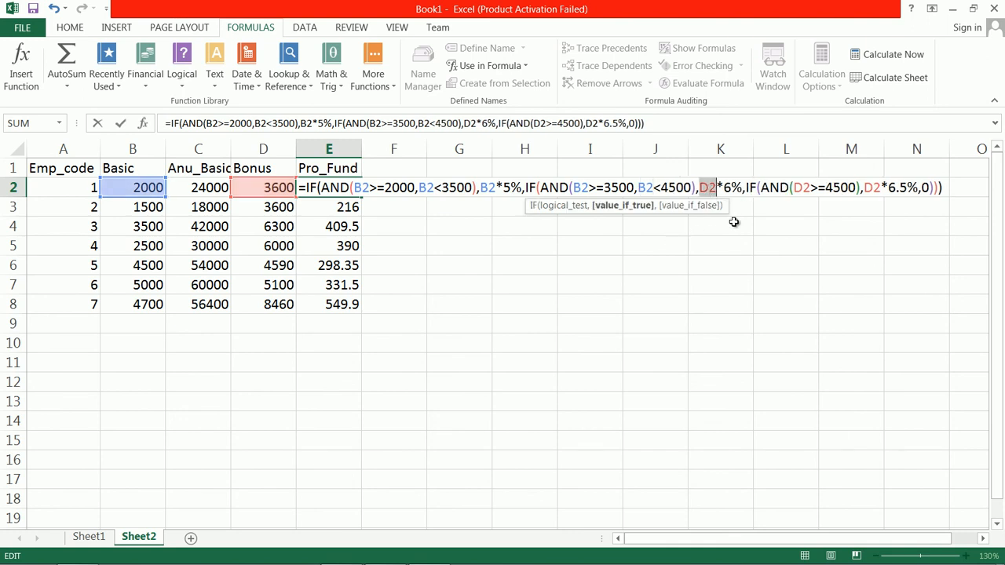
pyautogui.hotkey('ctrl', 'v')
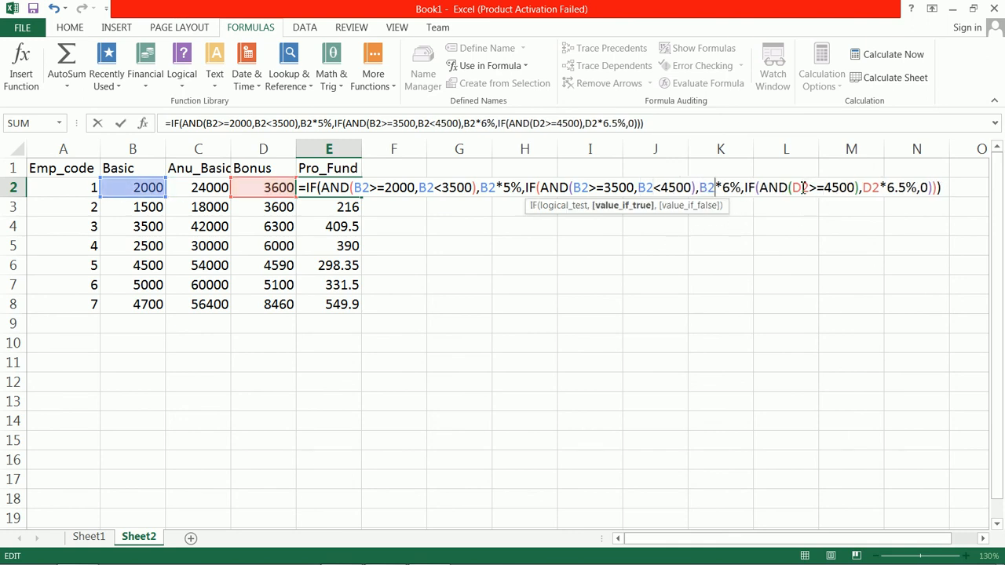
# Replace D2 with B2 in the final tier's >=4500 test and 6.5% calculation, and fill the entered formula down to E8.
pyautogui.doubleClick(799, 188)
pyautogui.hotkey('ctrl', 'v')
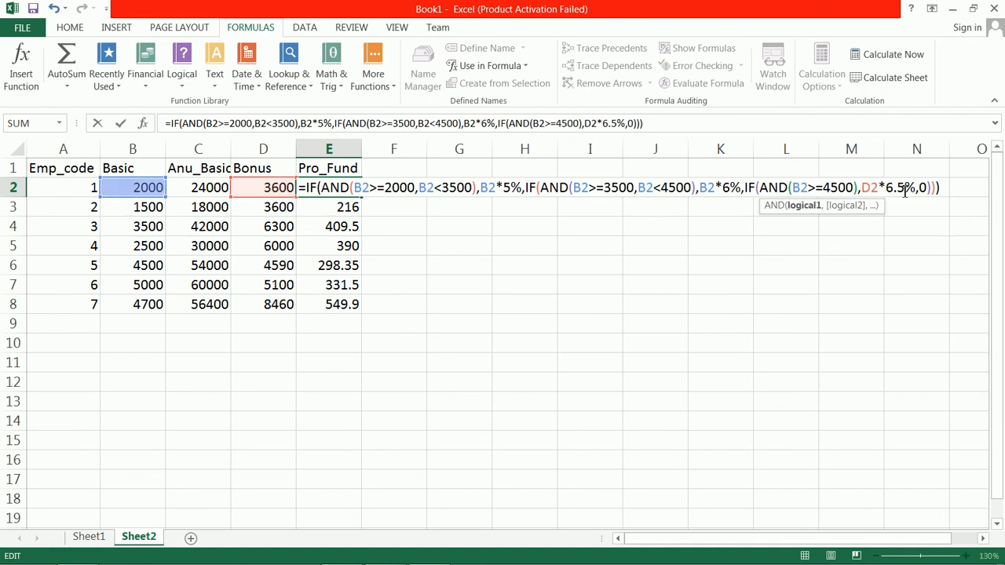
pyautogui.doubleClick(868, 189)
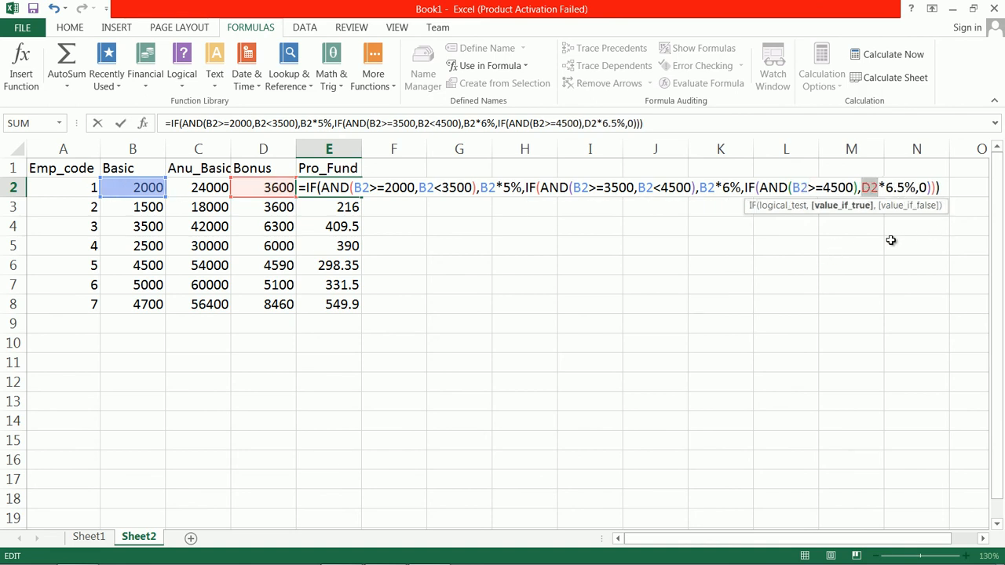
pyautogui.hotkey('ctrl', 'v')
pyautogui.click(939, 192)
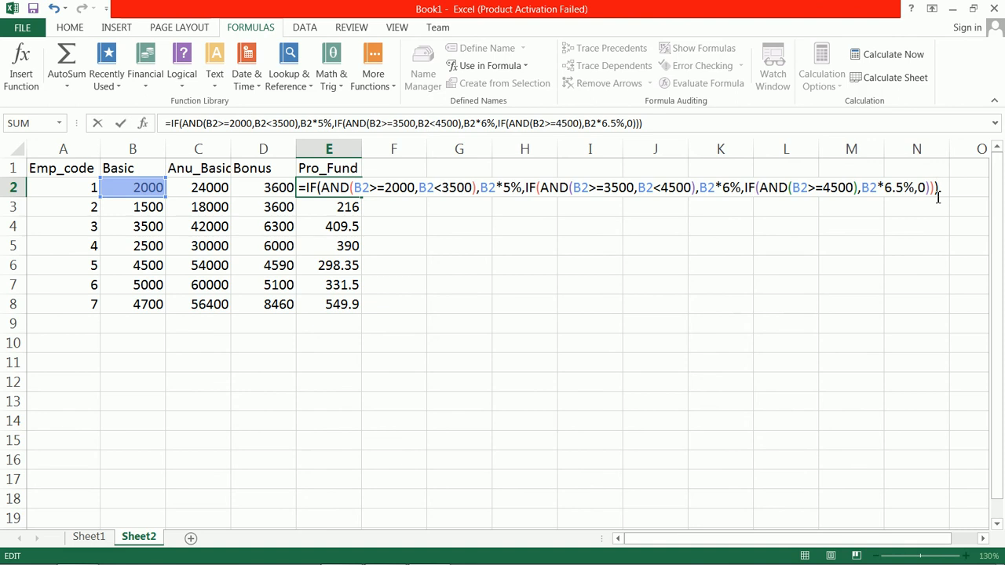
pyautogui.press('Return')
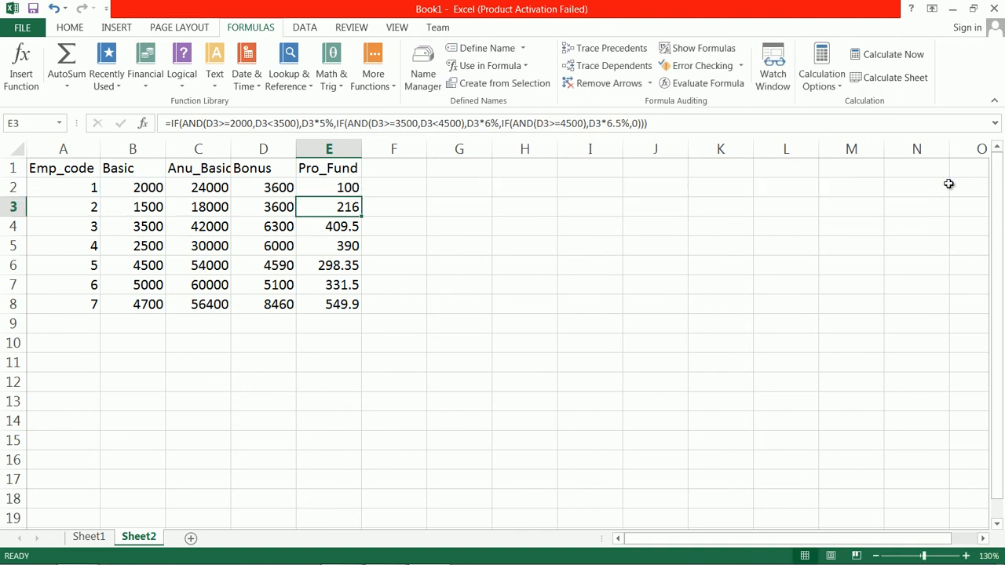
pyautogui.click(339, 188)
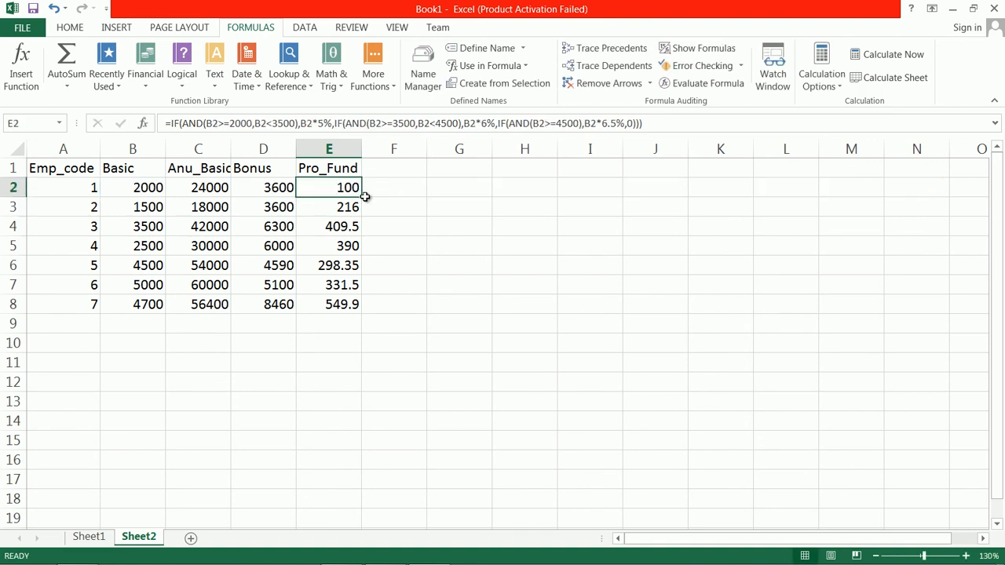
pyautogui.moveTo(363, 196); pyautogui.dragTo(366, 307)
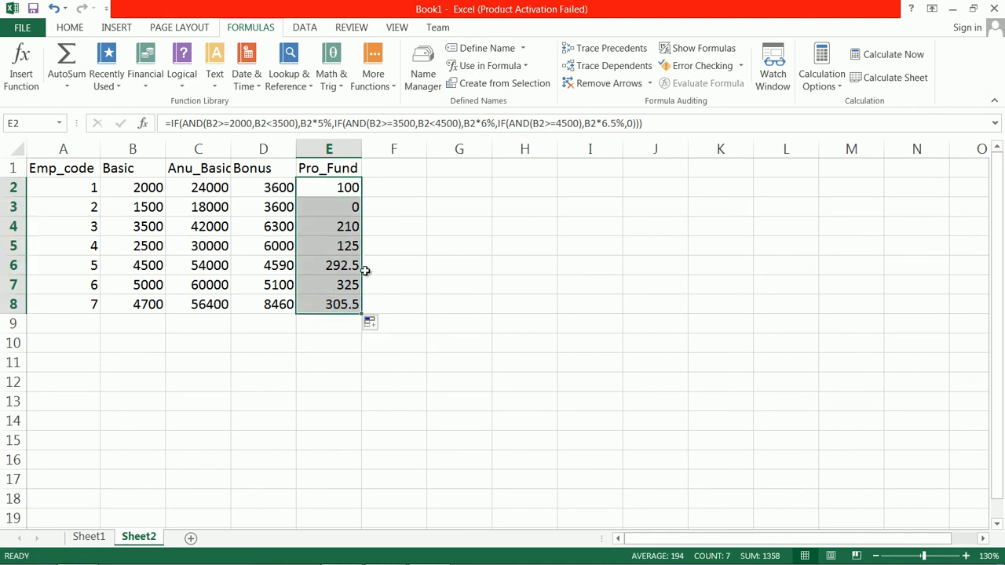
# Review the employee details on Sheet1 against the salary calculations on Sheet2.
pyautogui.click(86, 538)
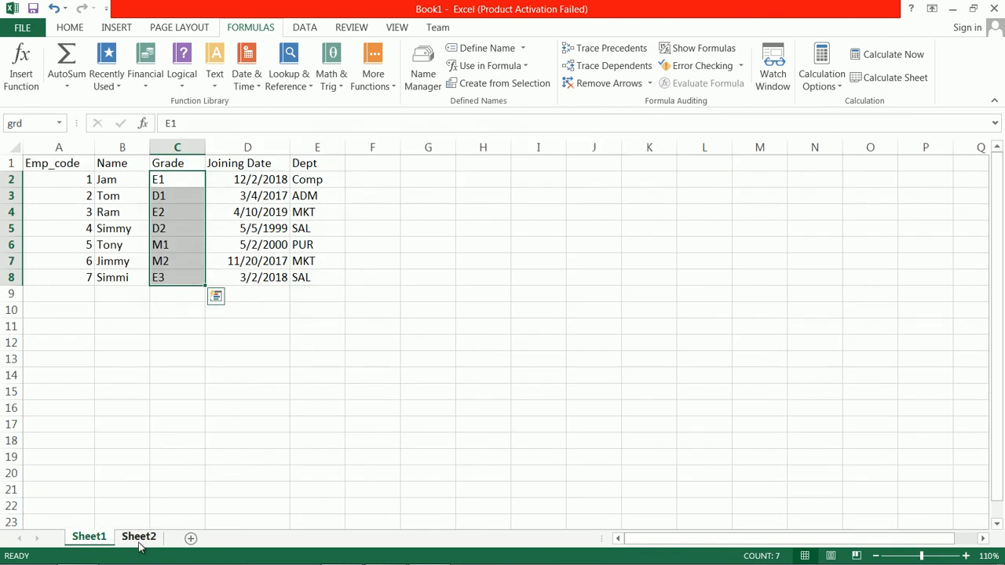
pyautogui.click(139, 538)
pyautogui.click(91, 537)
pyautogui.click(139, 538)
pyautogui.click(91, 537)
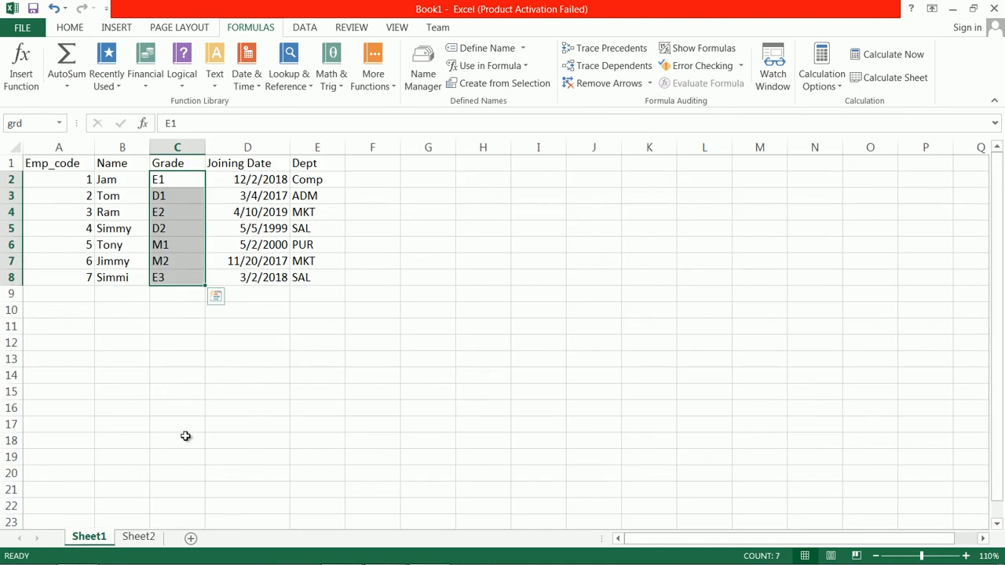
pyautogui.click(152, 541)
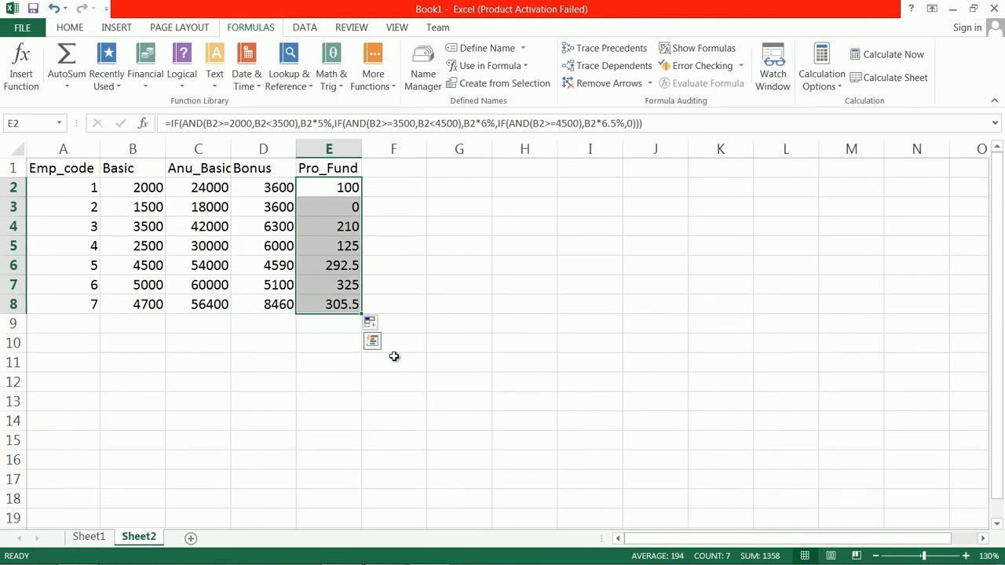